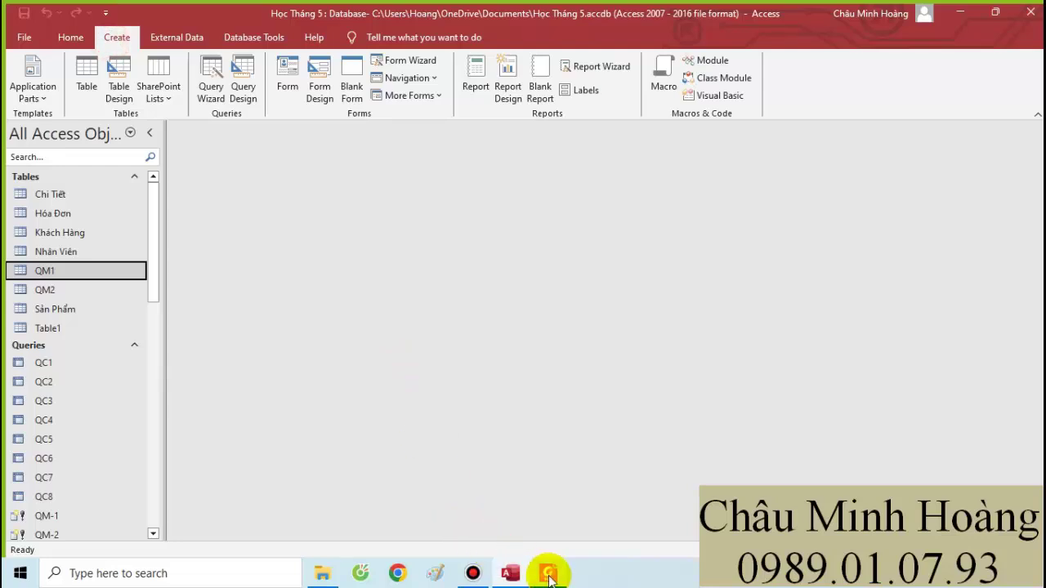
# Switch to the exercise PDF in Foxit and underline the QM3 phrase "có đơn vị tính là "kg" với các Field" with the pencil.
pyautogui.click(546, 570)
pyautogui.scroll(-6, 432, 373)
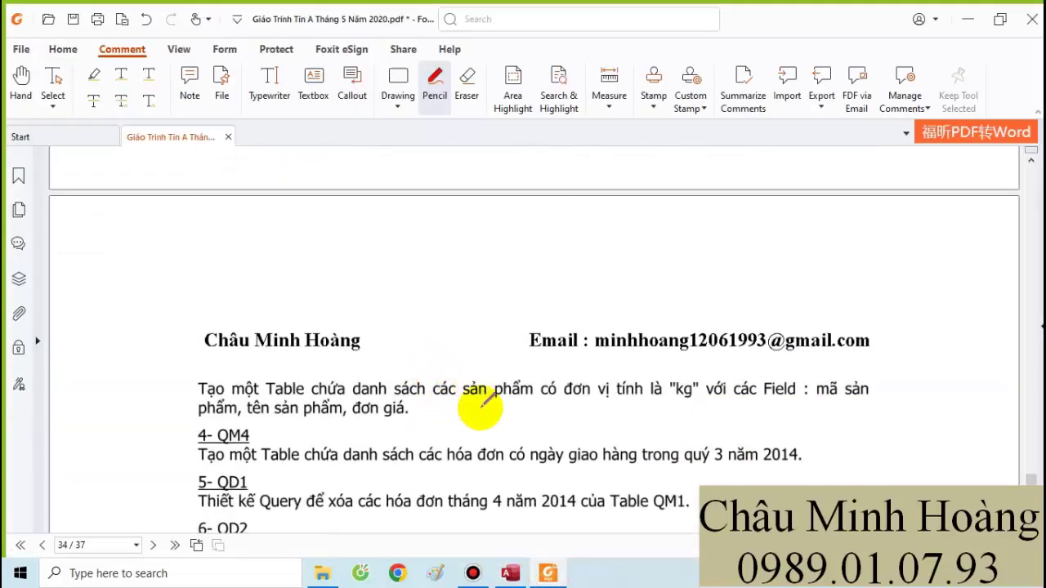
pyautogui.moveTo(535, 403); pyautogui.dragTo(784, 394)
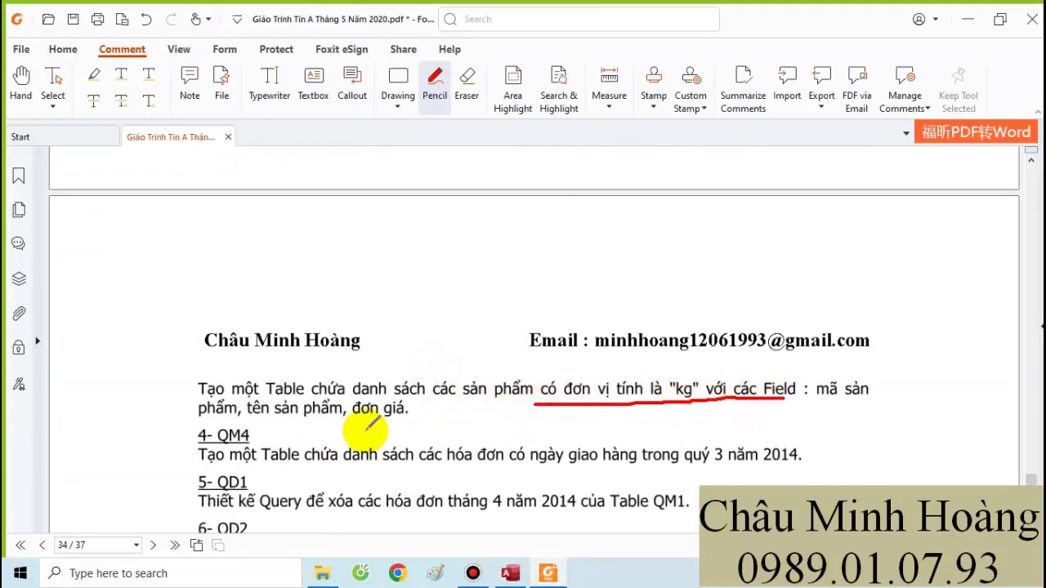
# Switch to Access and create a new query in Design view based on the Sản Phẩm table.
pyautogui.click(506, 573)
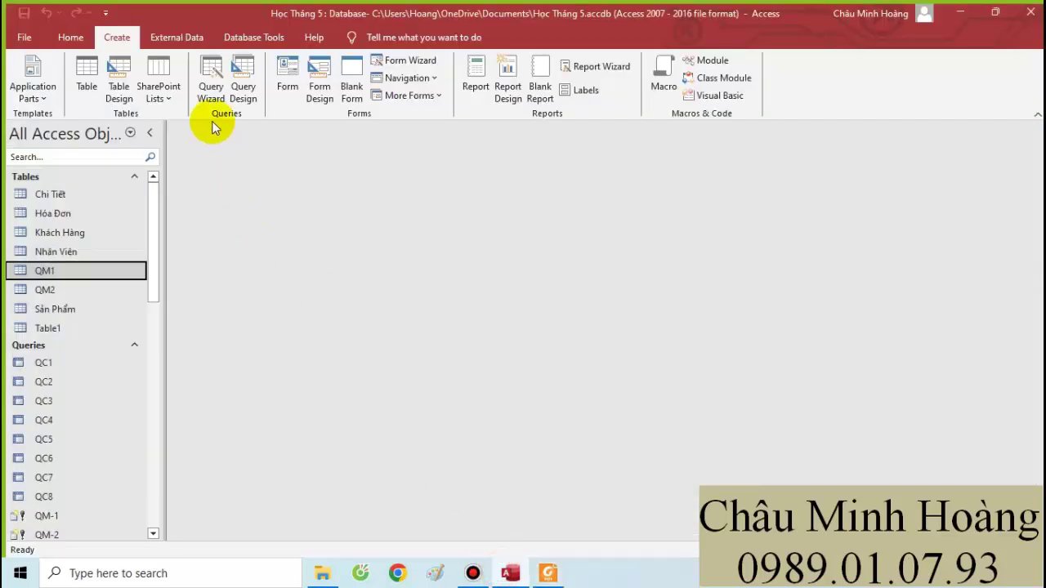
pyautogui.click(243, 94)
pyautogui.doubleClick(433, 279)
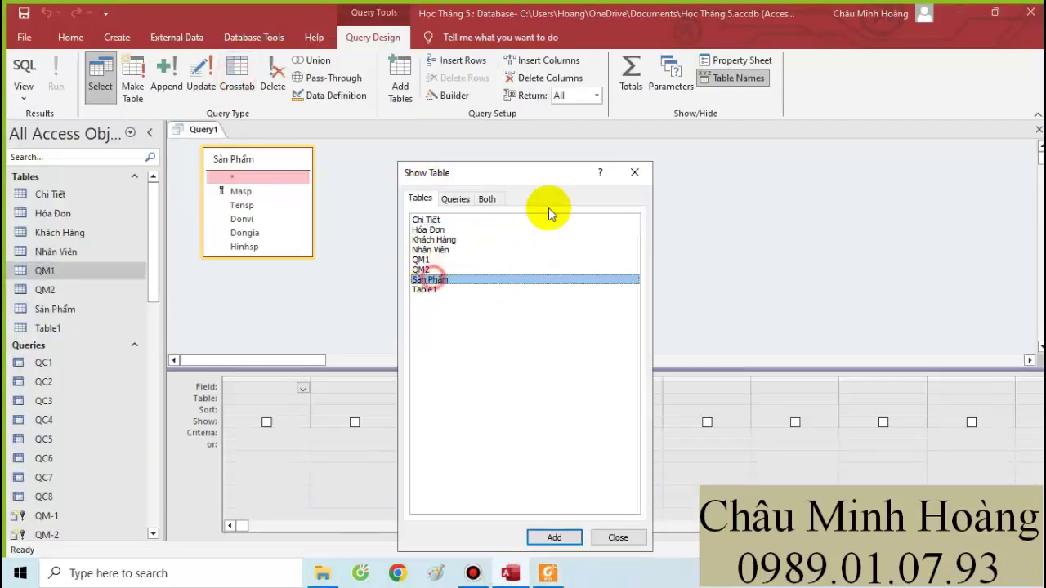
pyautogui.click(634, 173)
# Add the Masp, Tensp, Dongia and Donvi fields to the query and set the Donvi criterion to "Kg".
pyautogui.click(239, 193)
pyautogui.doubleClick(239, 192)
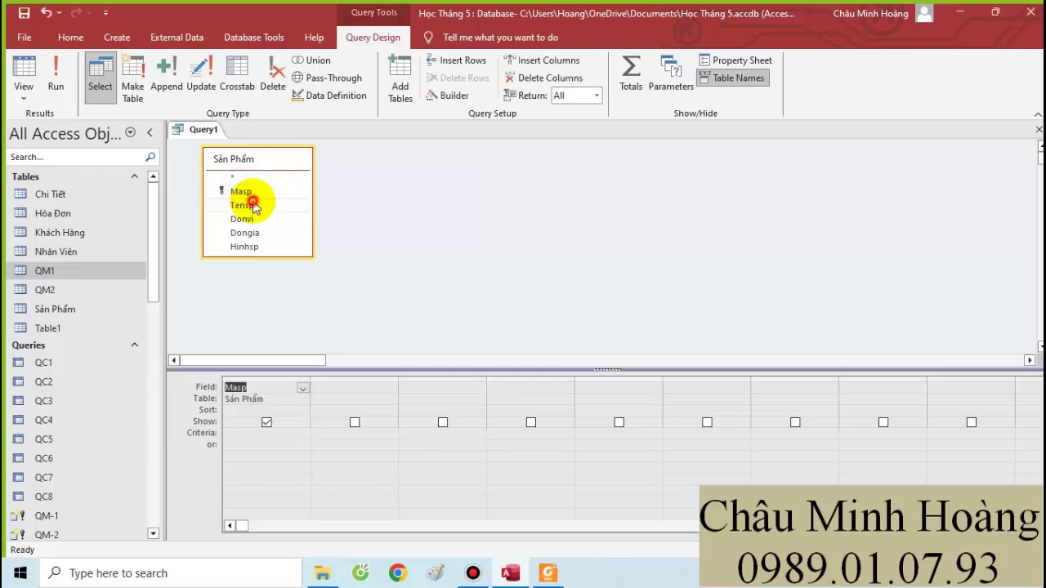
pyautogui.doubleClick(241, 205)
pyautogui.click(257, 234)
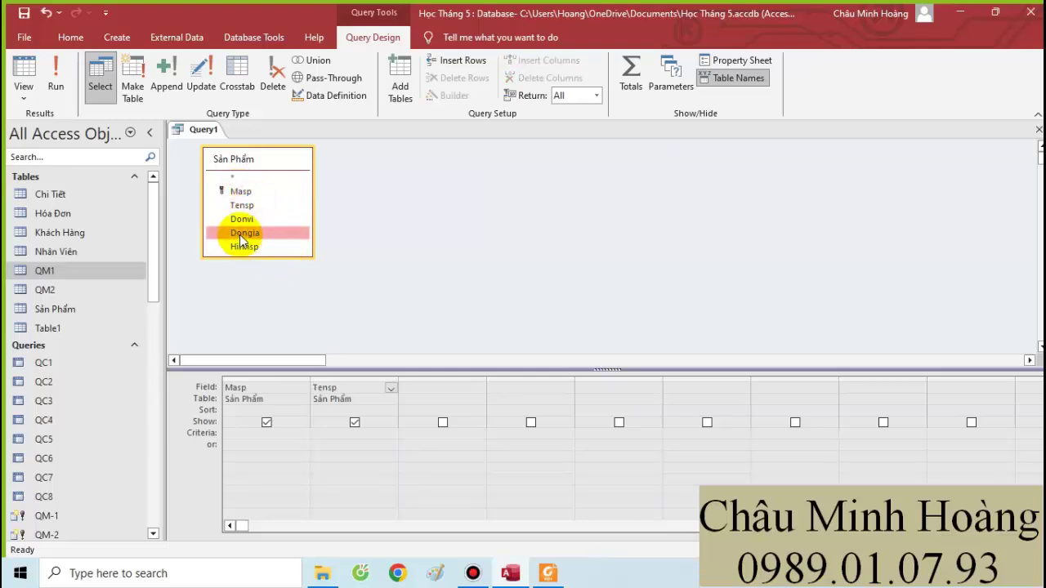
pyautogui.doubleClick(240, 234)
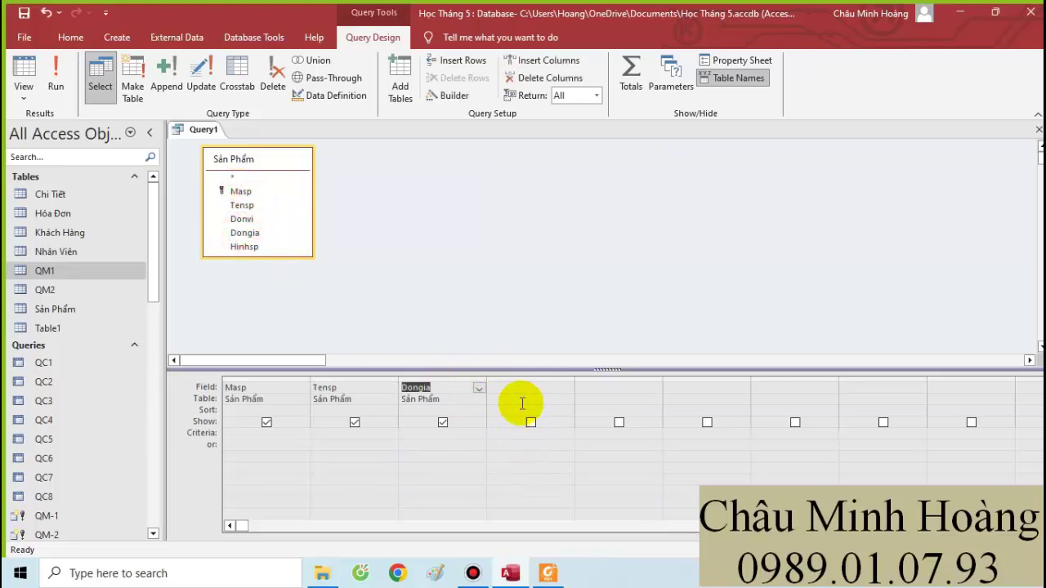
pyautogui.doubleClick(241, 219)
pyautogui.click(499, 438)
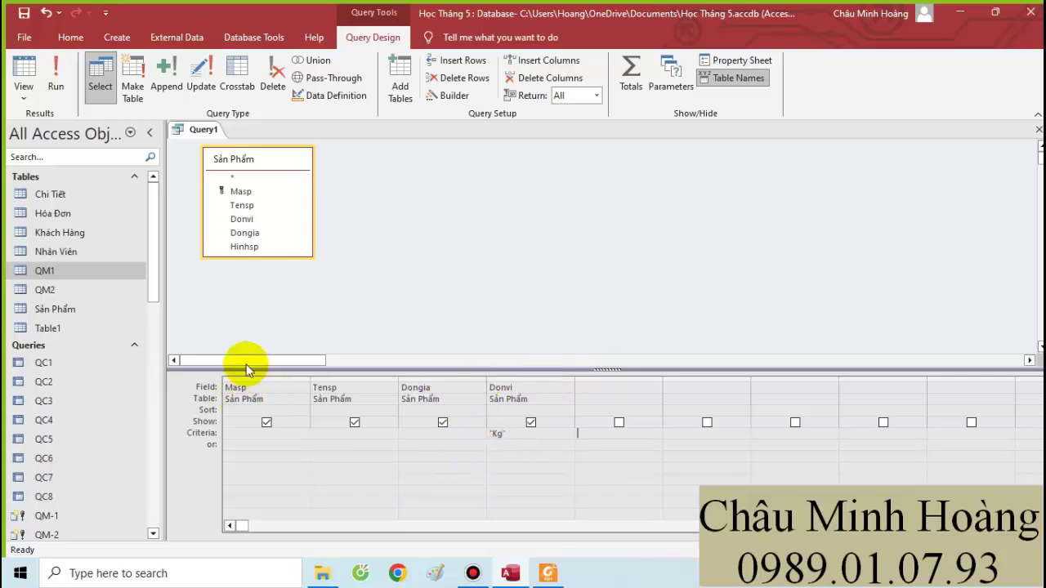
# Switch to the exercise PDF in Foxit and underline "tên sản phẩm" in the QM3 field list.
pyautogui.click(548, 574)
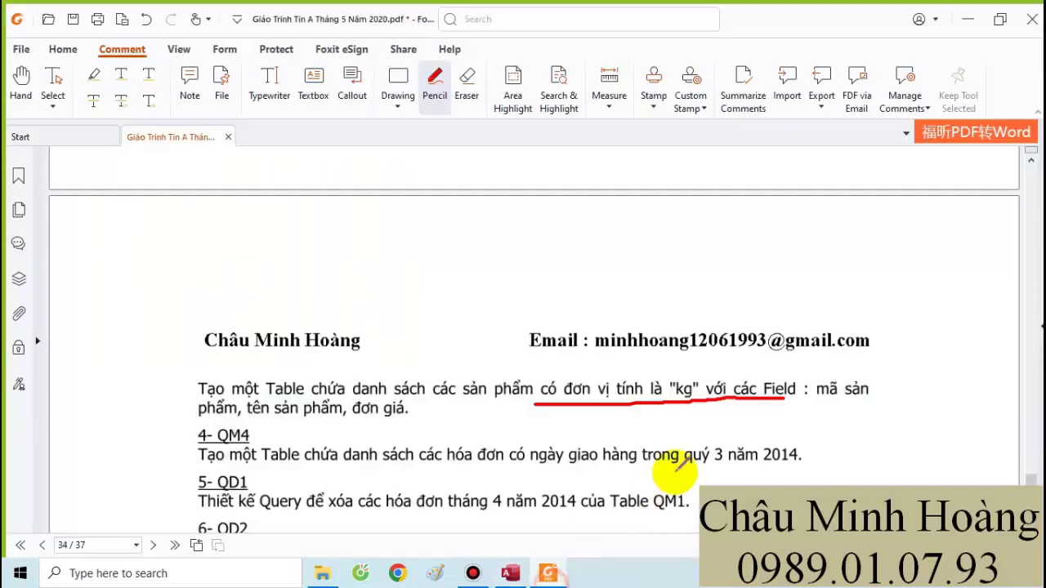
pyautogui.moveTo(260, 422); pyautogui.dragTo(354, 422)
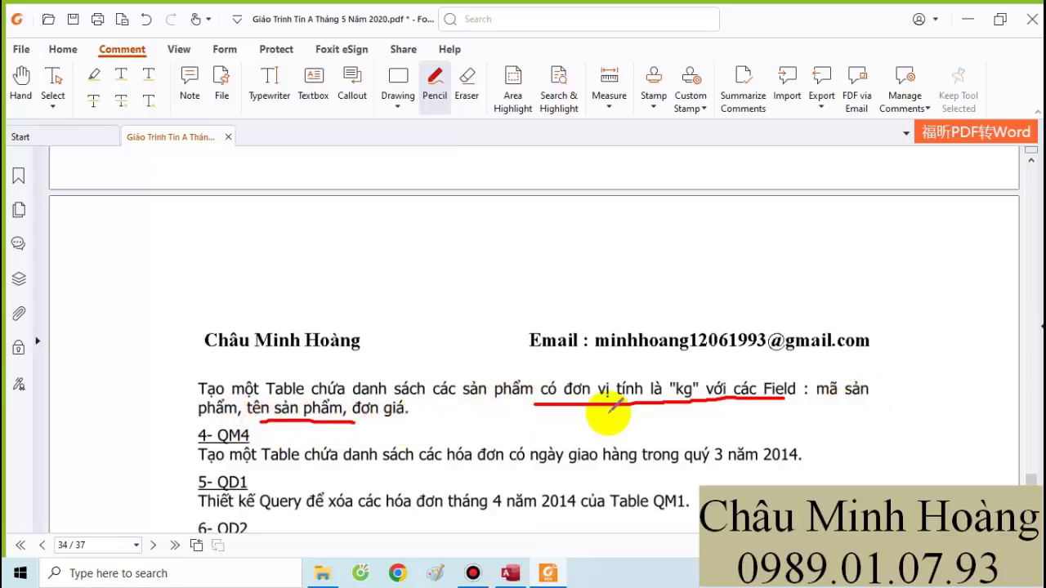
# Switch back to Access, preview the query's records, and exclude the Donvi field from the query output.
pyautogui.click(510, 573)
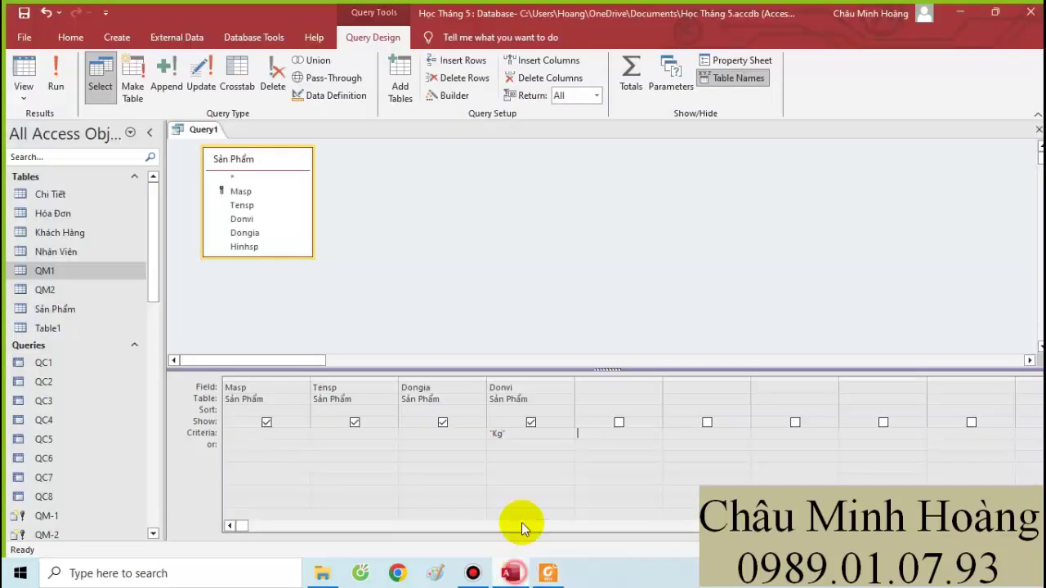
pyautogui.click(61, 72)
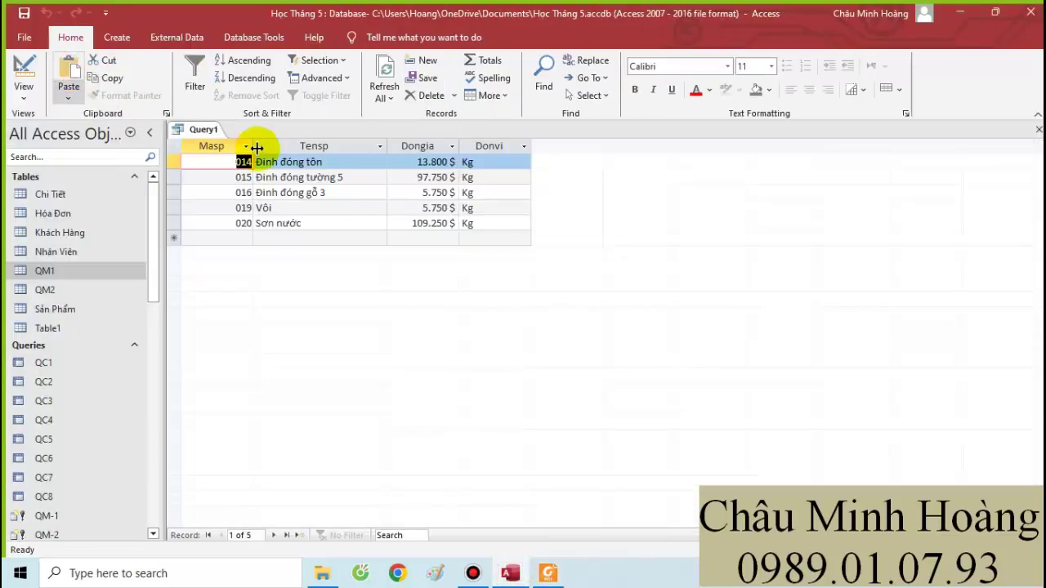
pyautogui.click(24, 69)
pyautogui.click(532, 423)
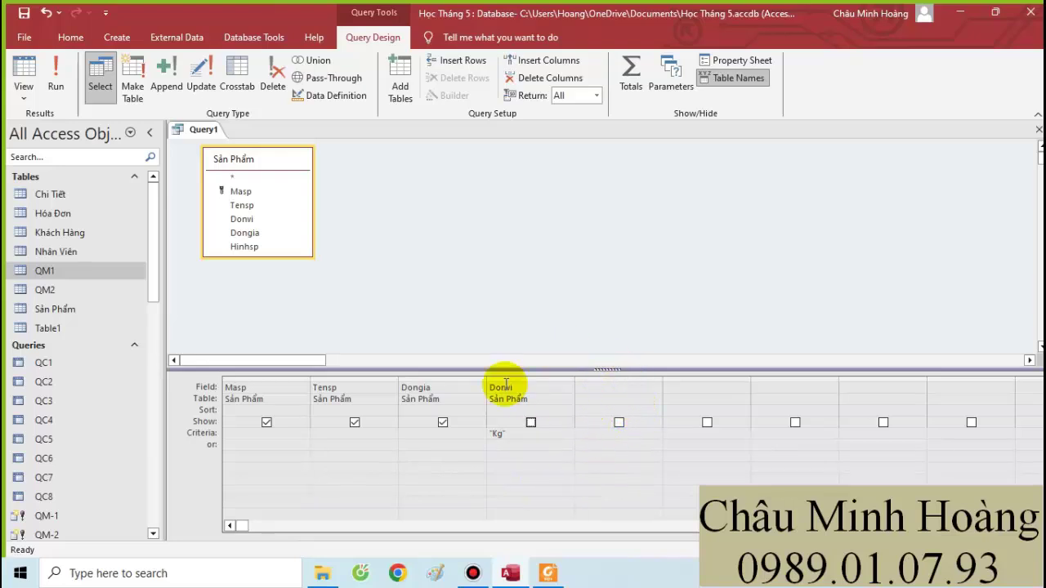
# Turn the query into a make-table query with the target table QM3 in the current database and run it.
pyautogui.click(133, 92)
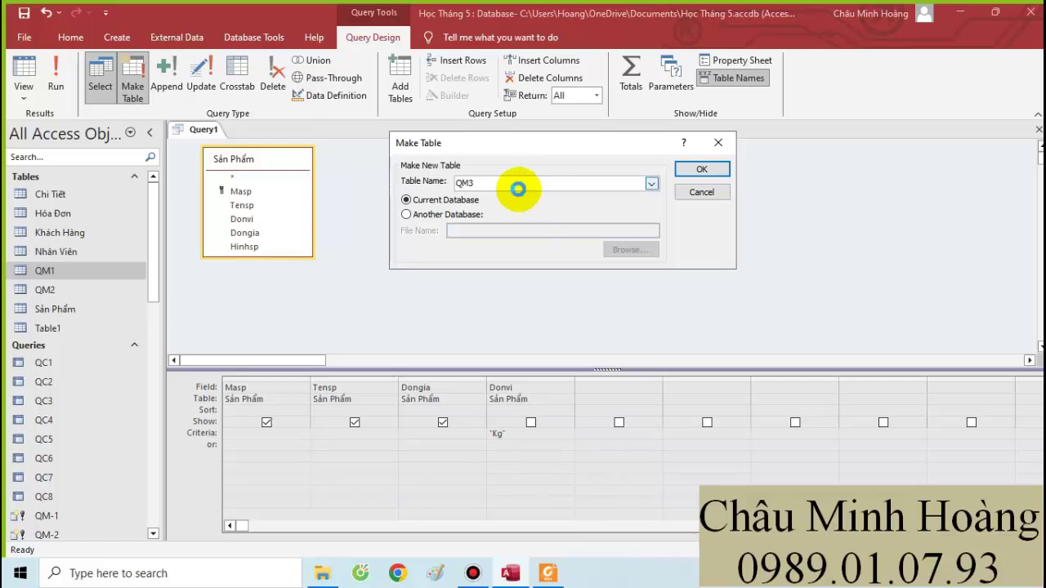
pyautogui.press('Return')
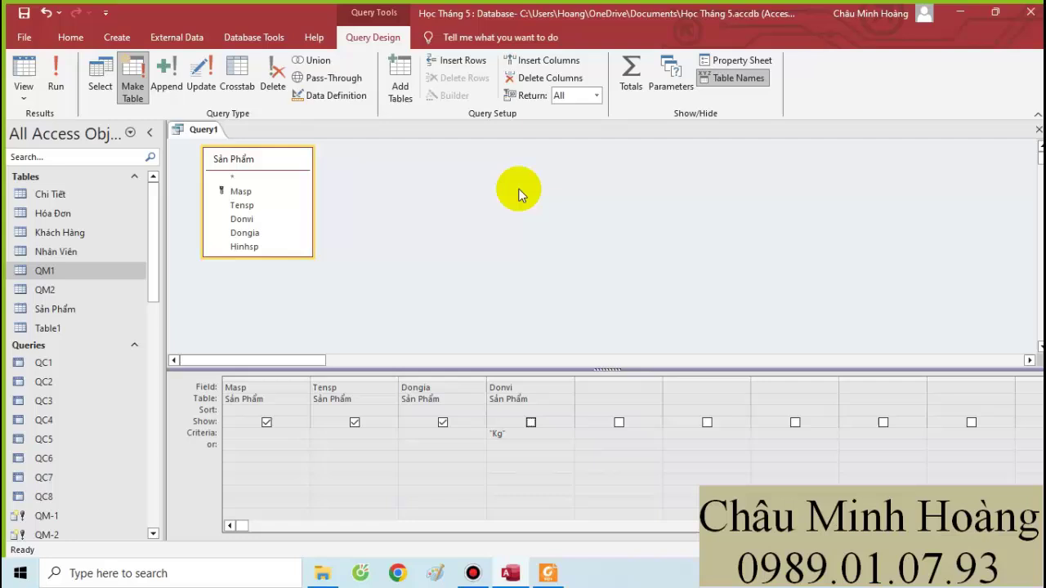
pyautogui.click(59, 88)
pyautogui.click(502, 339)
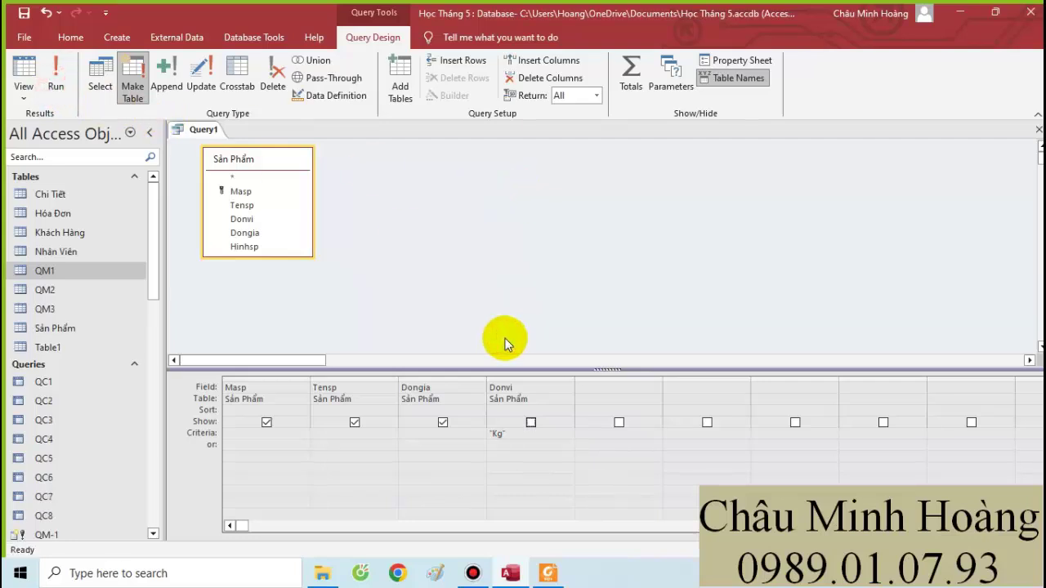
# Save the make-table query as QM-3 and close it.
pyautogui.hotkey('ctrl', 's')
pyautogui.write('QM-3')
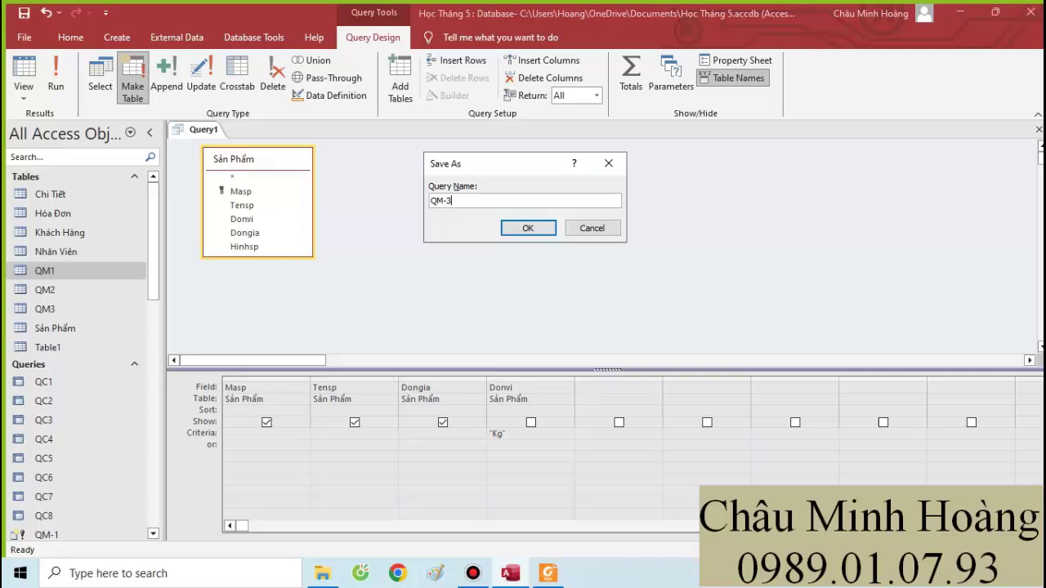
pyautogui.press('Return')
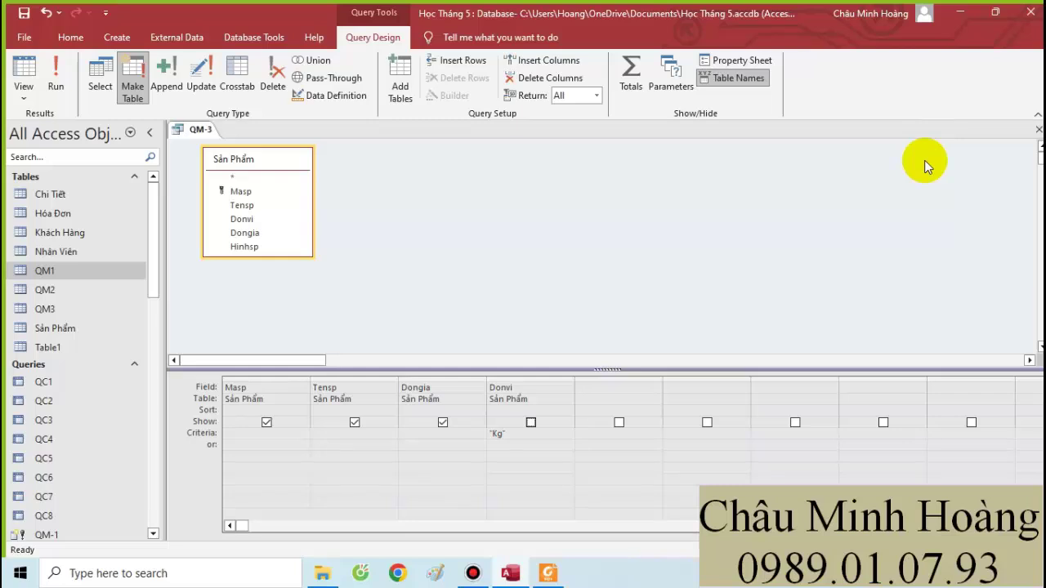
pyautogui.click(1038, 129)
# Start a new query design, and in the Foxit exercise PDF underline the QM4 condition about invoices delivered in quarter 3 of 2014.
pyautogui.click(116, 37)
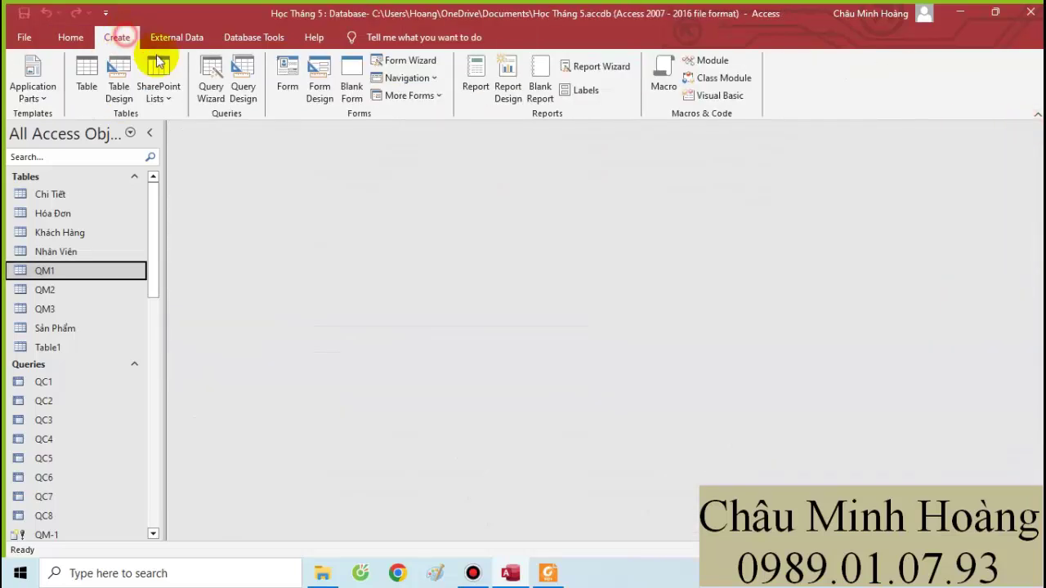
pyautogui.click(243, 77)
pyautogui.click(547, 572)
pyautogui.scroll(-1, 528, 465)
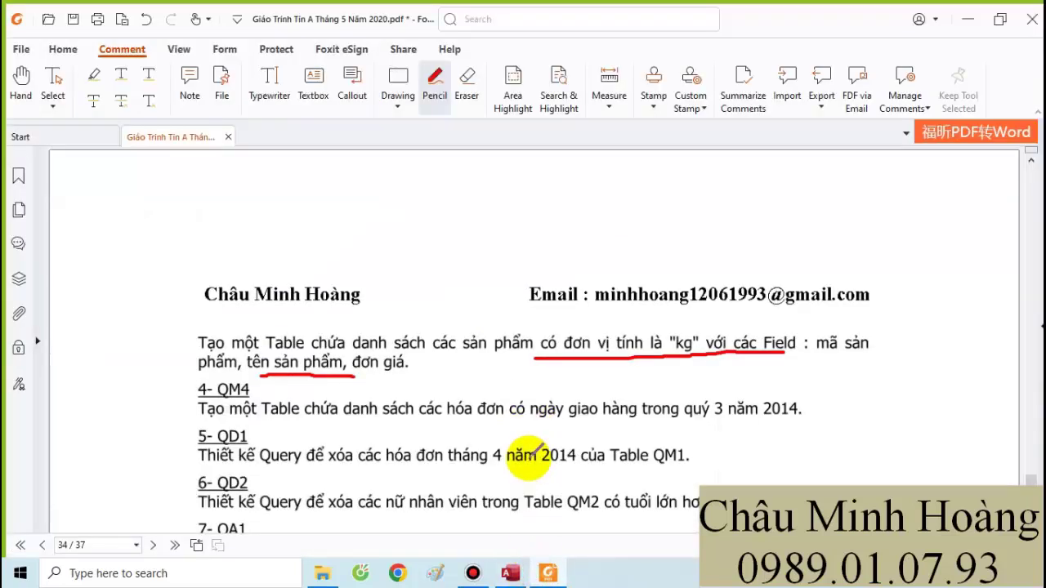
pyautogui.moveTo(425, 422); pyautogui.dragTo(816, 419)
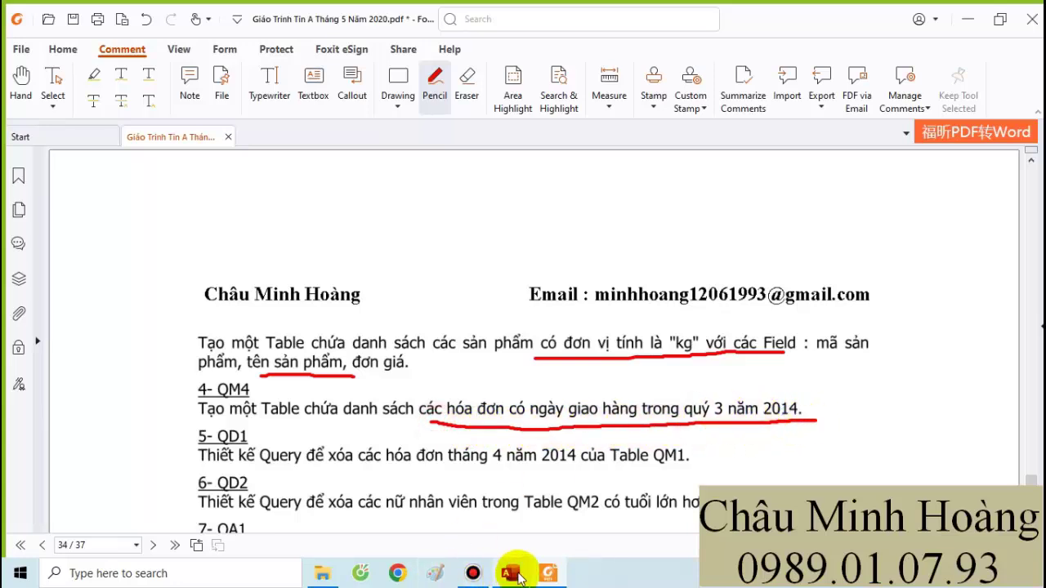
# Switch back to Access and add the Hóa Đơn table to the new query.
pyautogui.click(520, 578)
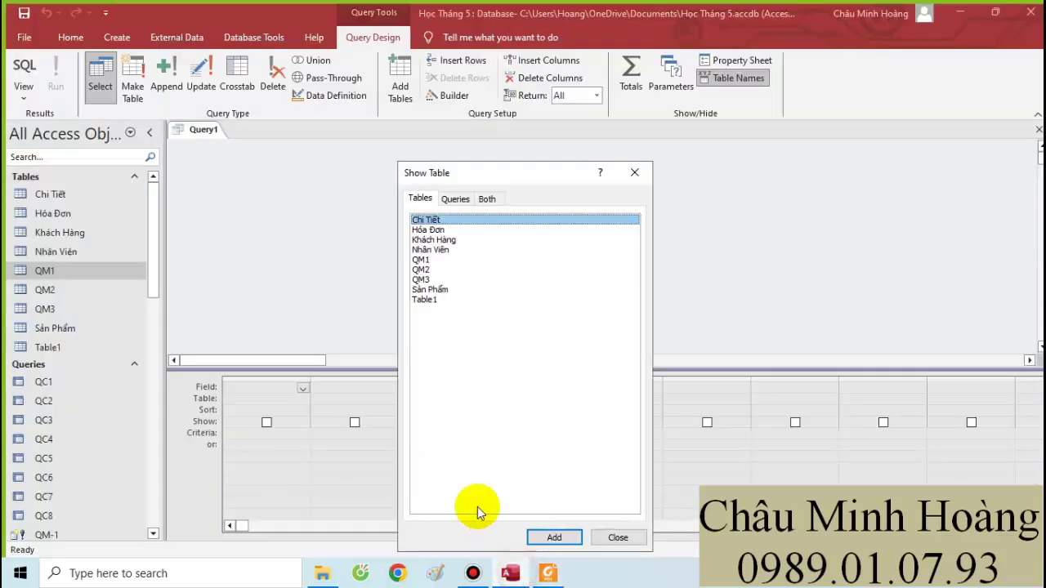
pyautogui.doubleClick(429, 229)
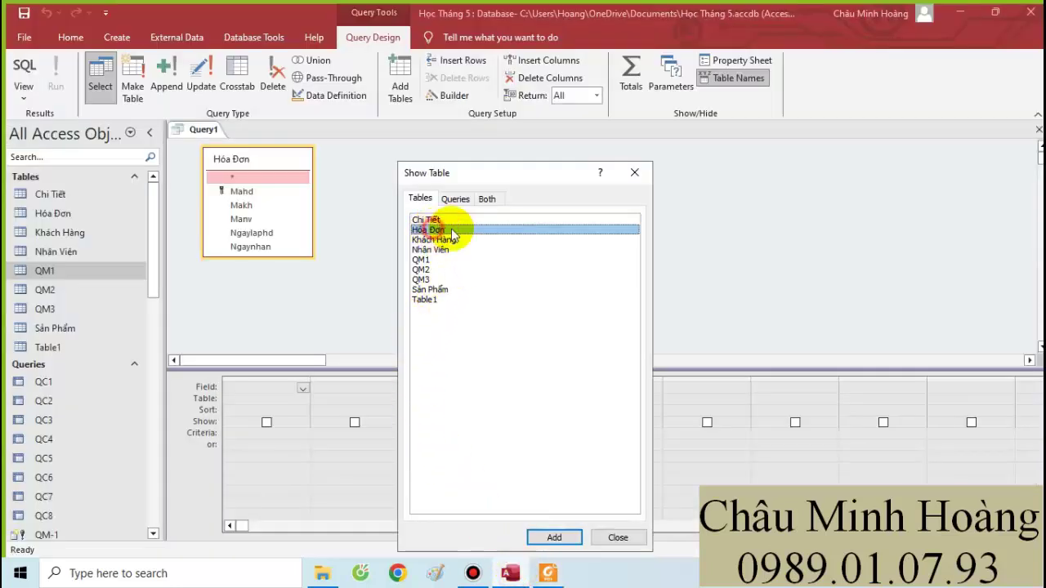
pyautogui.click(634, 172)
# Add the Mahd, Makh, Manv, Ngaylaphd and Ngaynhan fields to the query grid.
pyautogui.doubleClick(264, 194)
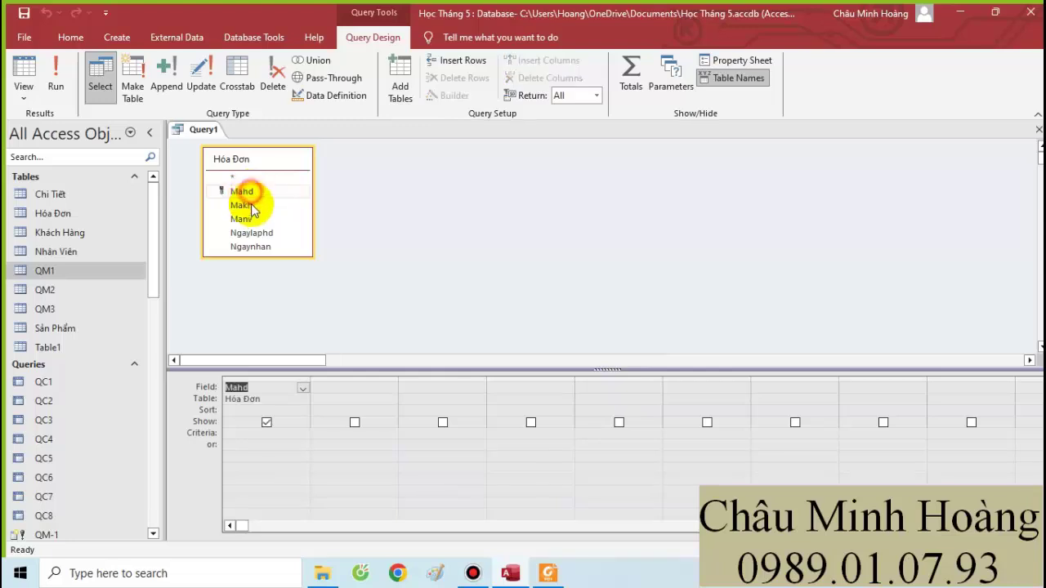
pyautogui.doubleClick(254, 208)
pyautogui.doubleClick(245, 219)
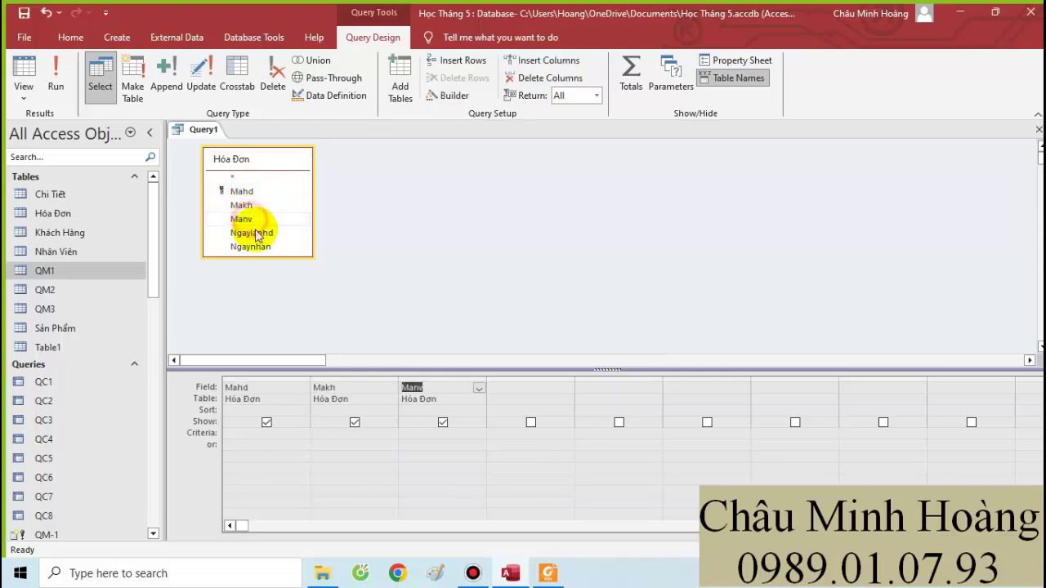
pyautogui.doubleClick(252, 233)
pyautogui.doubleClick(254, 247)
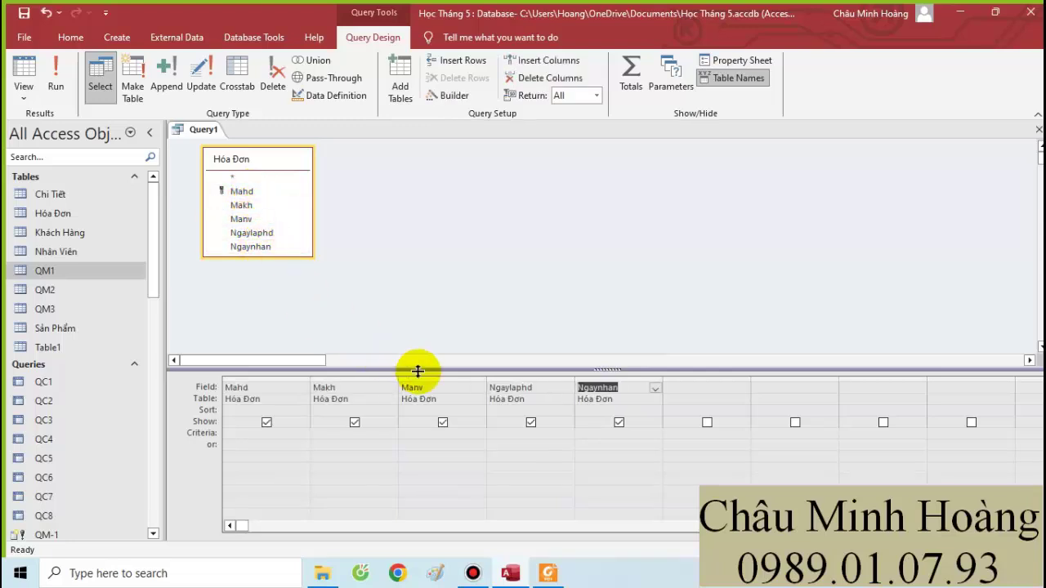
# Set the Ngaynhan criterion to datepart("q";[Ngaynhan])=3 and datepart("yyyy";[Ngaynhan])=2014 using the Zoom editor.
pyautogui.click(590, 431)
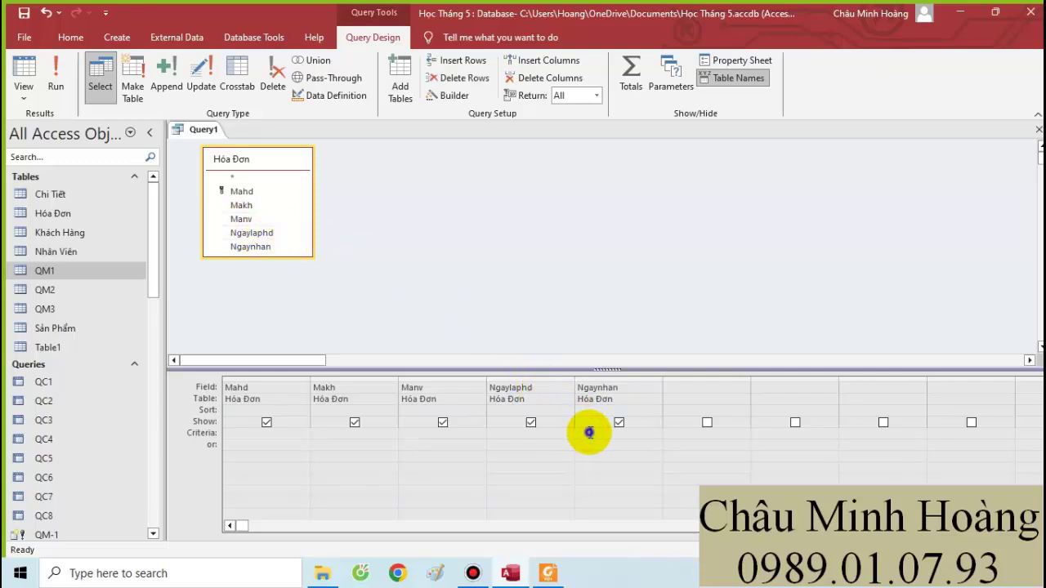
pyautogui.rightClick(589, 431)
pyautogui.click(628, 404)
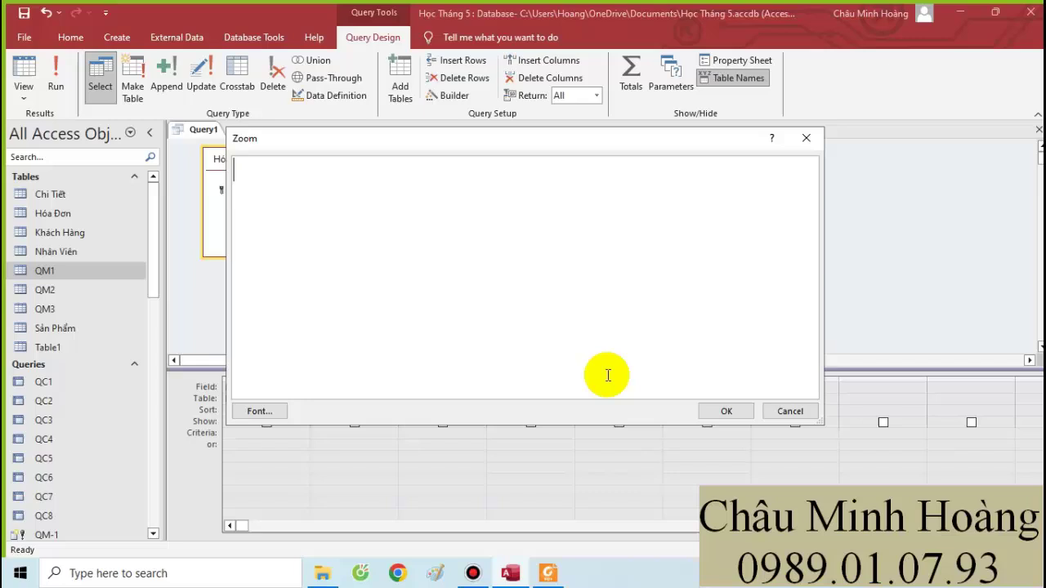
pyautogui.click(555, 575)
pyautogui.click(553, 570)
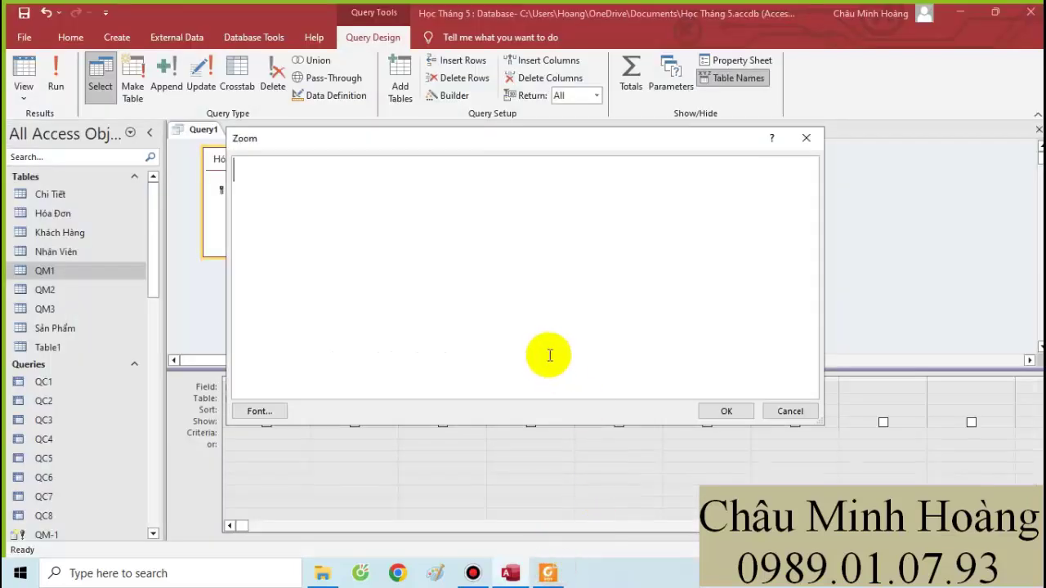
pyautogui.write('datepart("q";')
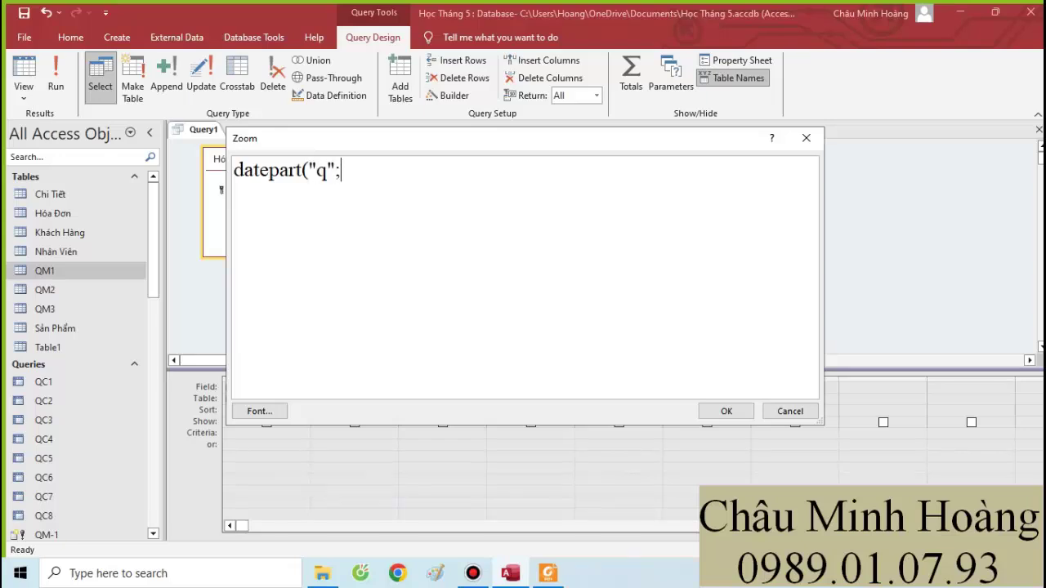
pyautogui.write('[Ngaynhan]) =')
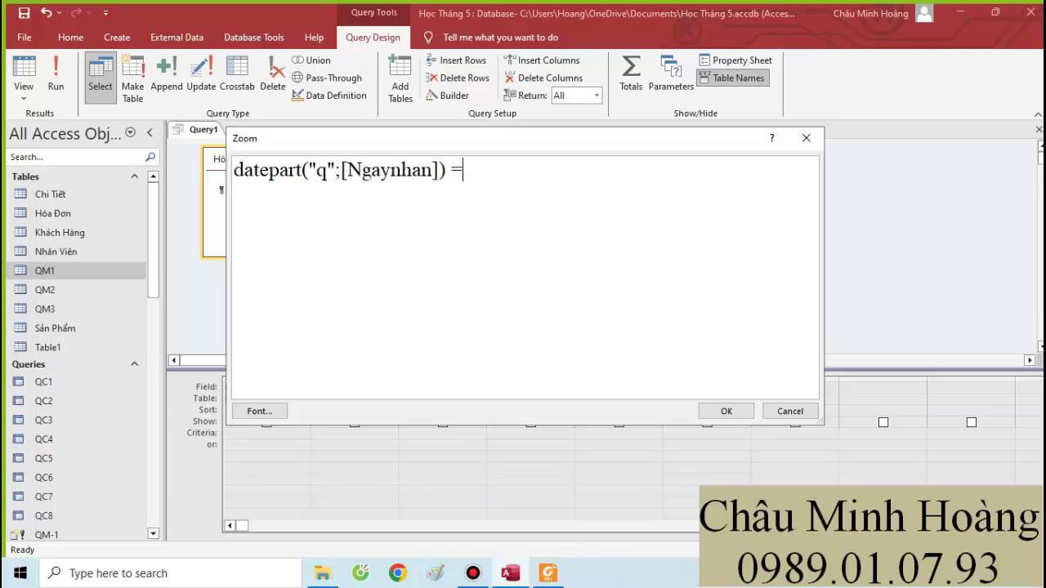
pyautogui.write('3 and da')
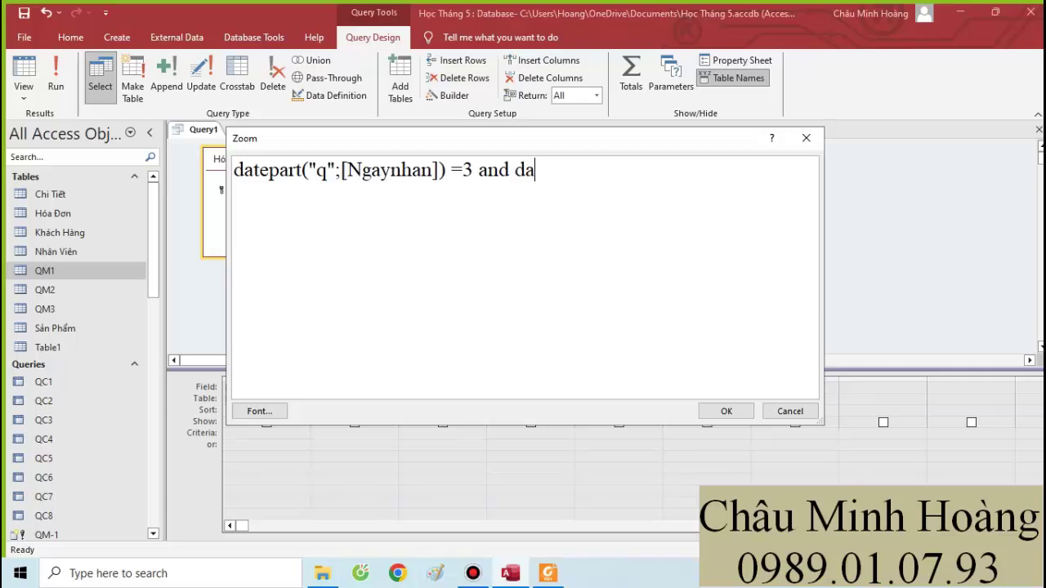
pyautogui.write('tepart(')
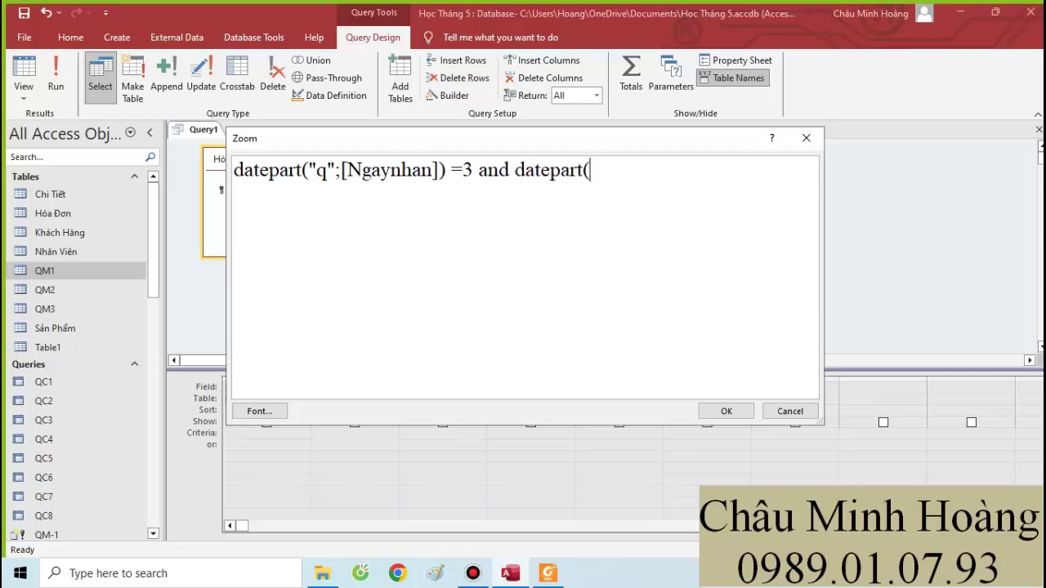
pyautogui.write('"yyyy";[Ngaynhan')
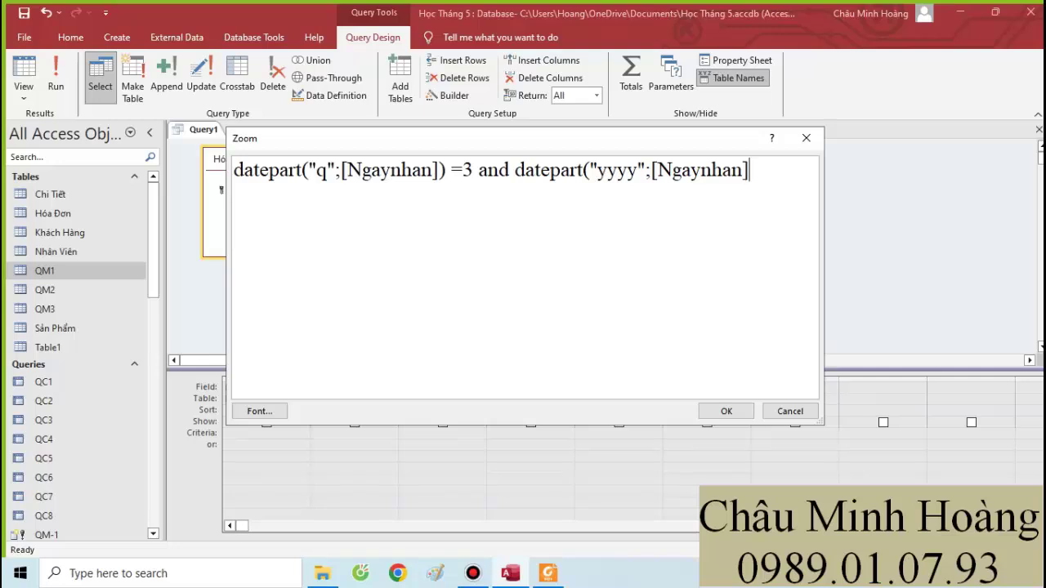
pyautogui.write('])=2014')
pyautogui.click(724, 412)
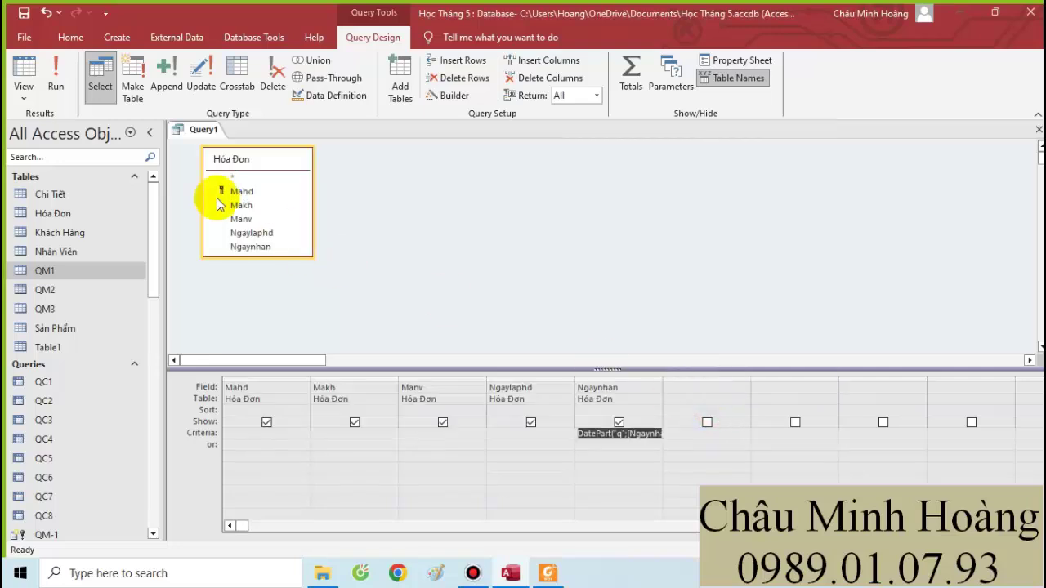
# Preview the query's results, return to the design, and widen the Ngaynhan column to fit its full criterion.
pyautogui.click(52, 78)
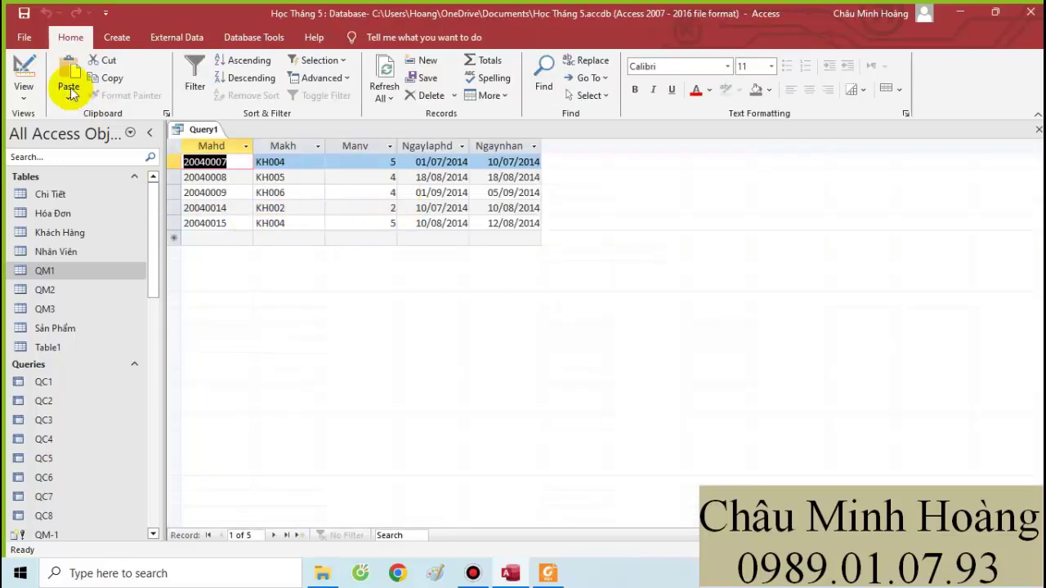
pyautogui.click(23, 73)
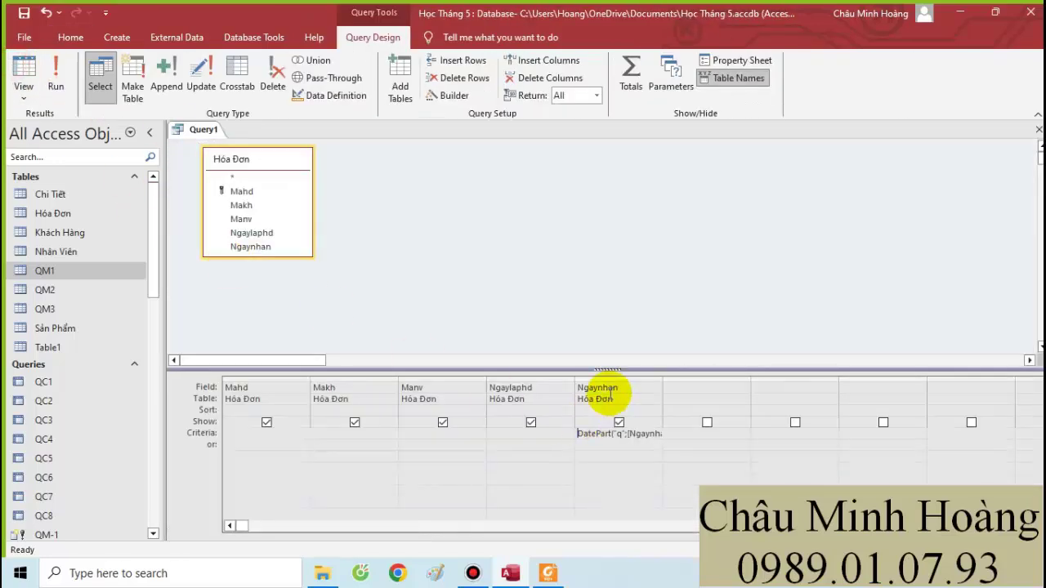
pyautogui.doubleClick(663, 377)
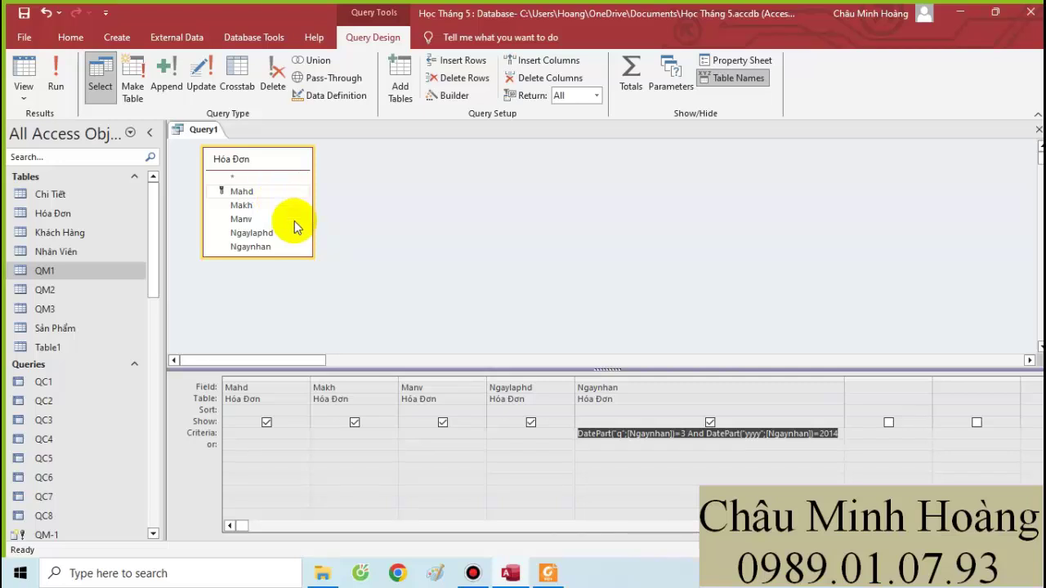
# Turn the query into a make-table query for a new table QM4 in the current database and run it.
pyautogui.click(132, 87)
pyautogui.write('Qm3')
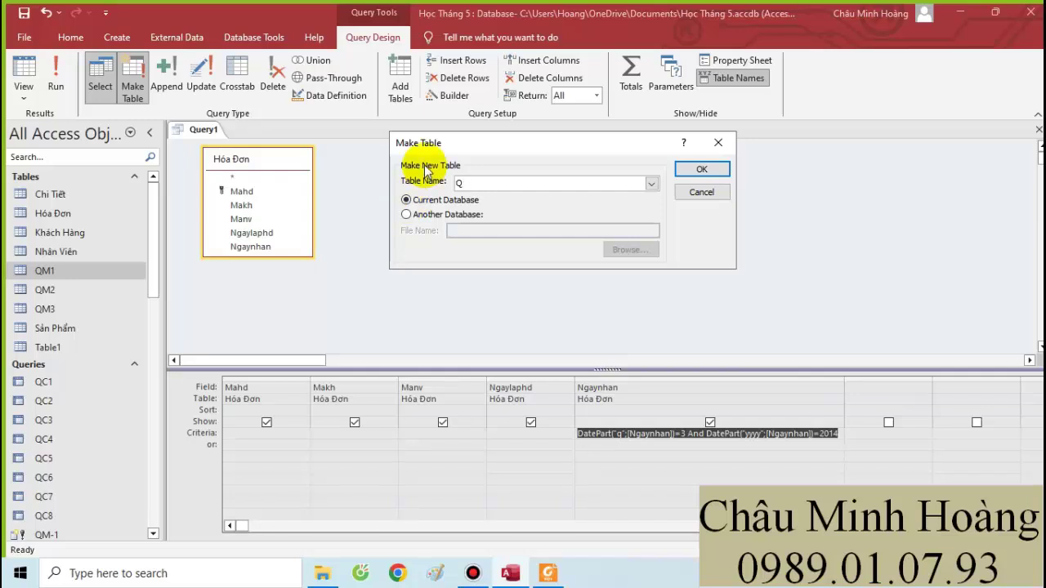
pyautogui.click(701, 169)
pyautogui.click(58, 77)
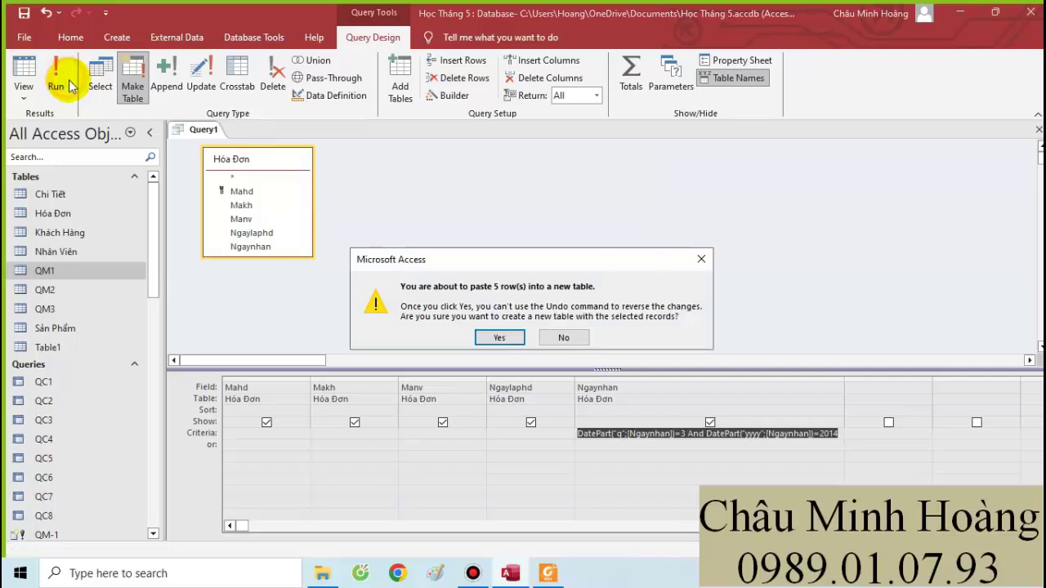
pyautogui.click(497, 338)
# Save the make-table query under the name QM-4.
pyautogui.hotkey('ctrl', 's')
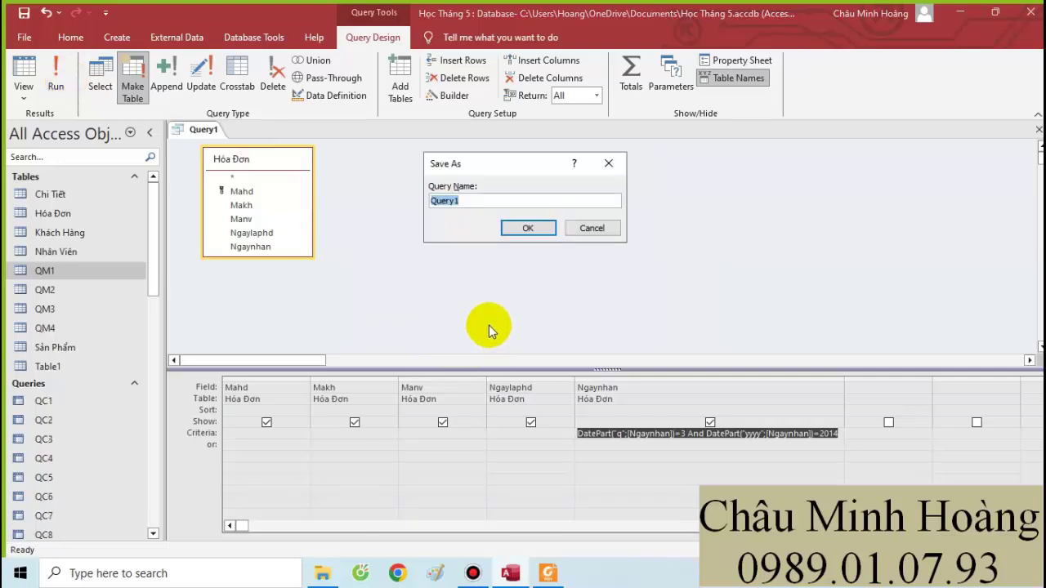
pyautogui.write('QM-4')
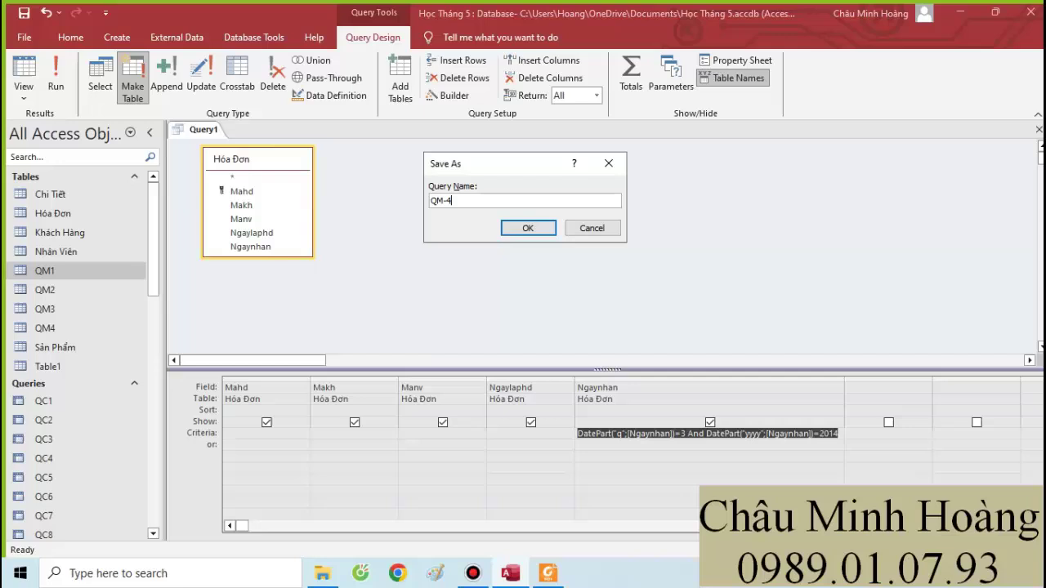
pyautogui.press('Return')
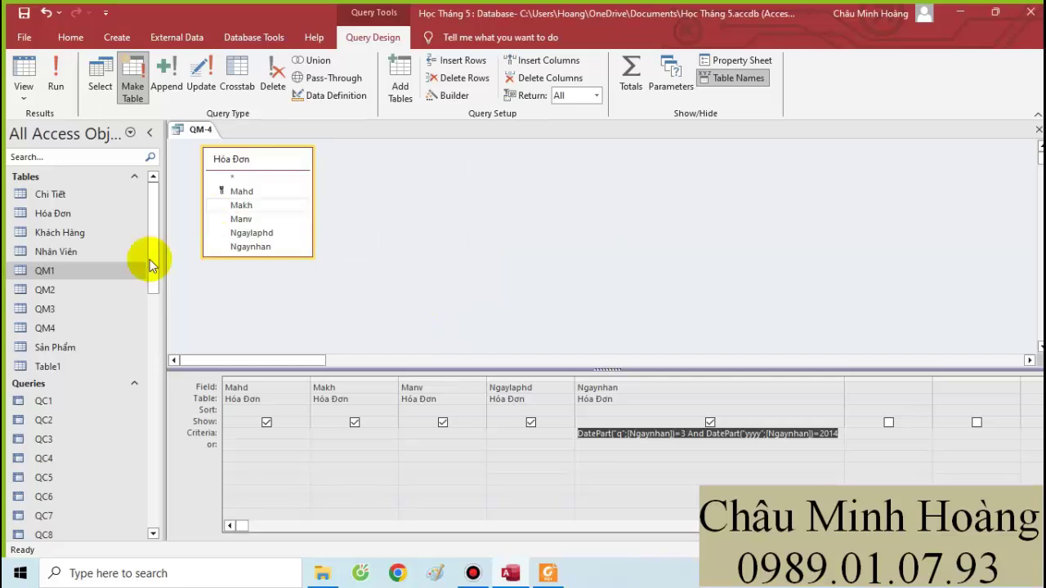
pyautogui.scroll(-3, 95, 349)
pyautogui.click(59, 371)
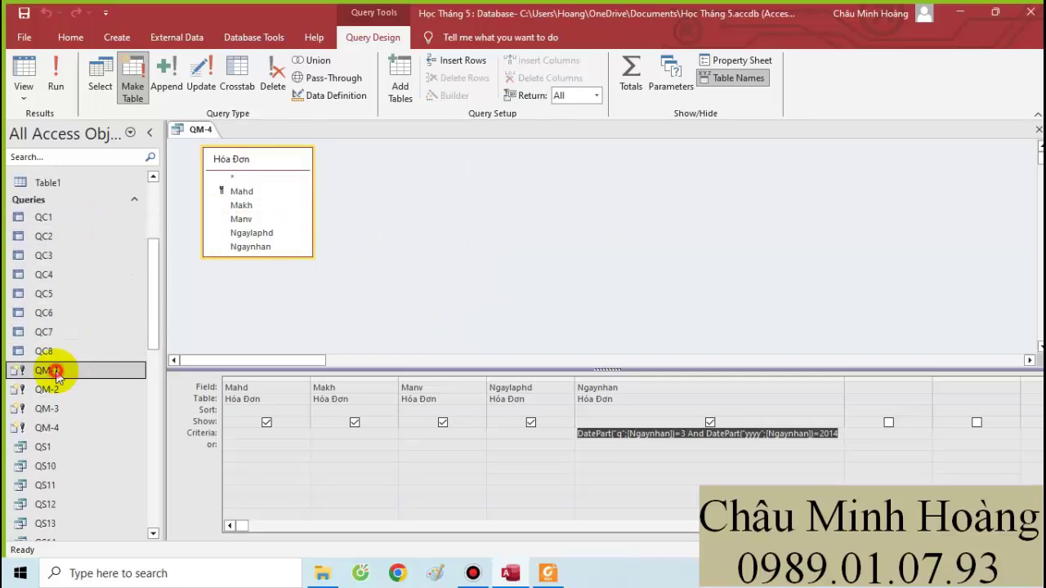
pyautogui.rightClick(55, 371)
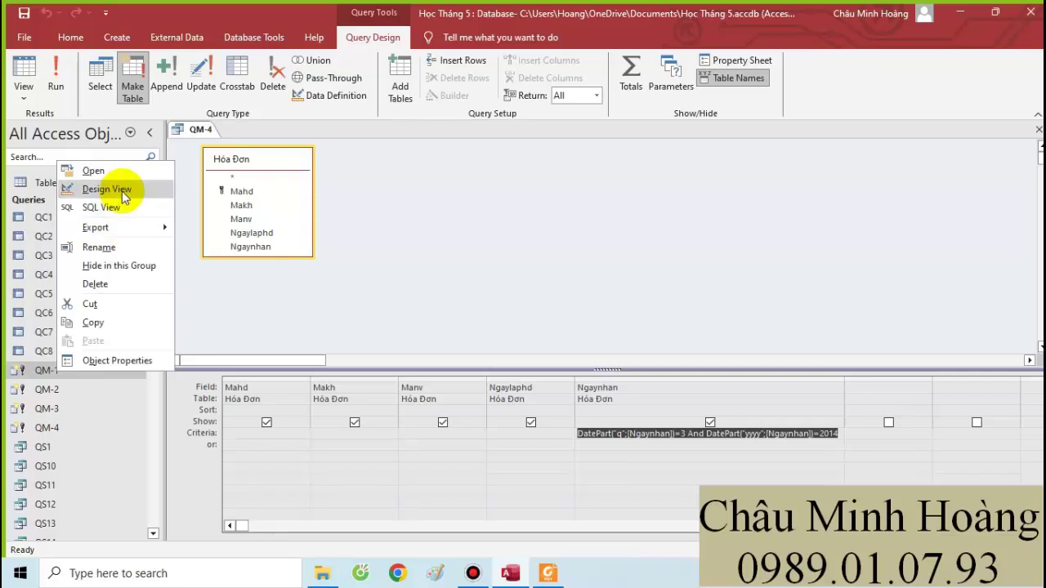
pyautogui.click(37, 217)
pyautogui.rightClick(39, 217)
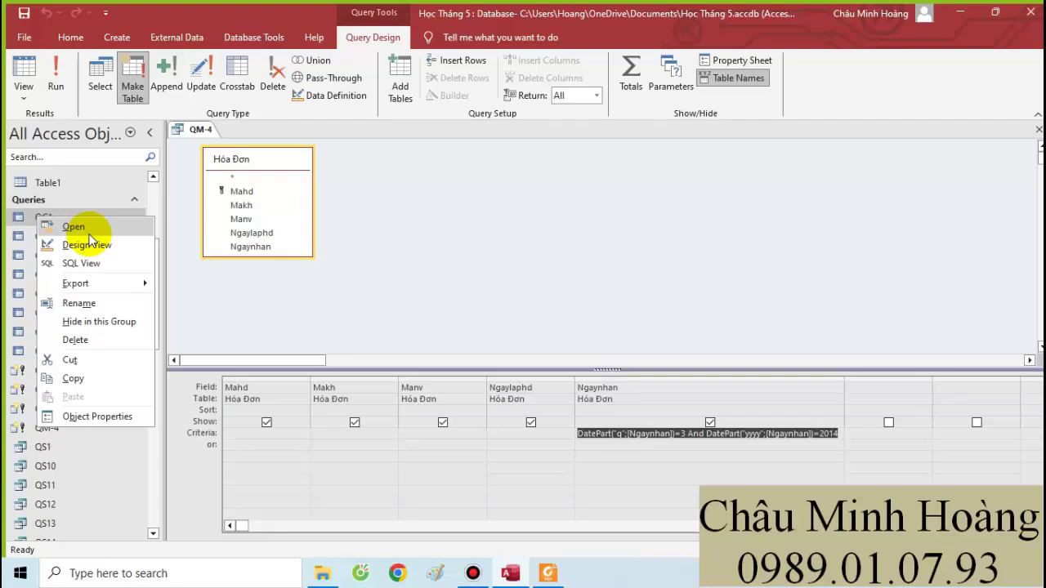
pyautogui.click(19, 427)
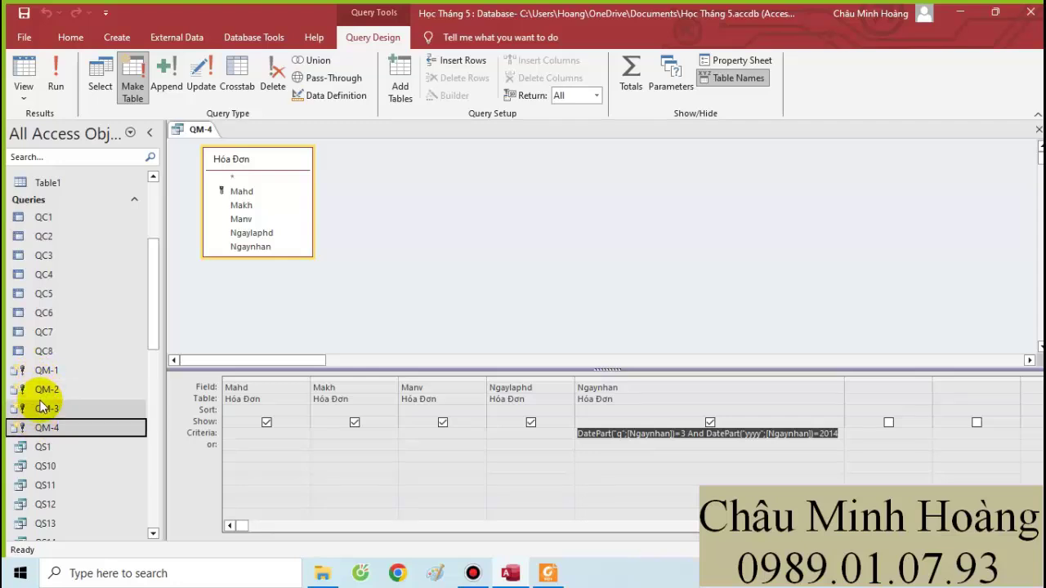
pyautogui.rightClick(53, 409)
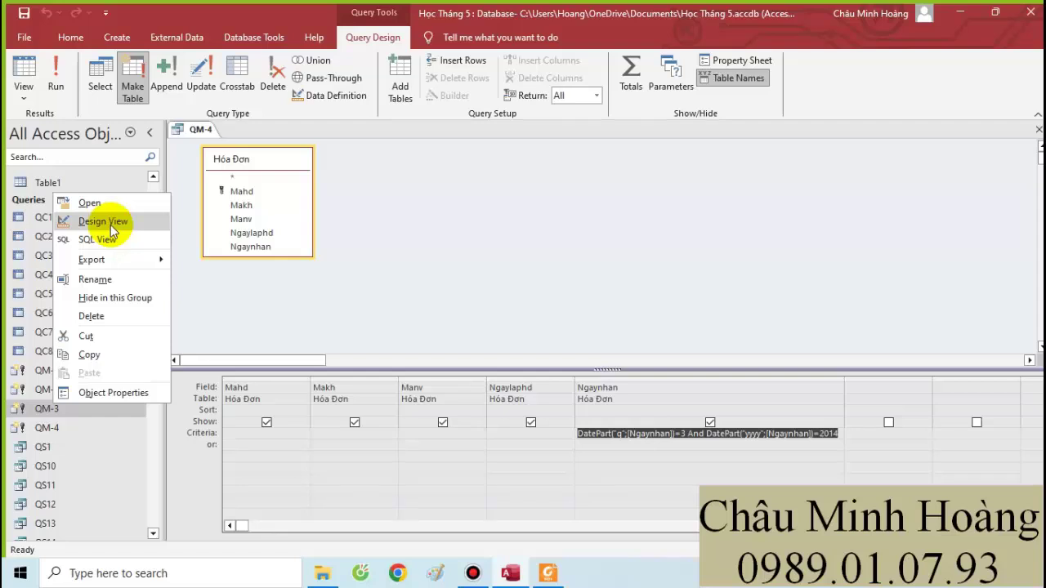
pyautogui.click(473, 574)
pyautogui.click(776, 124)
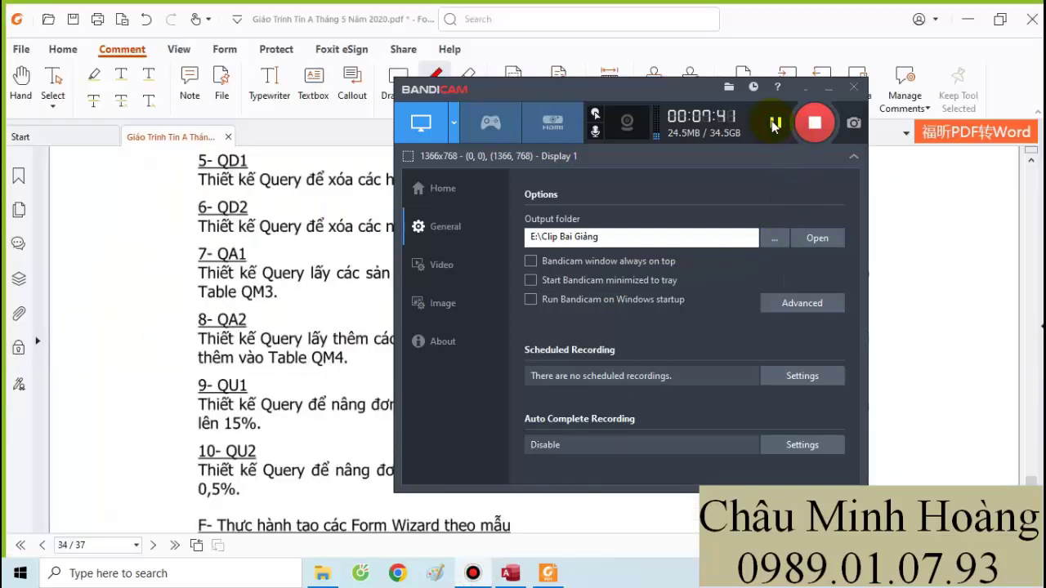
pyautogui.click(830, 90)
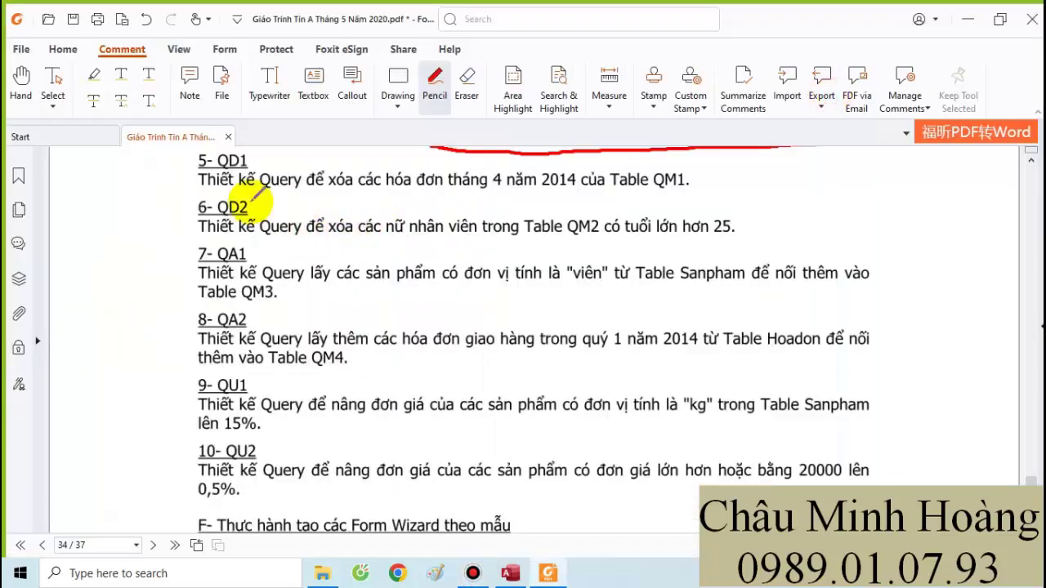
# Mark exercises QD1 and QD2 in the Foxit PDF with a vertical pencil line, and start a new query design in Access.
pyautogui.moveTo(184, 160); pyautogui.dragTo(187, 212)
pyautogui.scroll(3, 226, 204)
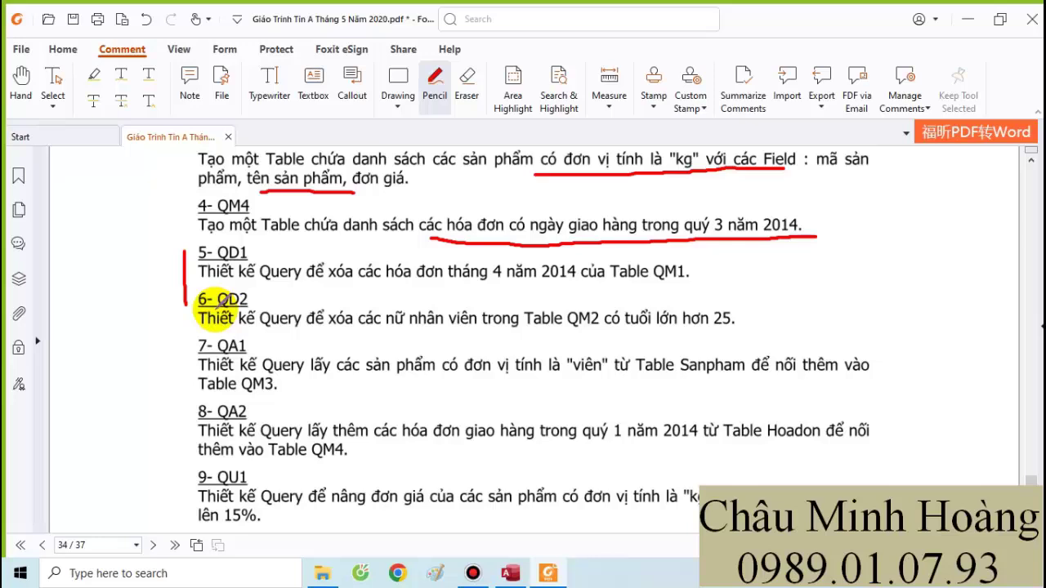
pyautogui.click(511, 574)
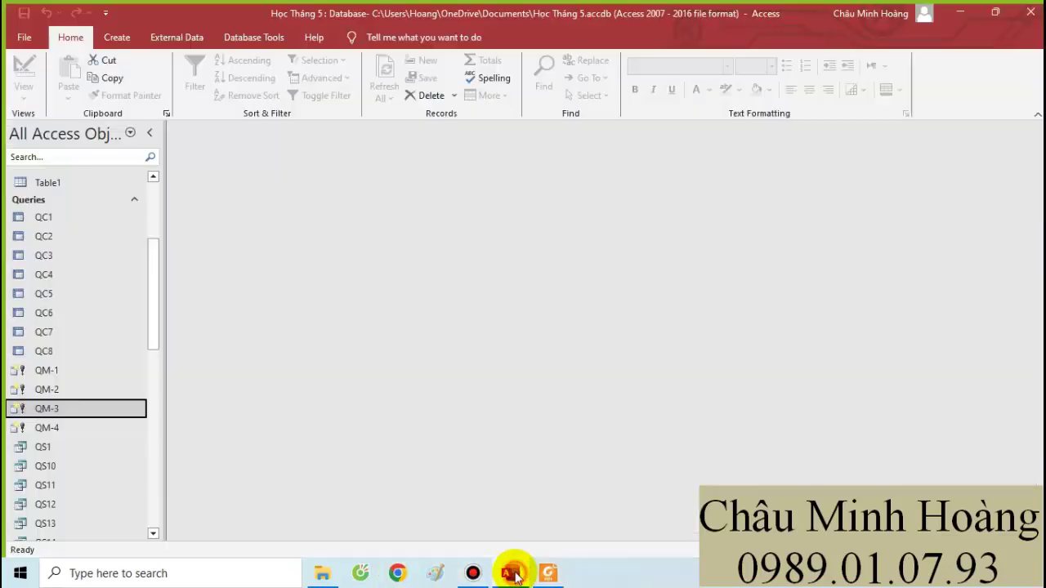
pyautogui.click(119, 39)
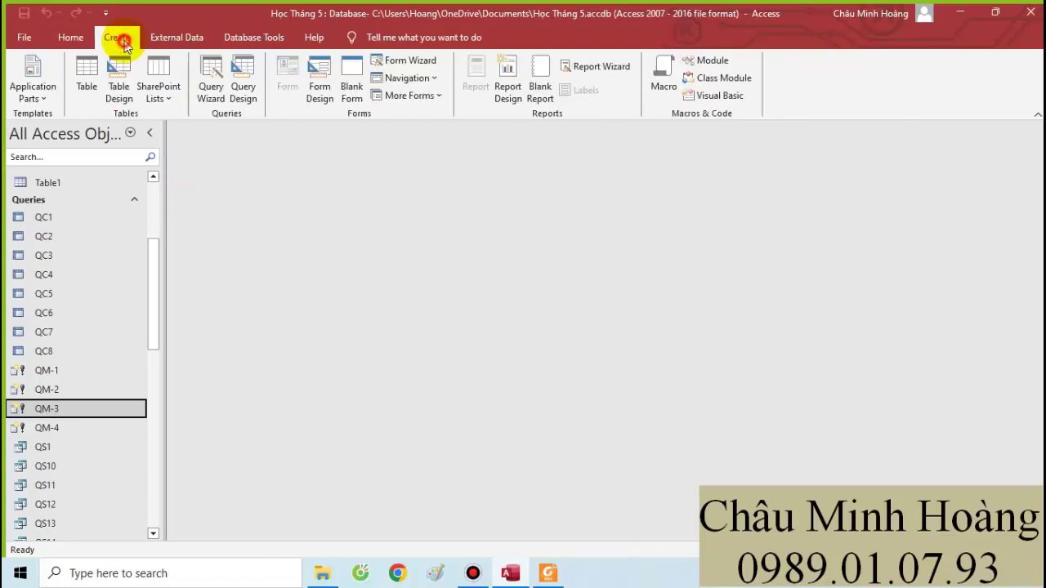
pyautogui.click(232, 88)
# Underline the QD1 task of deleting April 2014 invoices from QM1 in the Foxit PDF, and add table QM1 to the Access query.
pyautogui.click(549, 574)
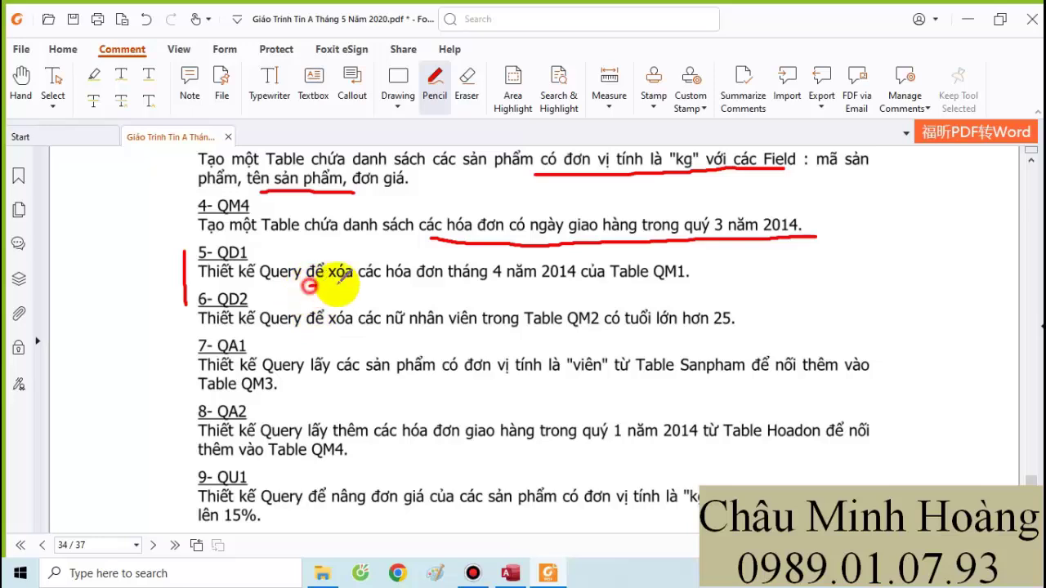
pyautogui.moveTo(306, 286); pyautogui.dragTo(549, 284)
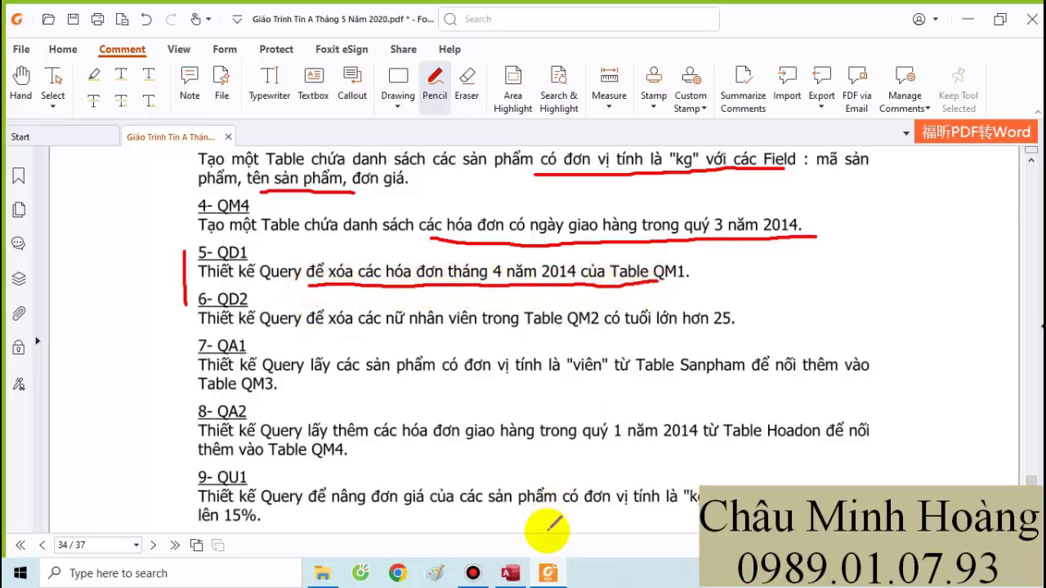
pyautogui.click(510, 574)
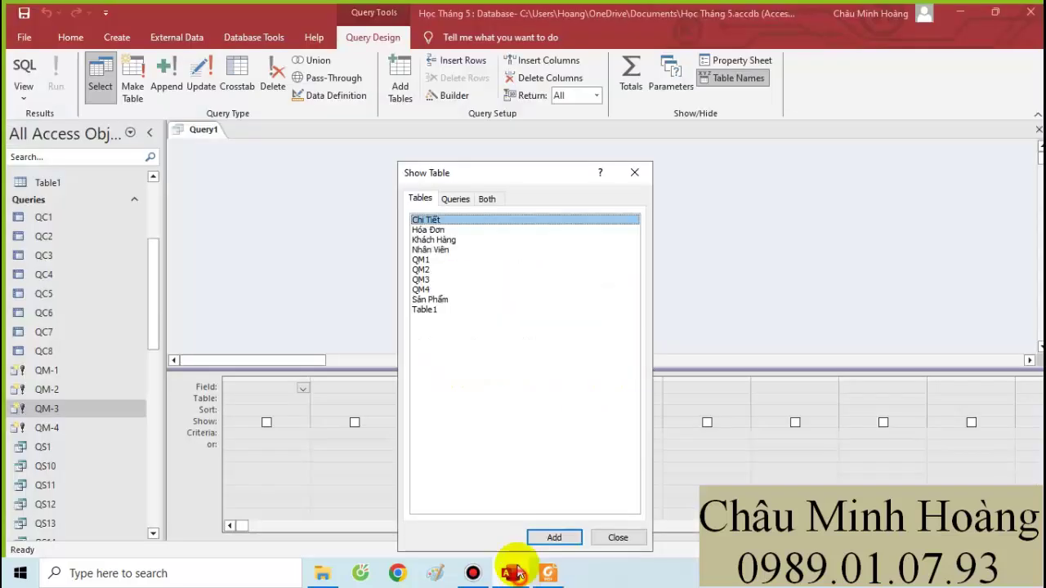
pyautogui.click(424, 262)
pyautogui.doubleClick(424, 261)
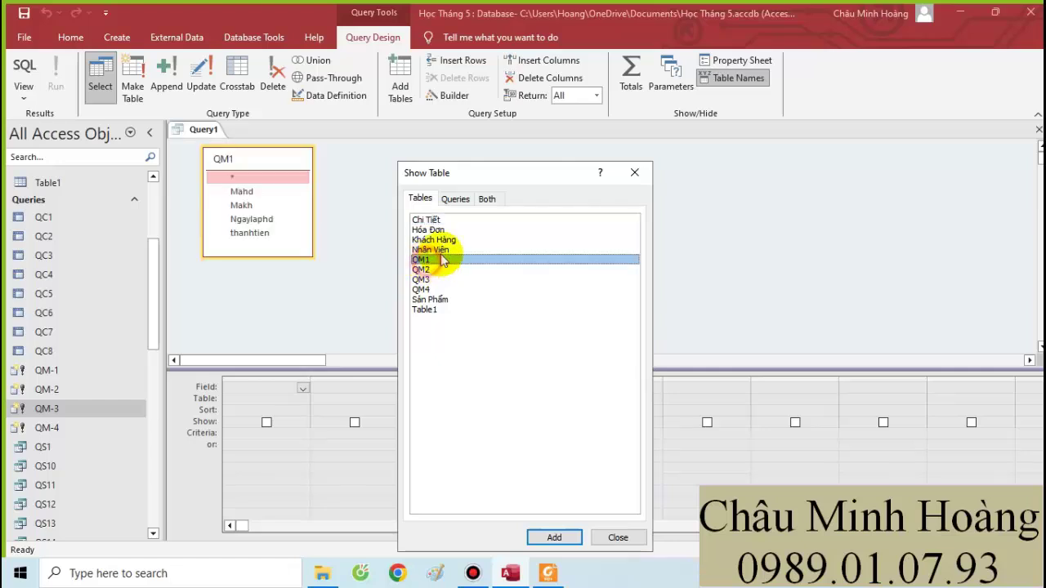
pyautogui.click(635, 172)
# Recheck the QD1 task in the PDF and add QM1's Mahd, Makh, Ngaylaphd and thanhtien fields to the query grid in Access.
pyautogui.click(552, 574)
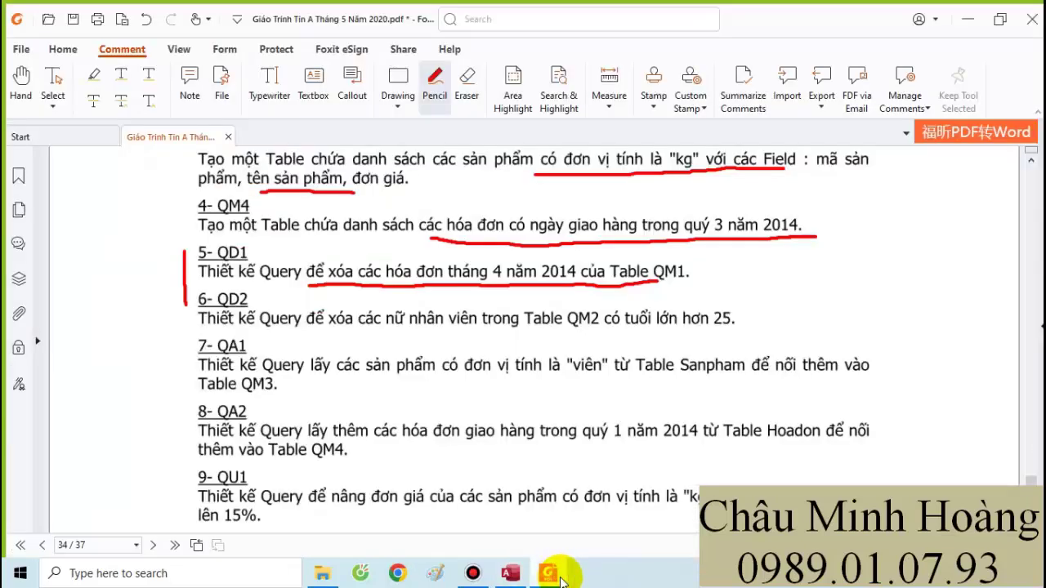
pyautogui.click(559, 577)
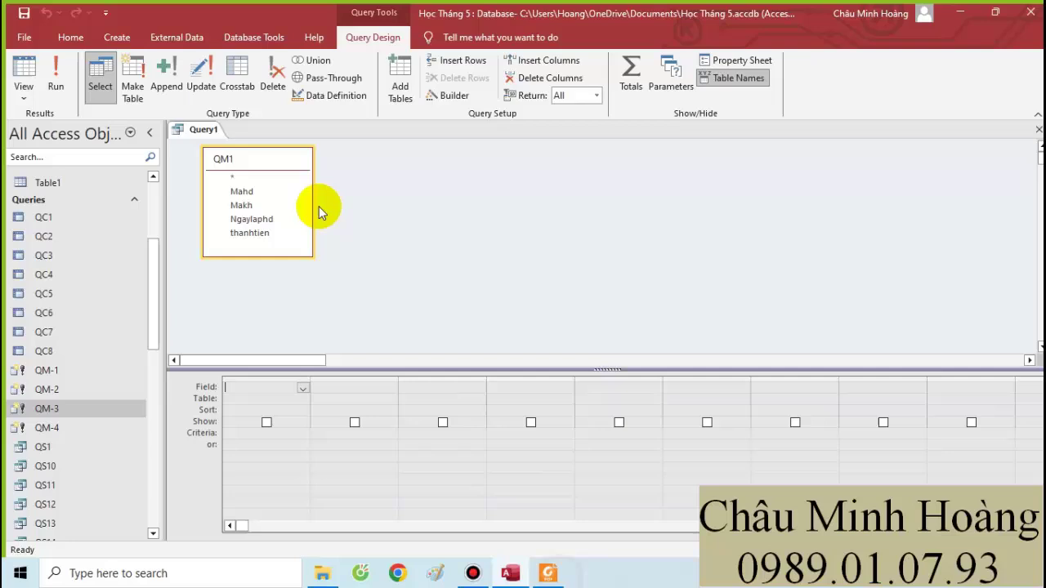
pyautogui.doubleClick(242, 191)
pyautogui.doubleClick(245, 206)
pyautogui.doubleClick(250, 219)
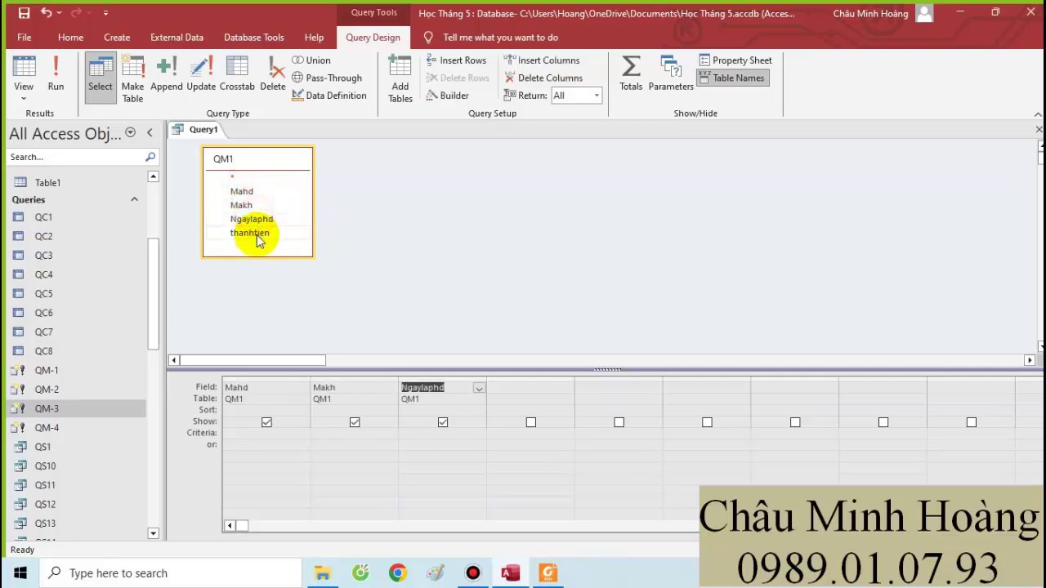
pyautogui.doubleClick(255, 233)
# Set the Ngaylaphd criterion to month([Ngaylaphd])=4 and year([Ngaylaphd])=2014 using the Zoom editor, and widen the column to fit it.
pyautogui.click(404, 431)
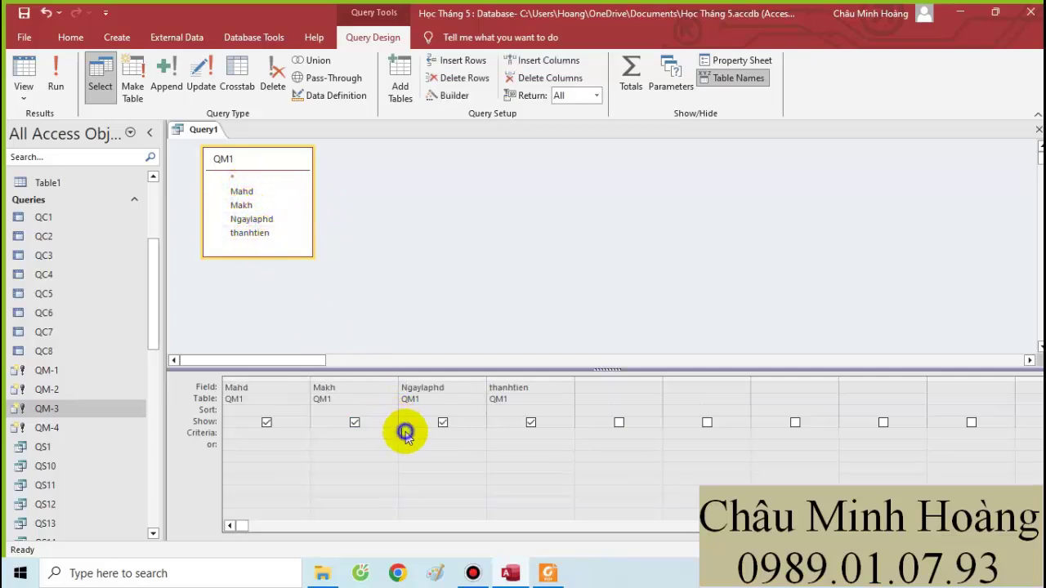
pyautogui.rightClick(405, 431)
pyautogui.click(451, 403)
pyautogui.write('mo')
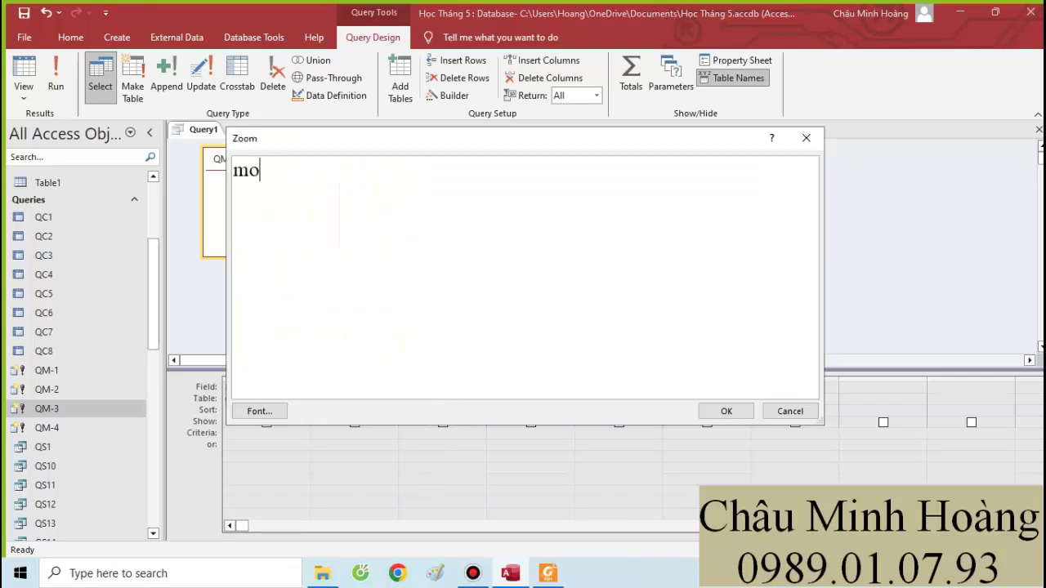
pyautogui.write('nth')
pyautogui.write('(ơ')
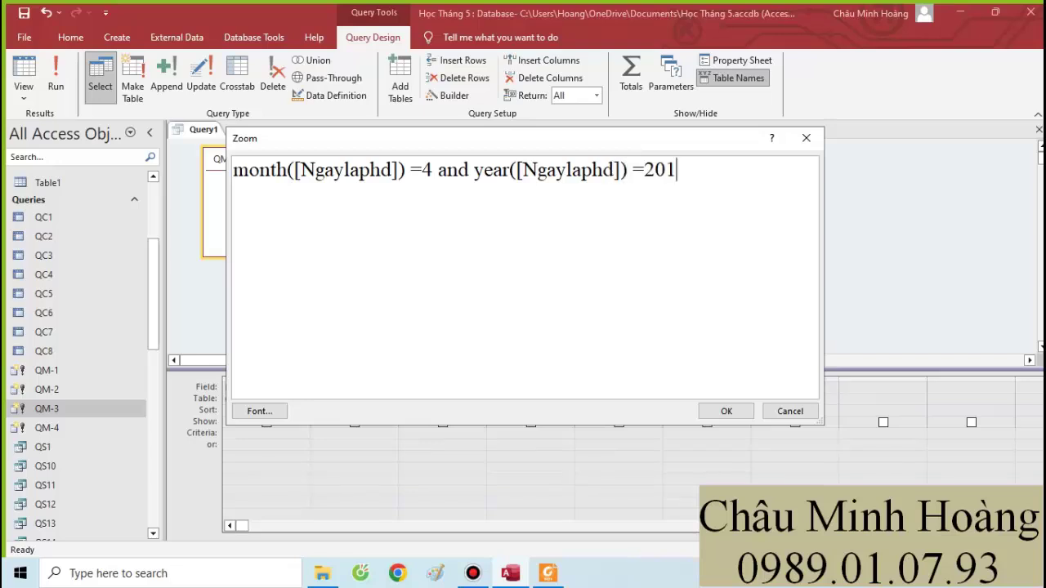
pyautogui.click(707, 415)
pyautogui.doubleClick(486, 378)
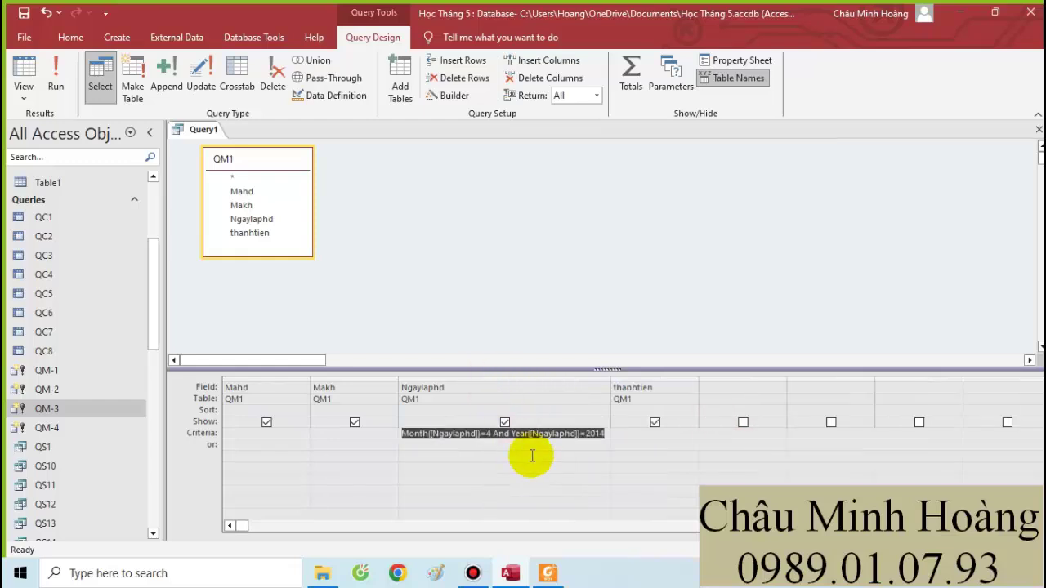
# Preview the records the query selects, and open table QM1 to compare them with its full contents.
pyautogui.click(56, 86)
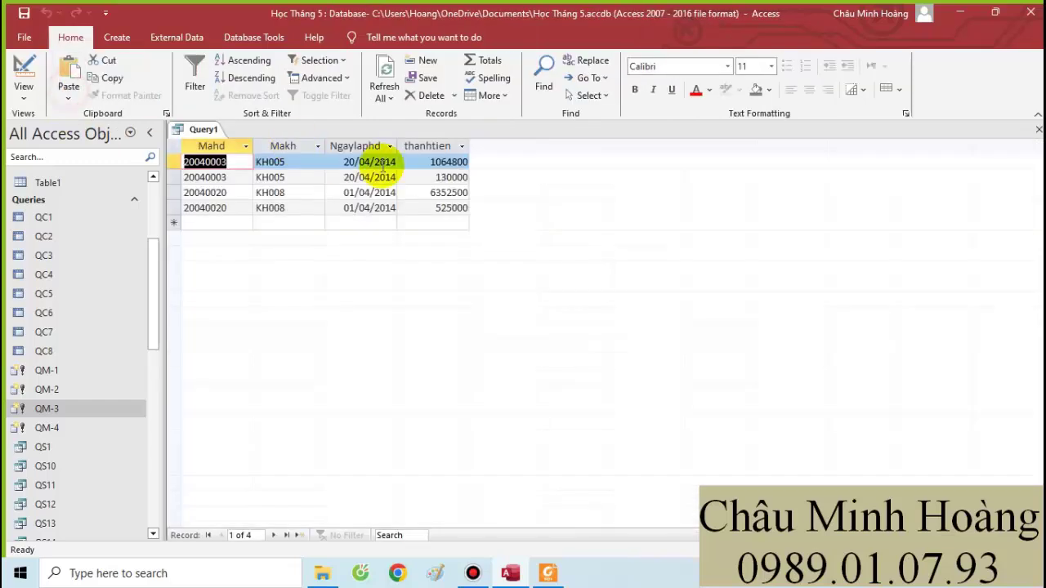
pyautogui.click(23, 70)
pyautogui.scroll(3, 53, 334)
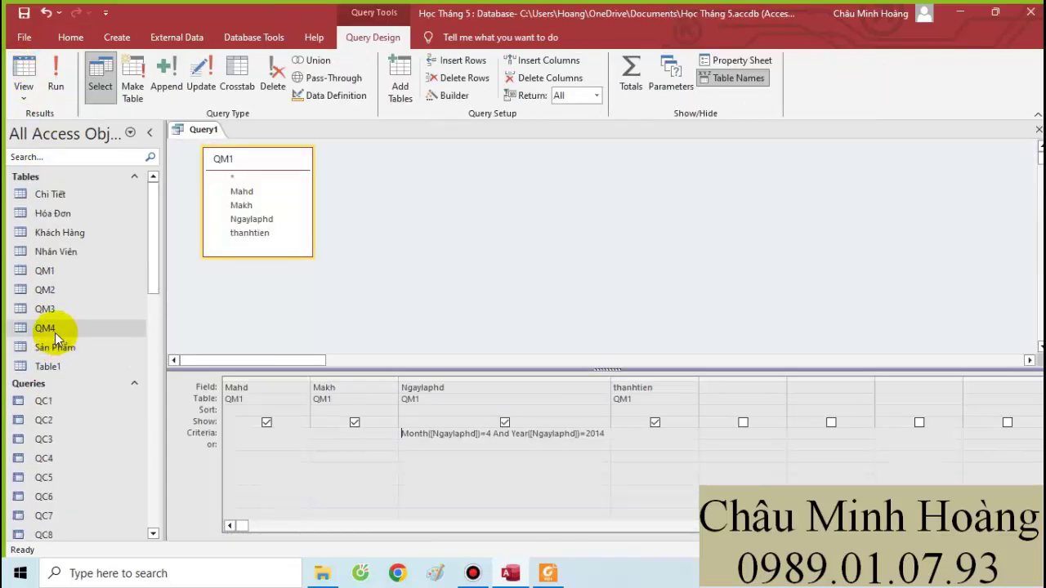
pyautogui.rightClick(47, 277)
pyautogui.click(74, 284)
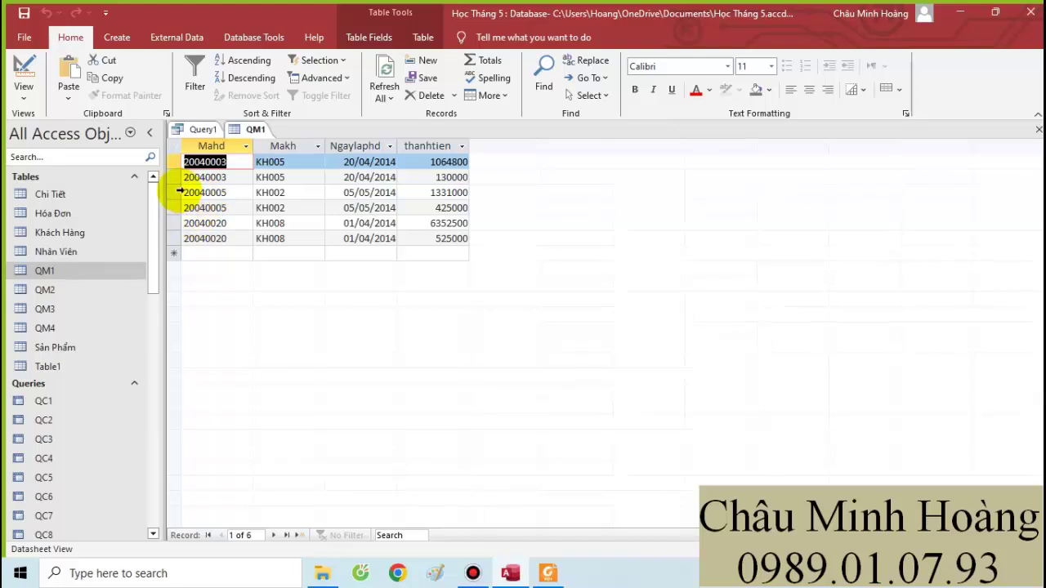
# Return to the new query's design and change its type to a Delete query.
pyautogui.click(203, 129)
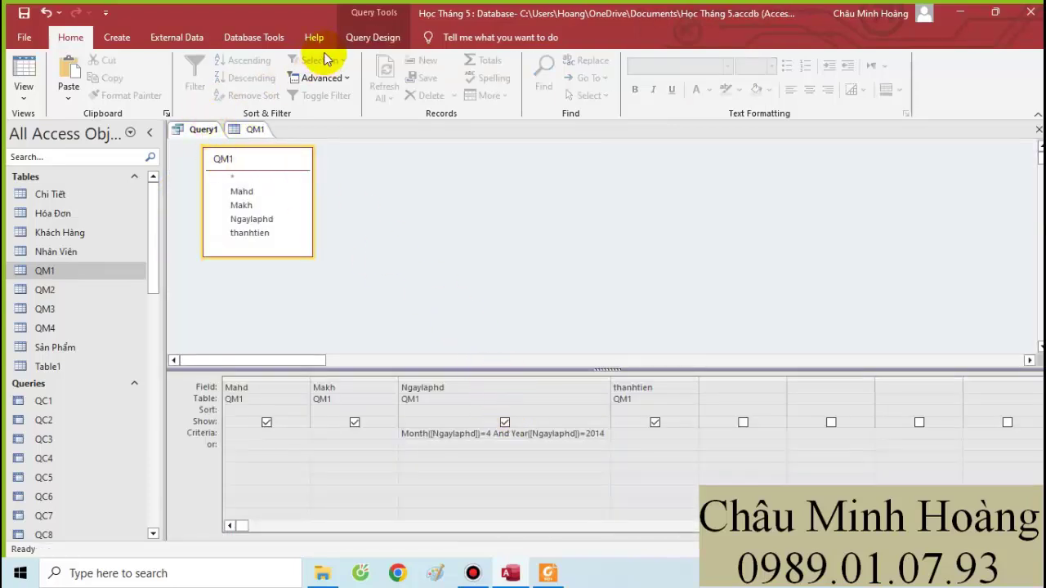
pyautogui.click(358, 38)
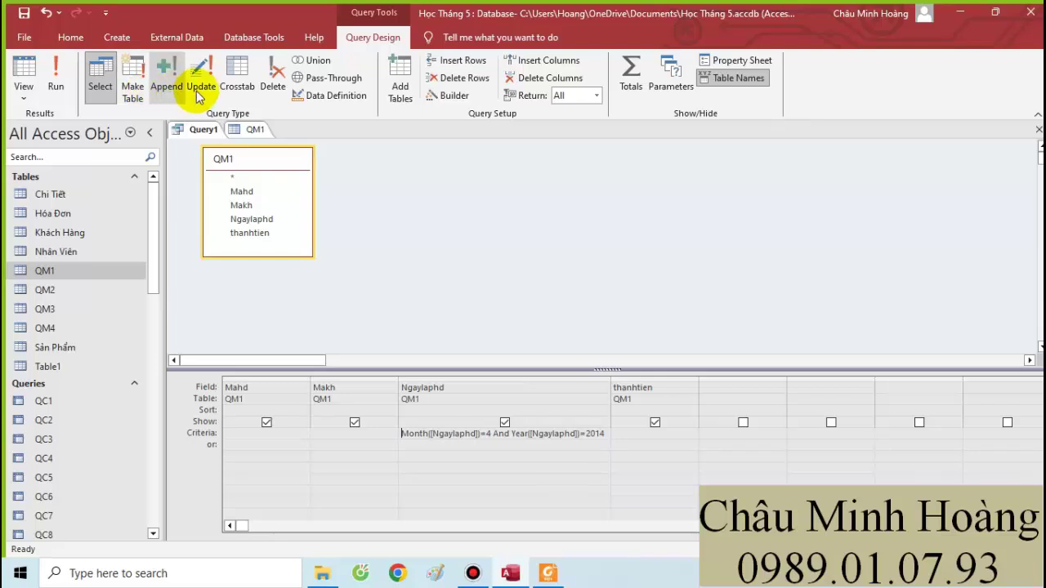
pyautogui.click(280, 89)
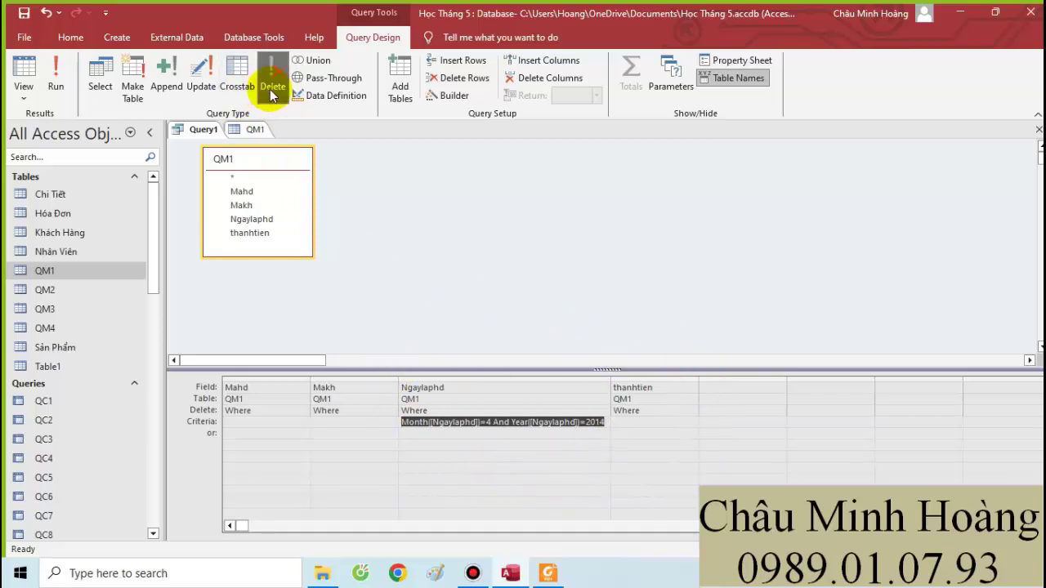
# Run the delete query, confirm the deletion, and check the result in table QM1 before closing that table.
pyautogui.click(53, 85)
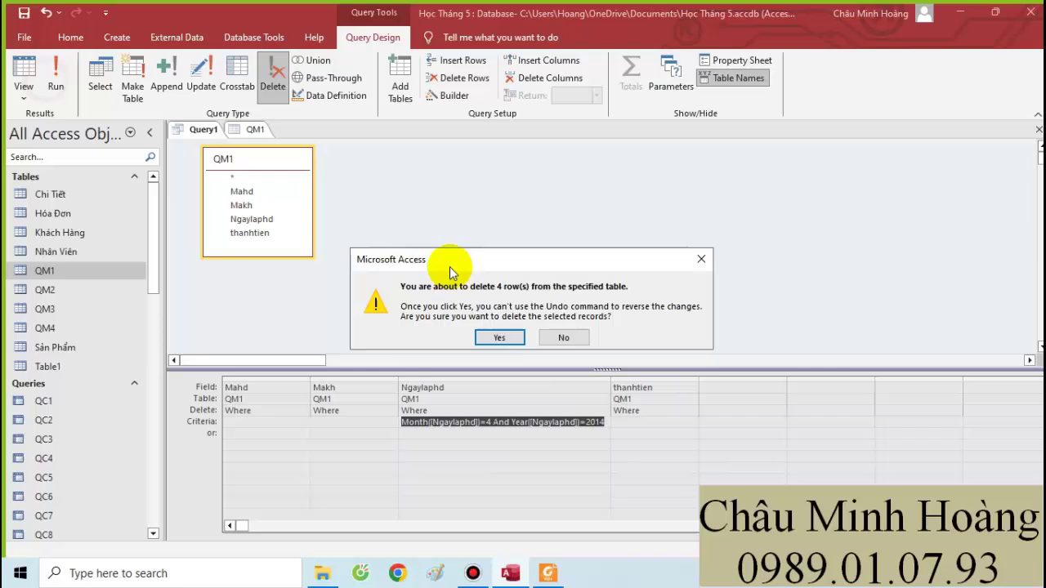
pyautogui.click(507, 338)
pyautogui.click(250, 130)
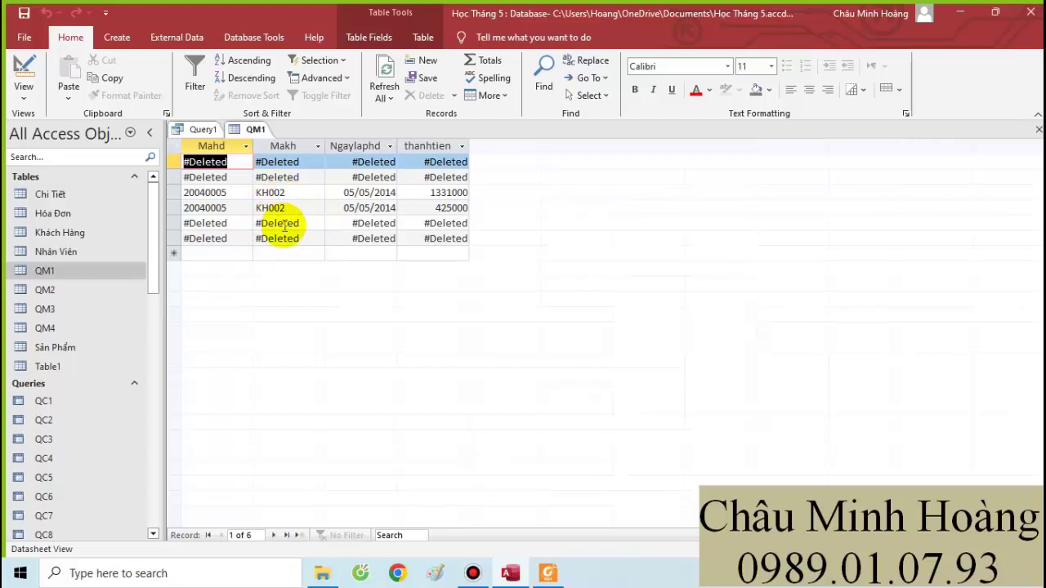
pyautogui.click(1039, 129)
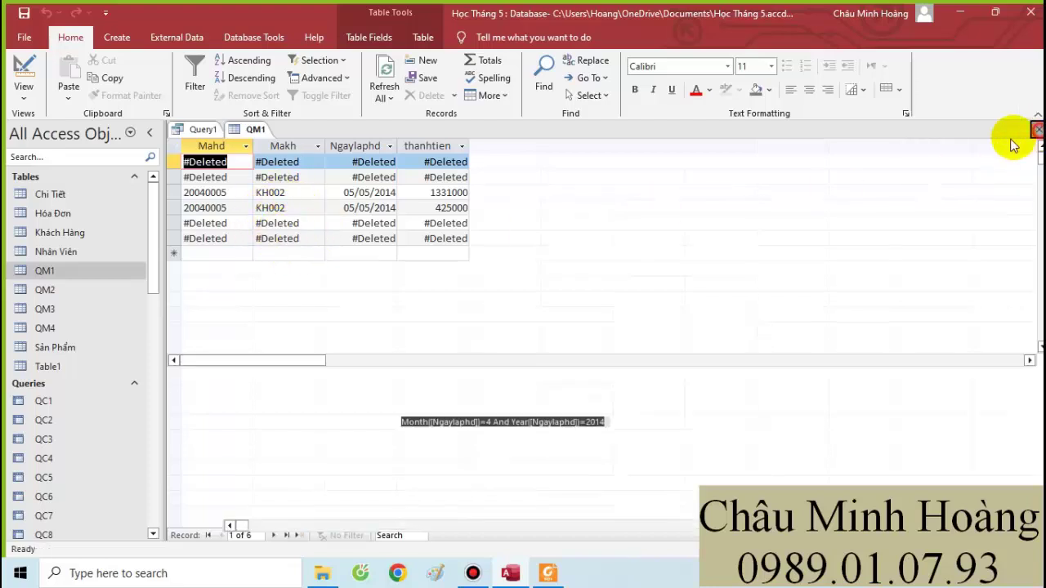
# Save the delete query as QD1.
pyautogui.hotkey('ctrl', 's')
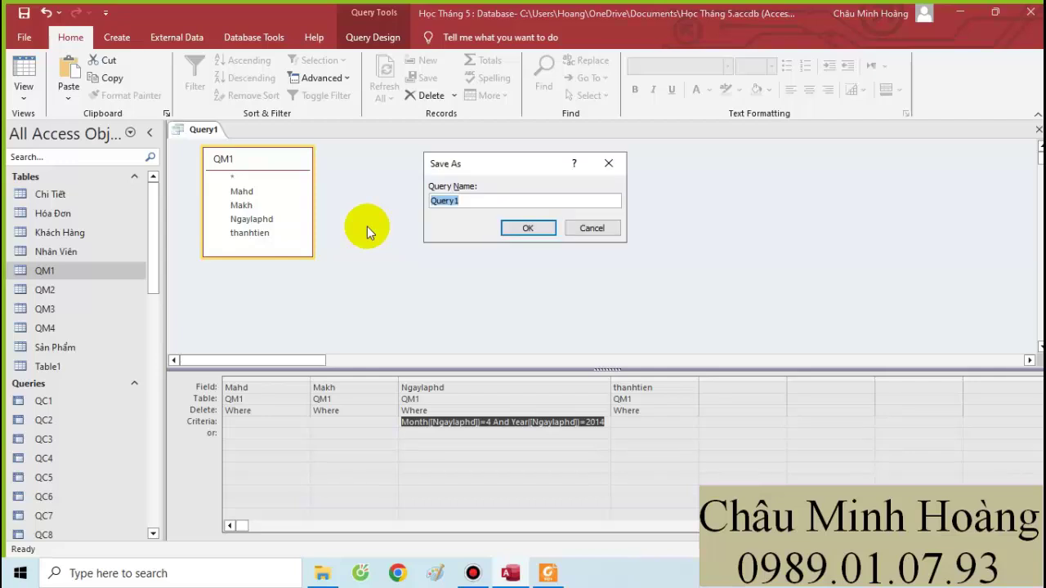
pyautogui.write('QD1')
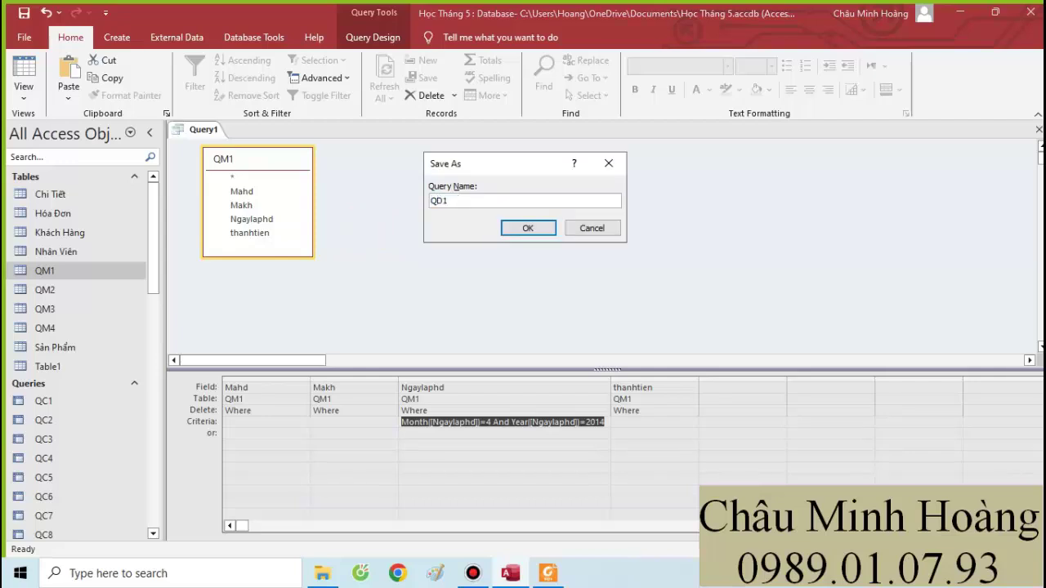
pyautogui.press('Return')
# Check the QD2 task in the PDF, and create a new query design in Access based on table QM2.
pyautogui.click(547, 572)
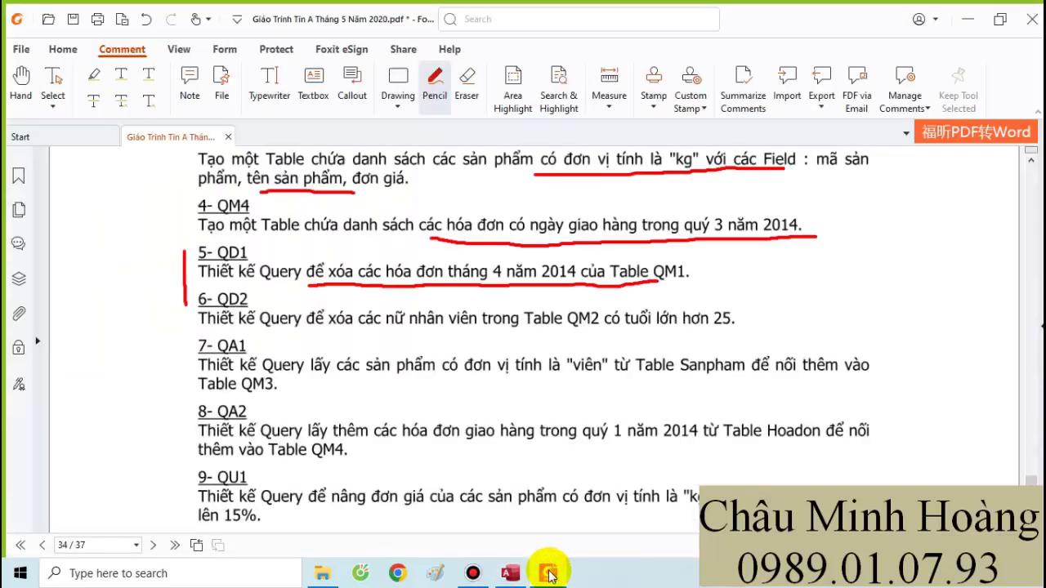
pyautogui.click(548, 572)
pyautogui.click(117, 37)
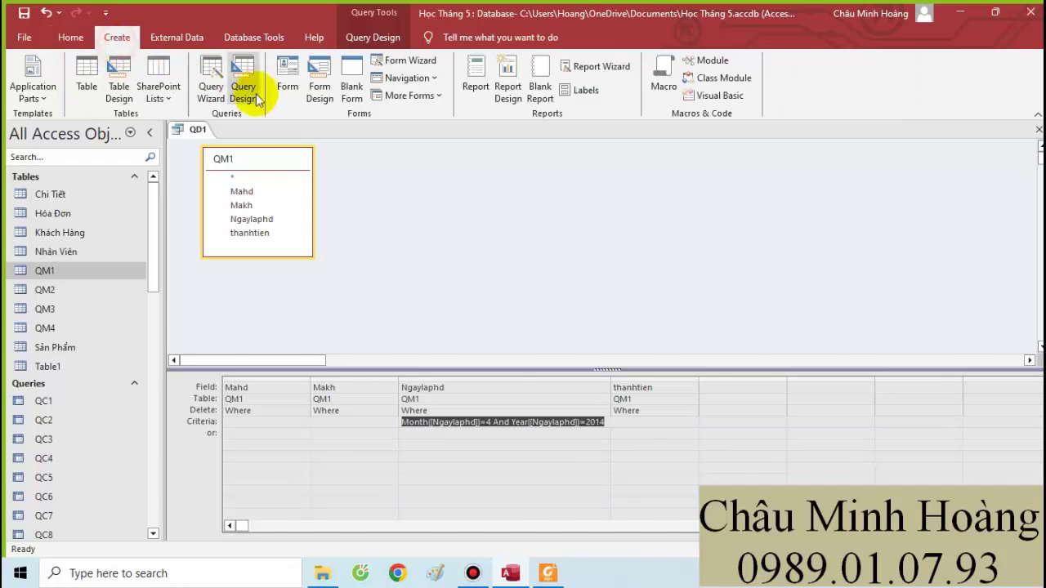
pyautogui.click(249, 92)
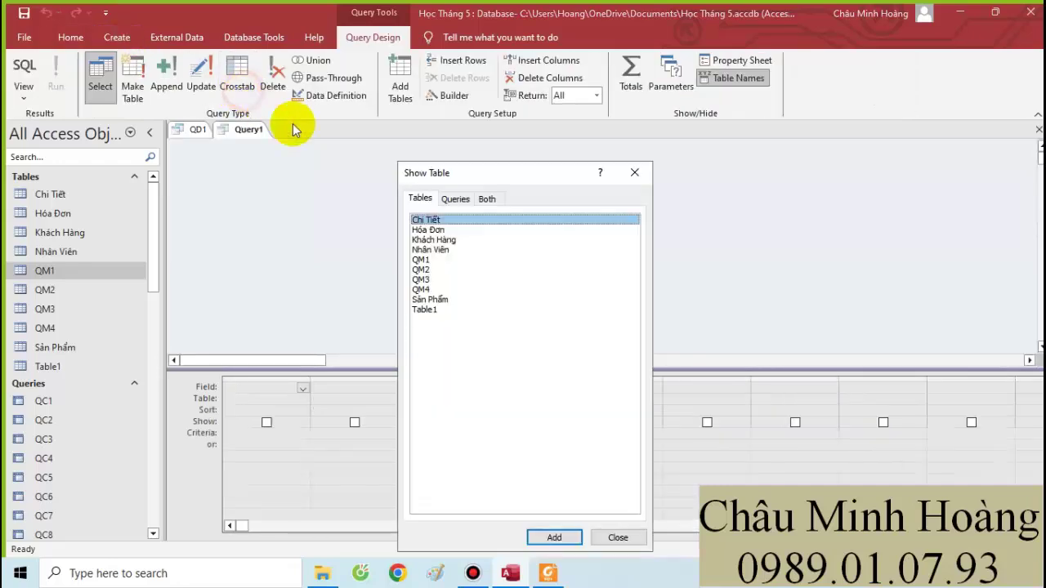
pyautogui.doubleClick(420, 270)
pyautogui.click(635, 172)
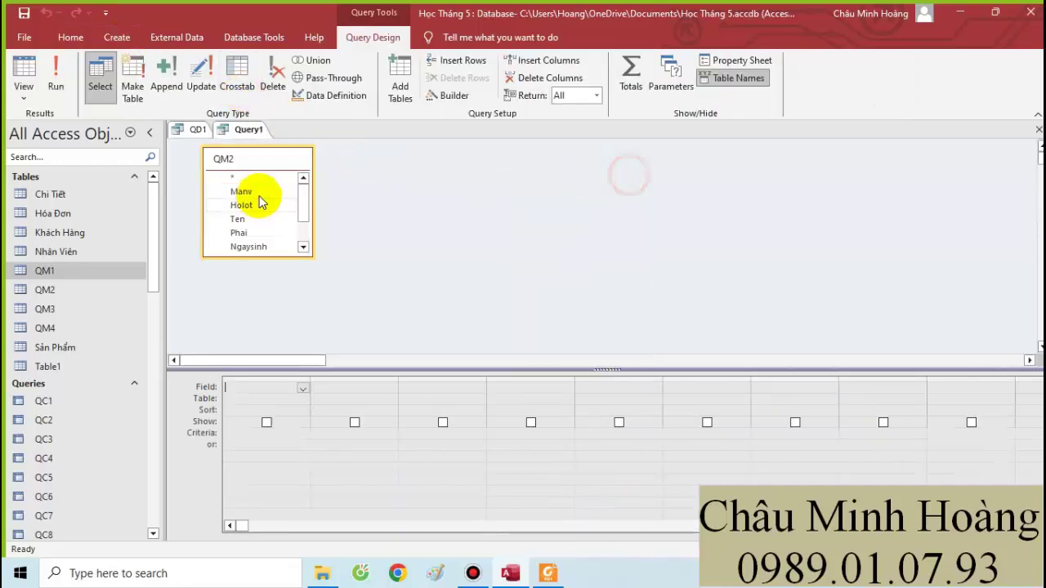
# Add QM2's Manv, Holot, Ten, Phai, Ngaysinh, Ngaynv, Dienthoainv and Hinhnv fields to the query grid.
pyautogui.doubleClick(242, 194)
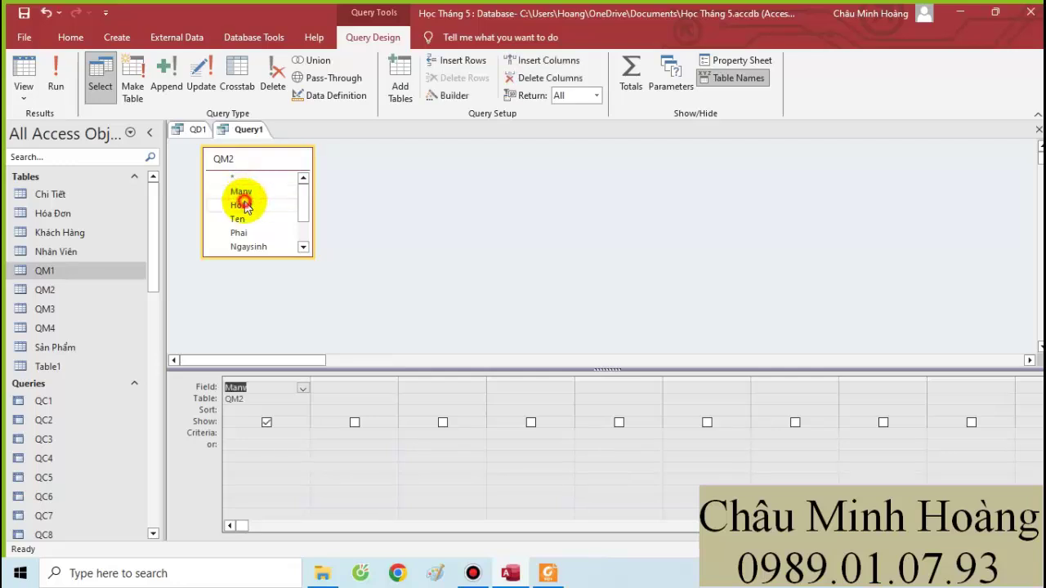
pyautogui.doubleClick(242, 205)
pyautogui.doubleClick(237, 219)
pyautogui.doubleClick(239, 233)
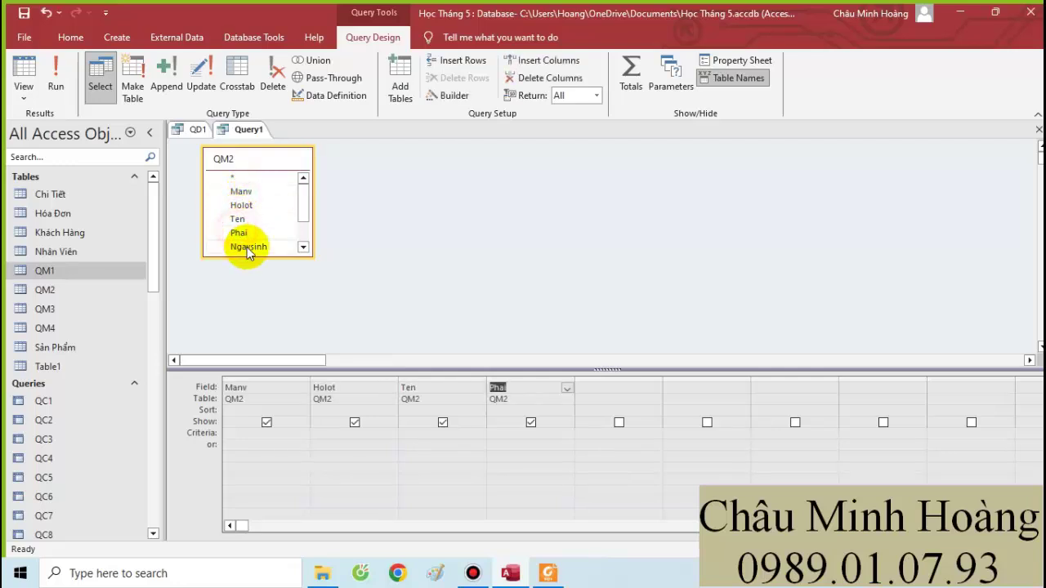
pyautogui.doubleClick(247, 247)
pyautogui.scroll(-1, 270, 233)
pyautogui.doubleClick(260, 223)
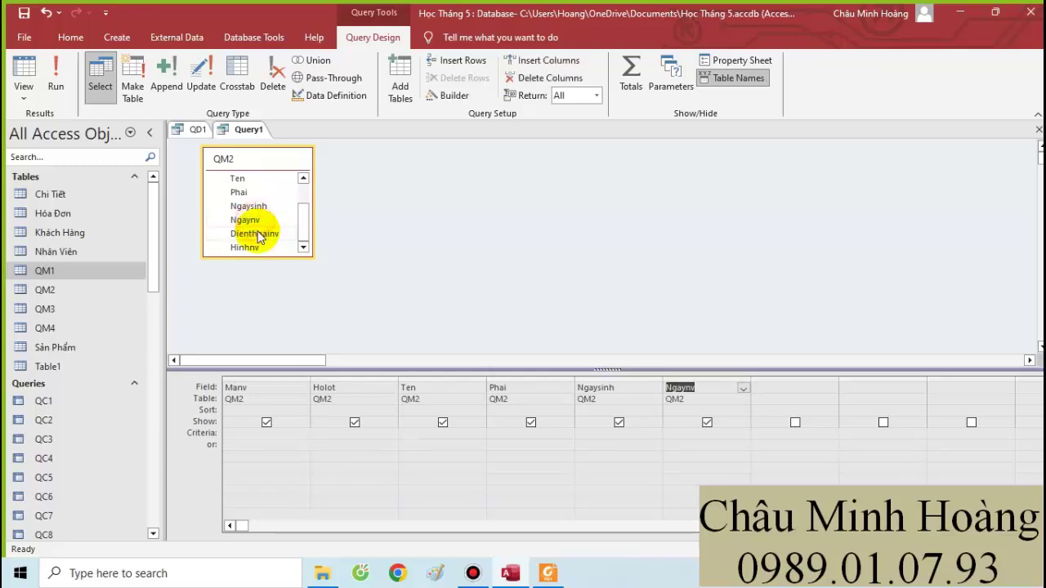
pyautogui.doubleClick(257, 234)
pyautogui.click(252, 248)
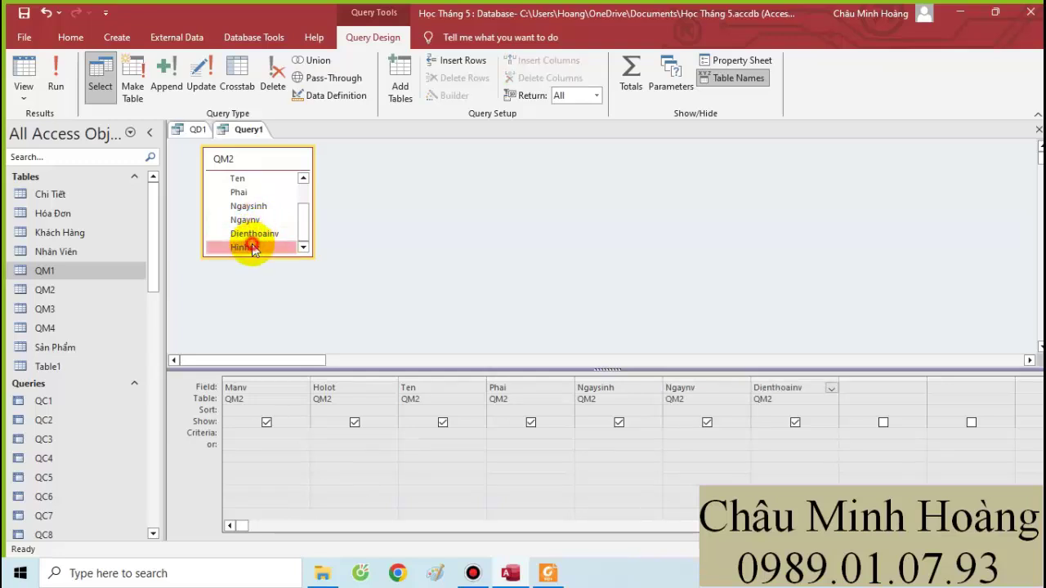
pyautogui.doubleClick(253, 248)
# Preview the query's records to examine how the Phai values are stored, and return to the design.
pyautogui.click(59, 80)
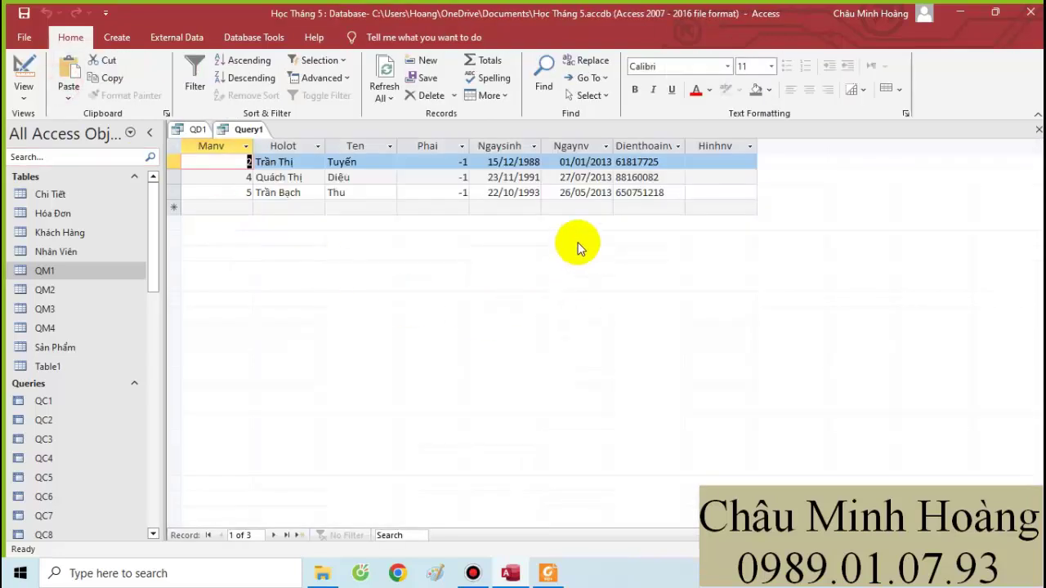
pyautogui.click(451, 162)
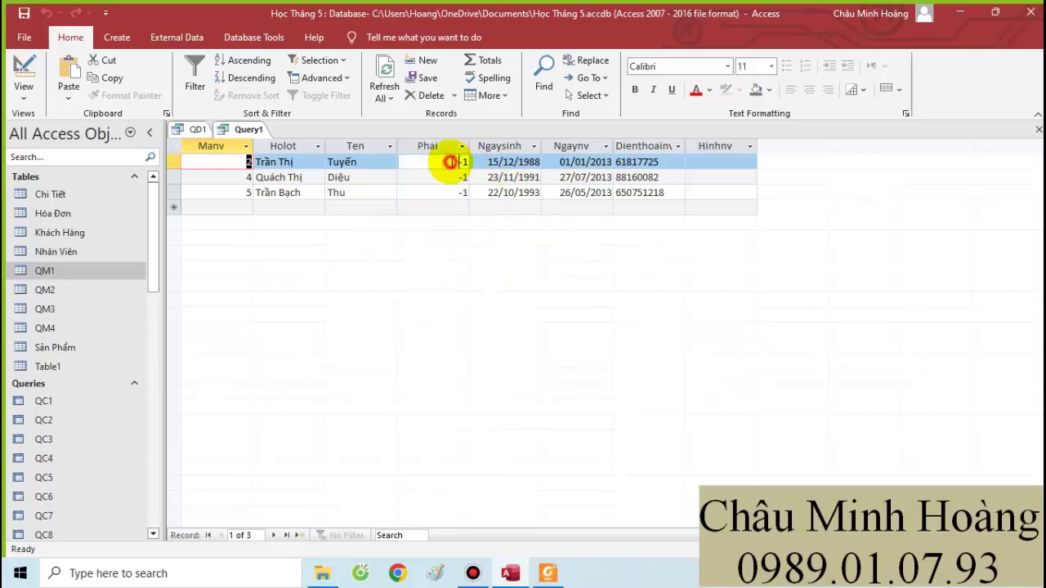
pyautogui.click(445, 193)
pyautogui.click(24, 77)
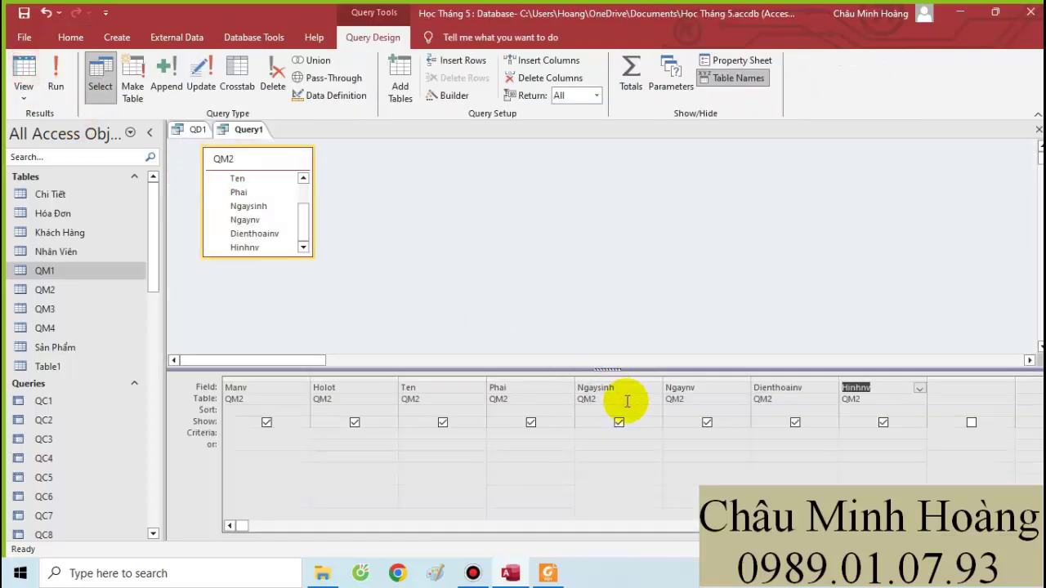
# Replace the Phai field with gioitinh : iif([Phai];"Nữ";"Nam") using the Zoom editor, and preview the new column's output.
pyautogui.rightClick(529, 391)
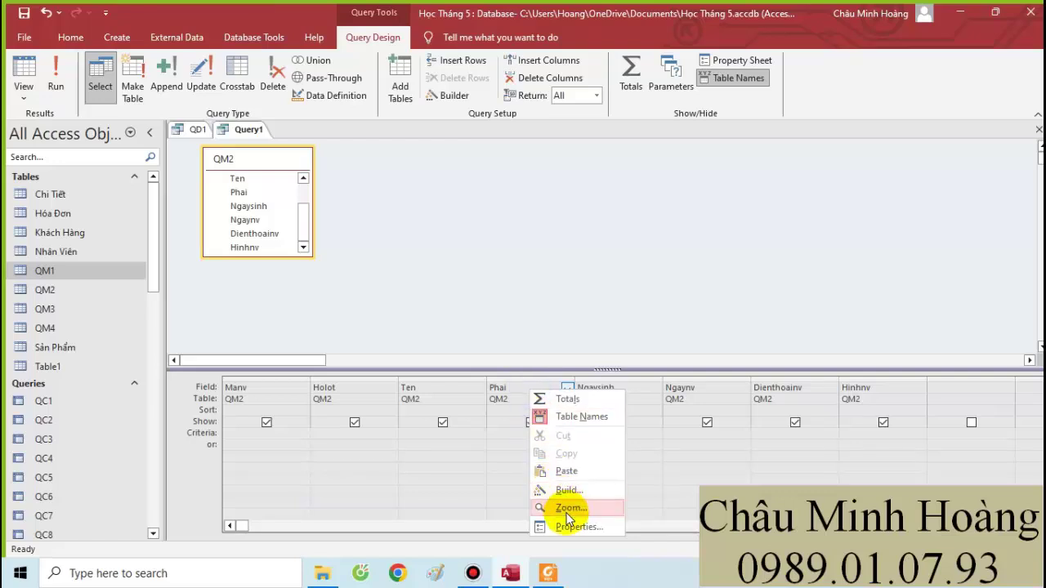
pyautogui.click(568, 510)
pyautogui.click(338, 175)
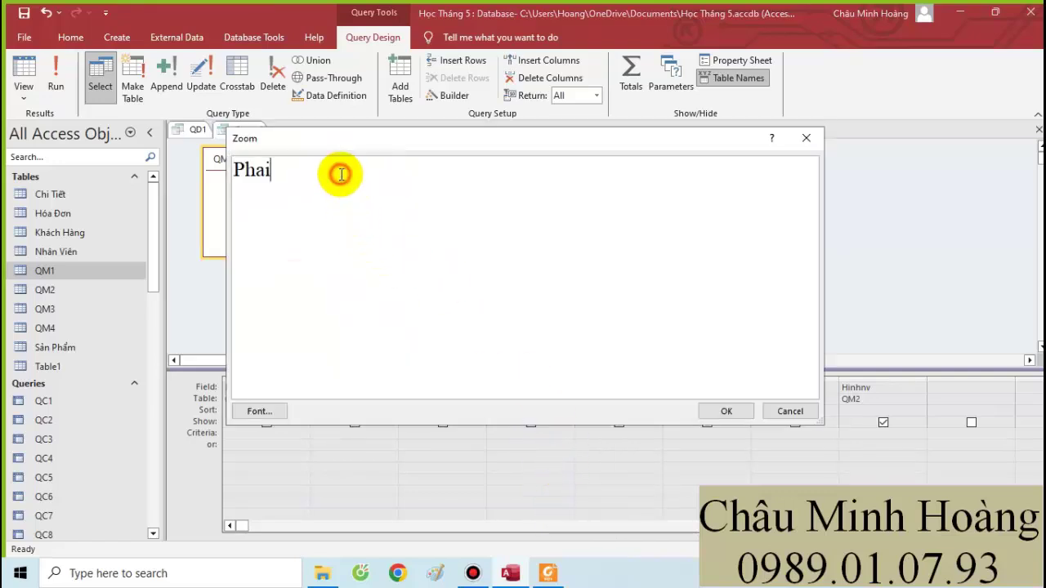
pyautogui.doubleClick(339, 173)
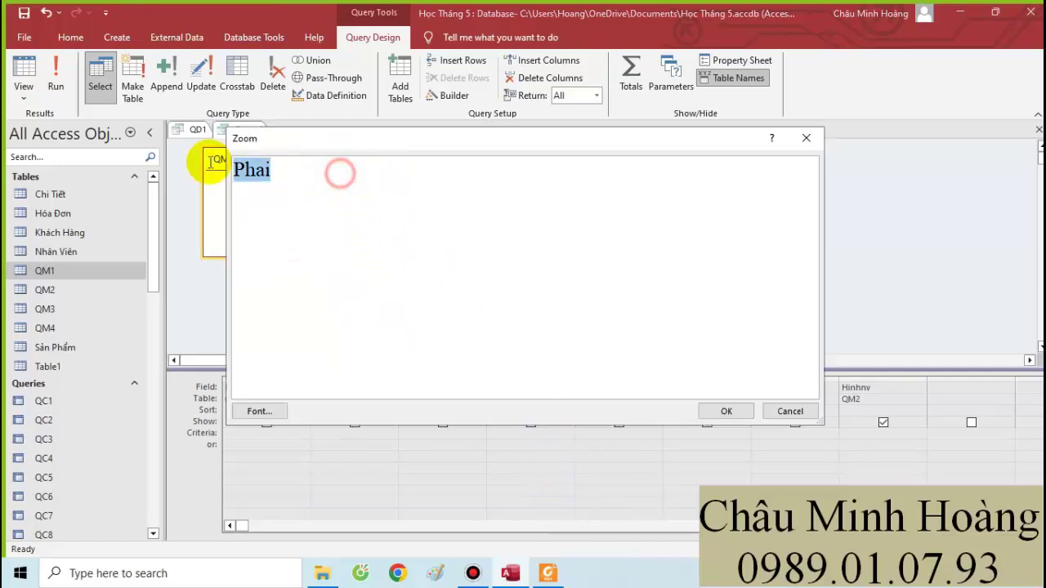
pyautogui.write('gioitinh : iif( [')
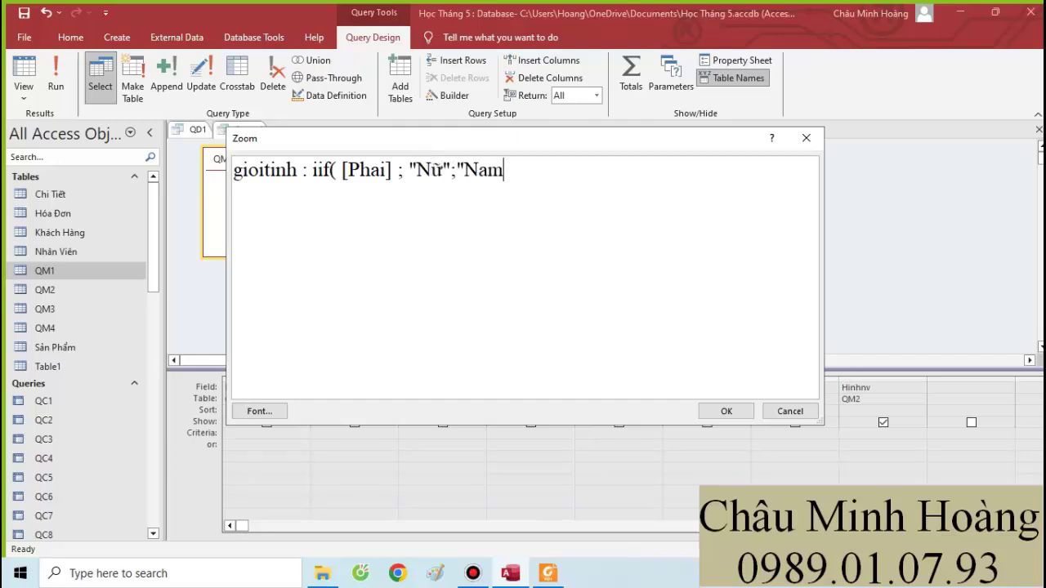
pyautogui.write(')')
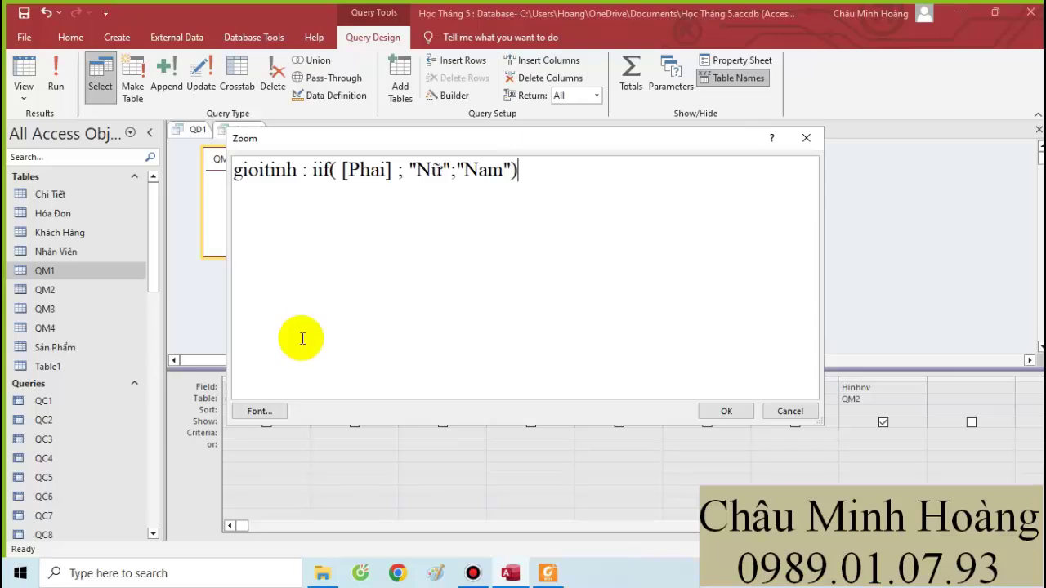
pyautogui.click(711, 414)
pyautogui.click(54, 72)
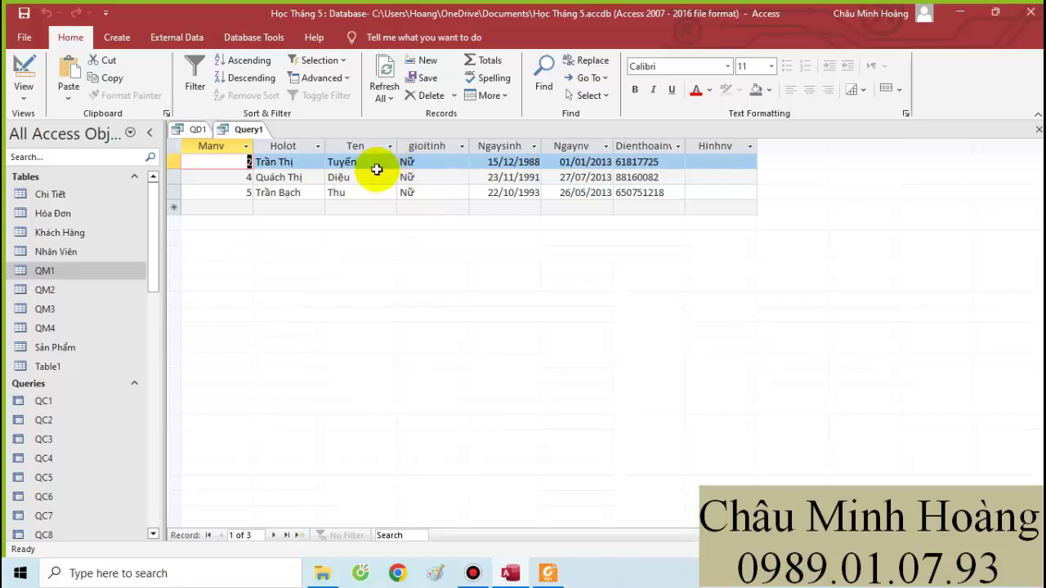
pyautogui.click(24, 76)
# Set the gioitinh criterion to "Nữ", widen the column to fit its expression, and preview the filtered records.
pyautogui.rightClick(509, 433)
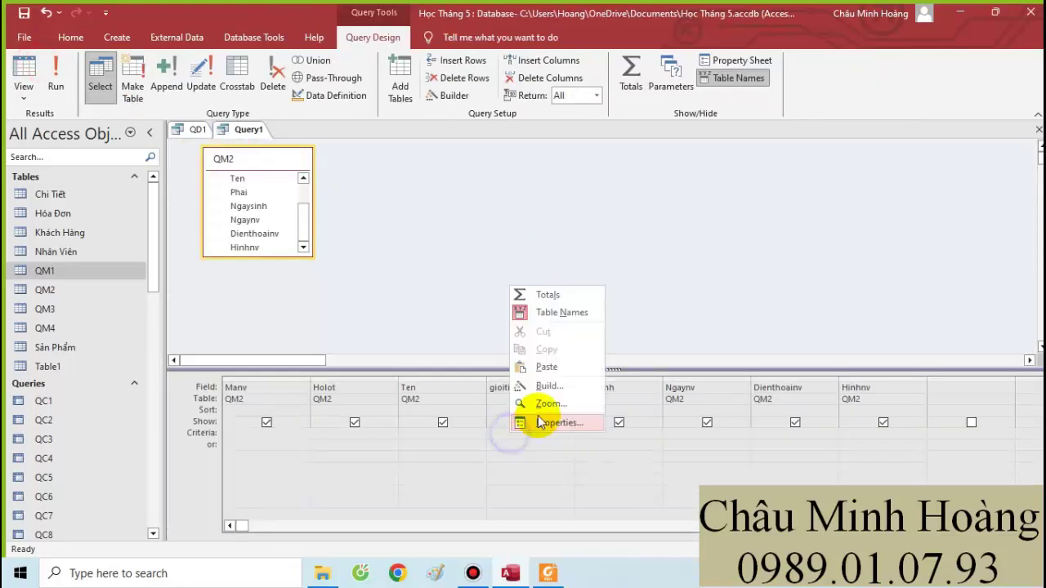
pyautogui.click(544, 408)
pyautogui.write('"N')
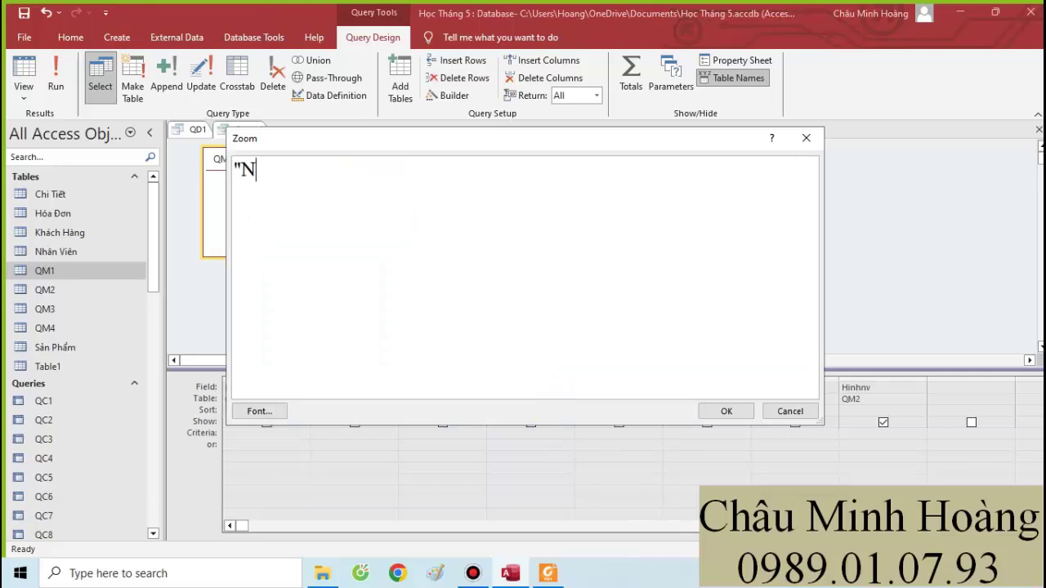
pyautogui.write('ữ"')
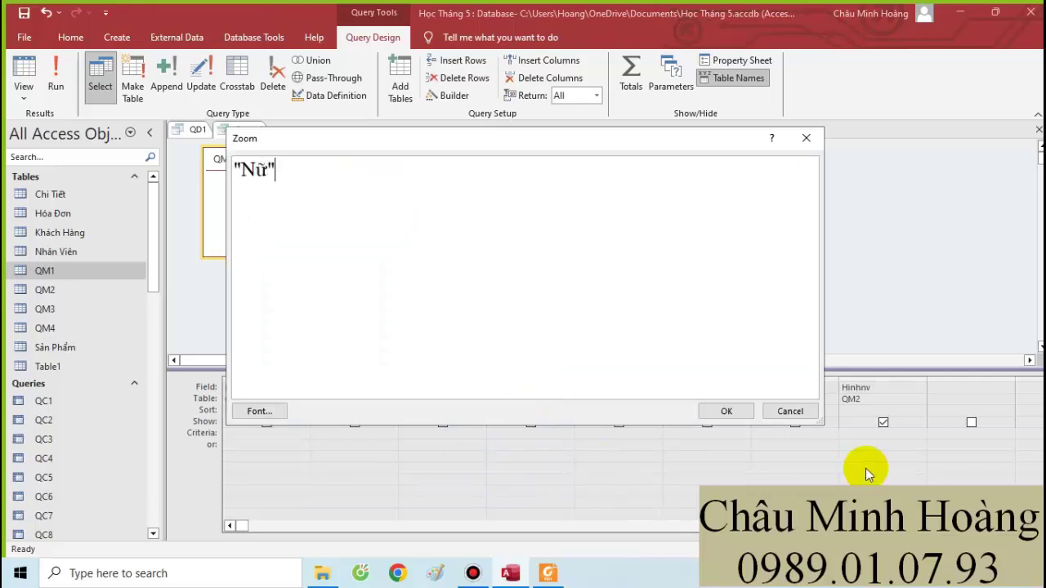
pyautogui.click(727, 411)
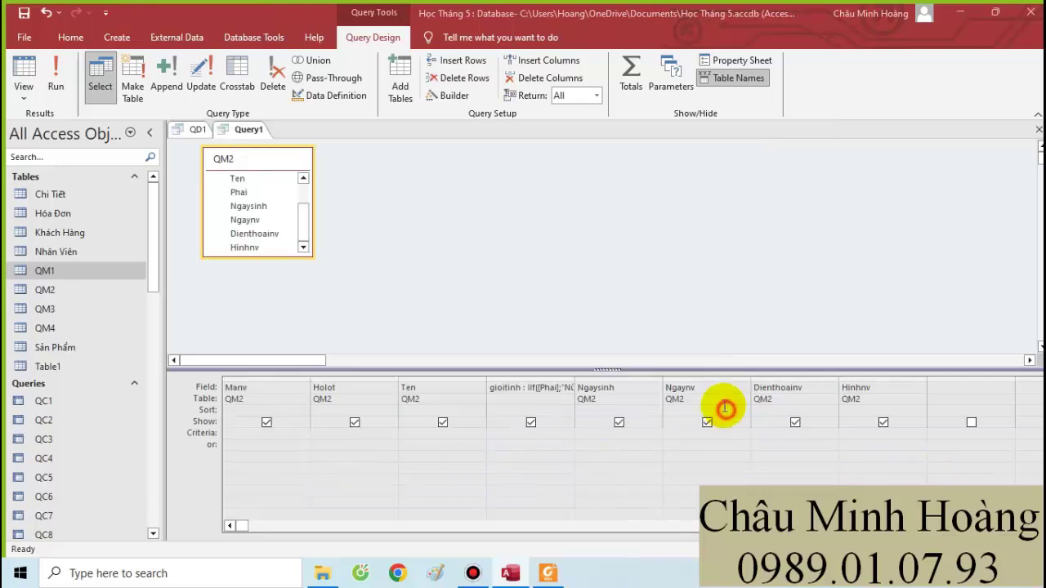
pyautogui.doubleClick(575, 382)
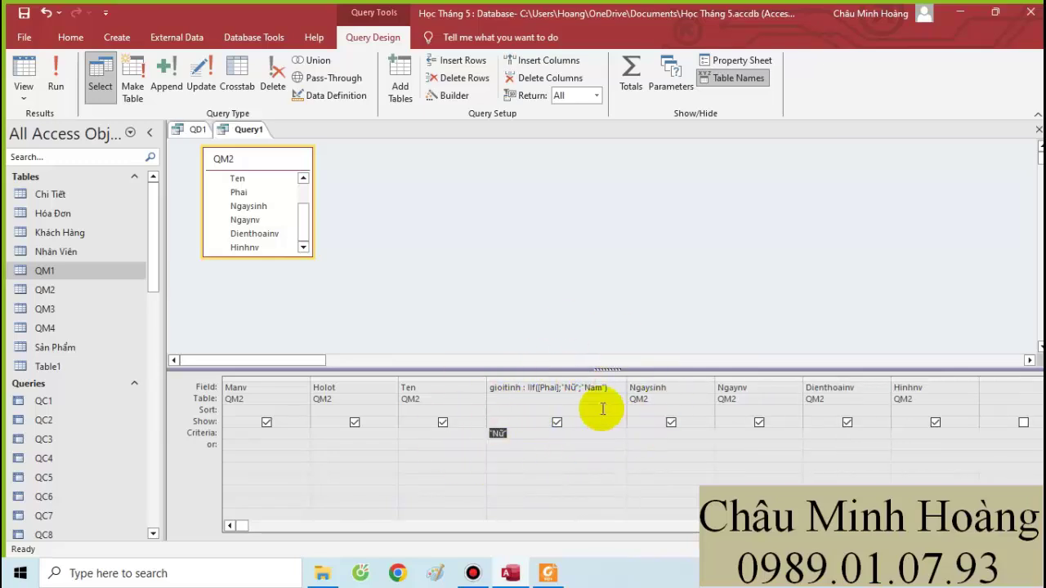
pyautogui.click(55, 82)
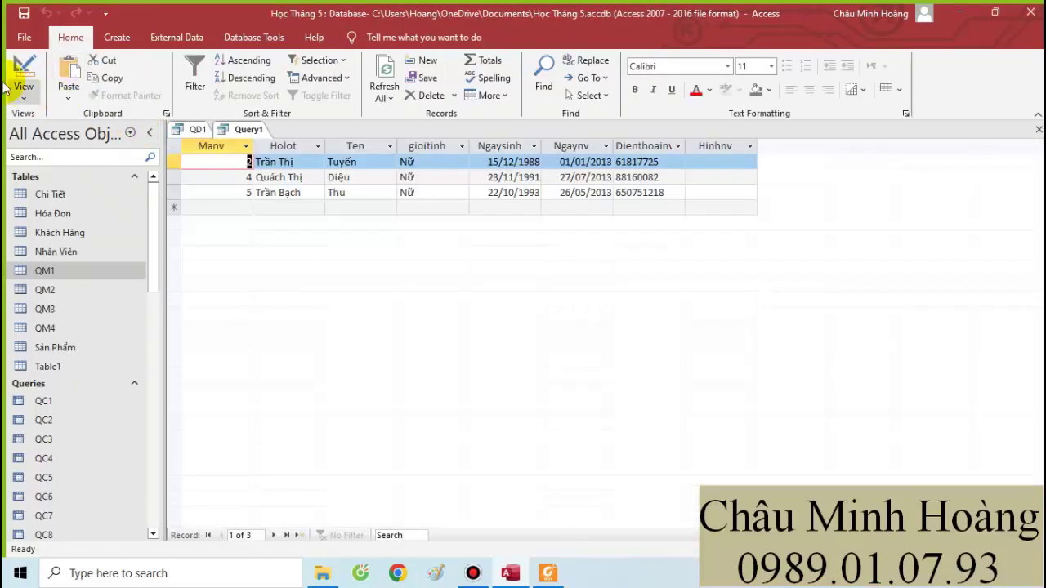
pyautogui.click(19, 67)
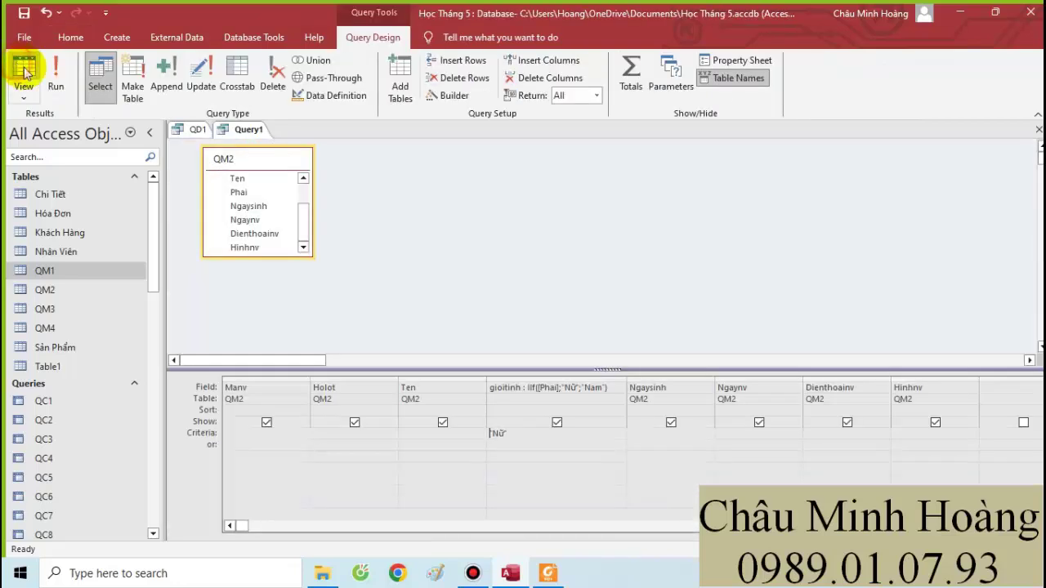
# Set the Ngaysinh criterion to (2024-year([Ngaysinh]))>32 using the Zoom editor.
pyautogui.click(641, 434)
pyautogui.rightClick(641, 434)
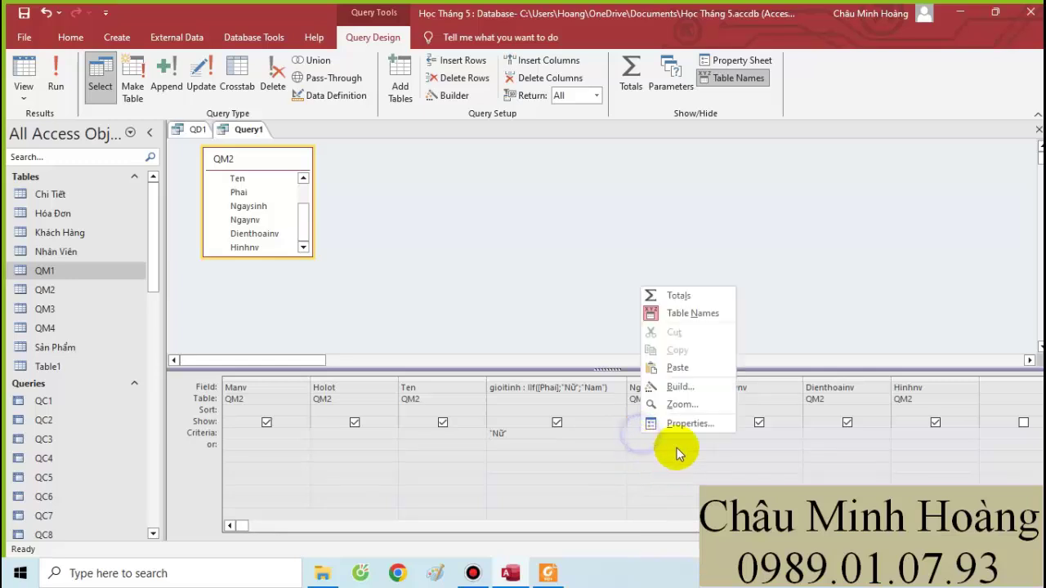
pyautogui.click(678, 411)
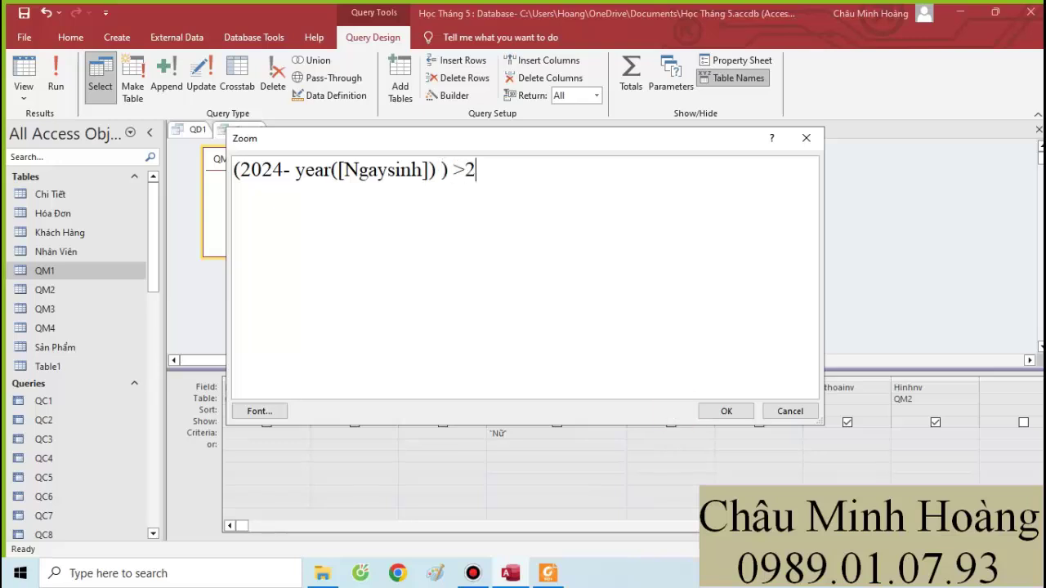
pyautogui.moveTo(497, 180); pyautogui.dragTo(468, 179)
pyautogui.write('32')
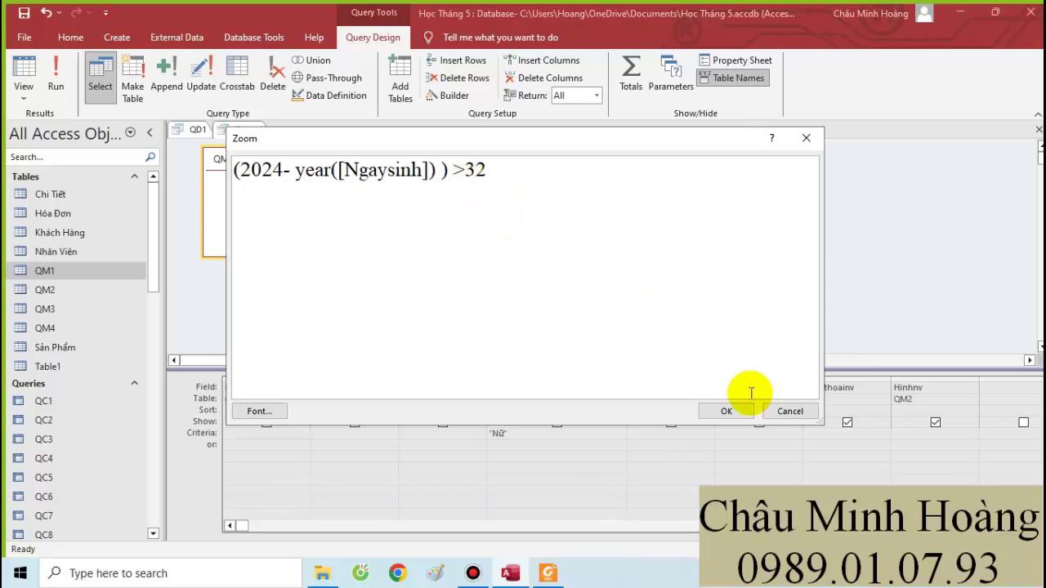
pyautogui.click(734, 408)
# Preview the records that match both criteria, and open table QM2 briefly to compare them with its full contents.
pyautogui.click(59, 72)
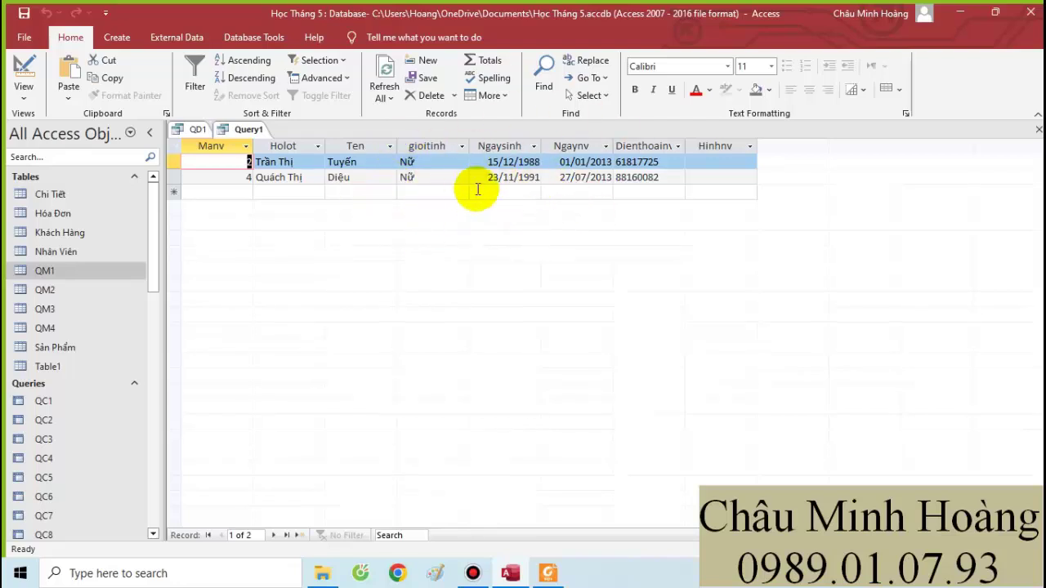
pyautogui.doubleClick(58, 294)
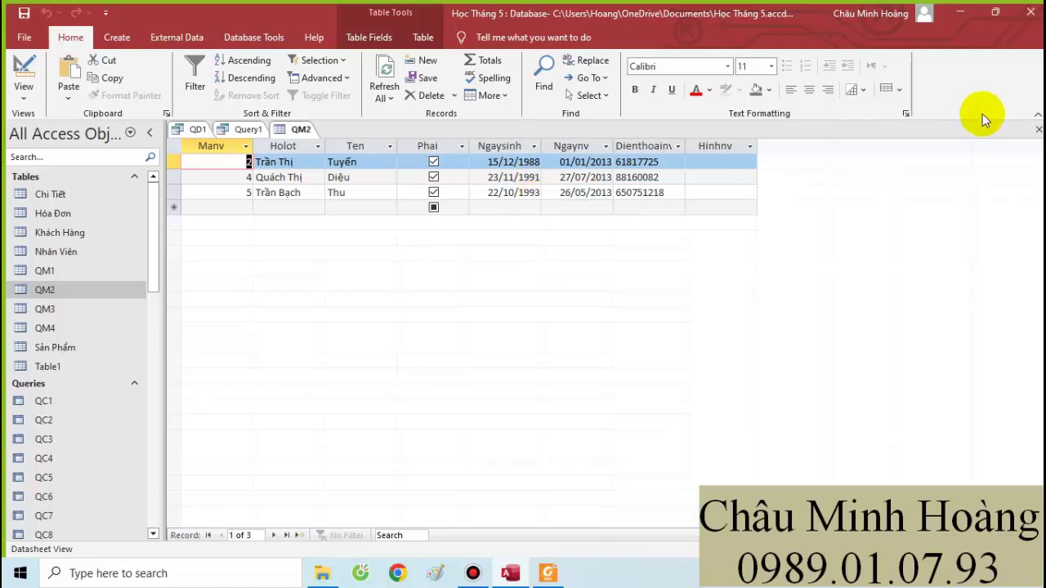
pyautogui.click(1038, 129)
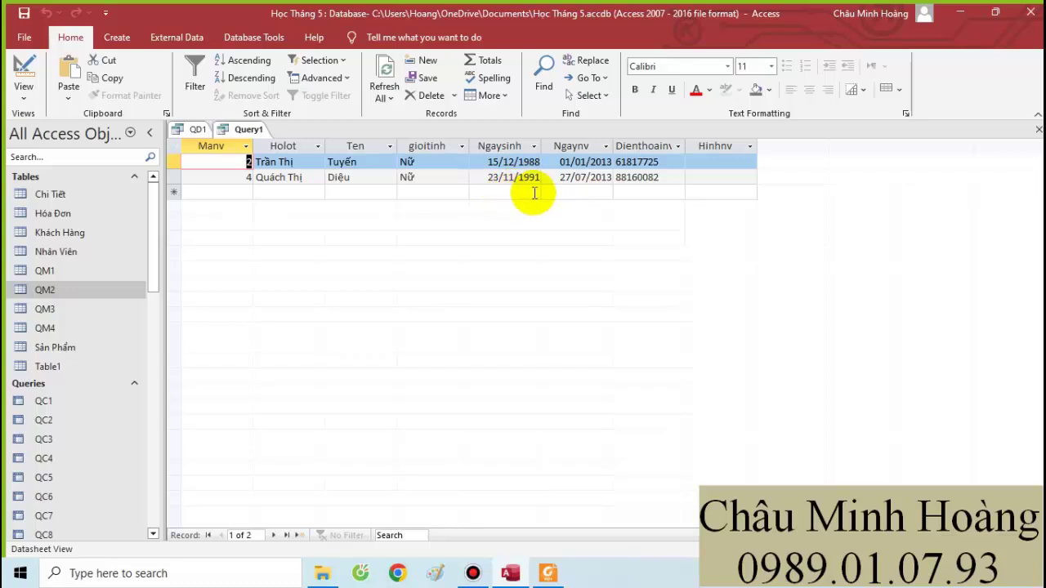
# Return to the query design, widen the Ngaysinh column to fit its criterion, and review the expression in the Zoom editor.
pyautogui.click(23, 74)
pyautogui.rightClick(693, 434)
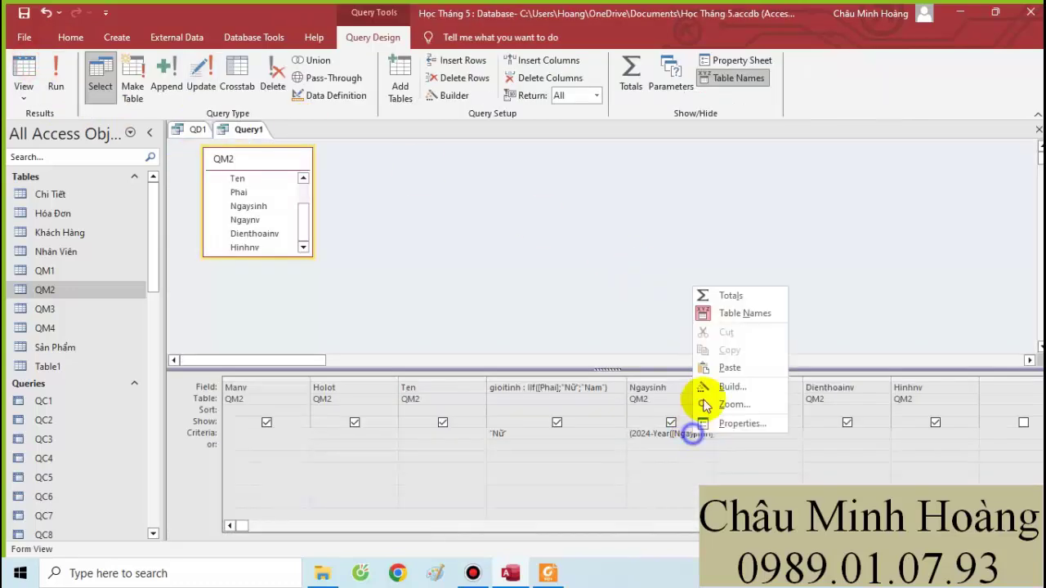
pyautogui.click(659, 369)
pyautogui.moveTo(713, 377); pyautogui.dragTo(738, 379)
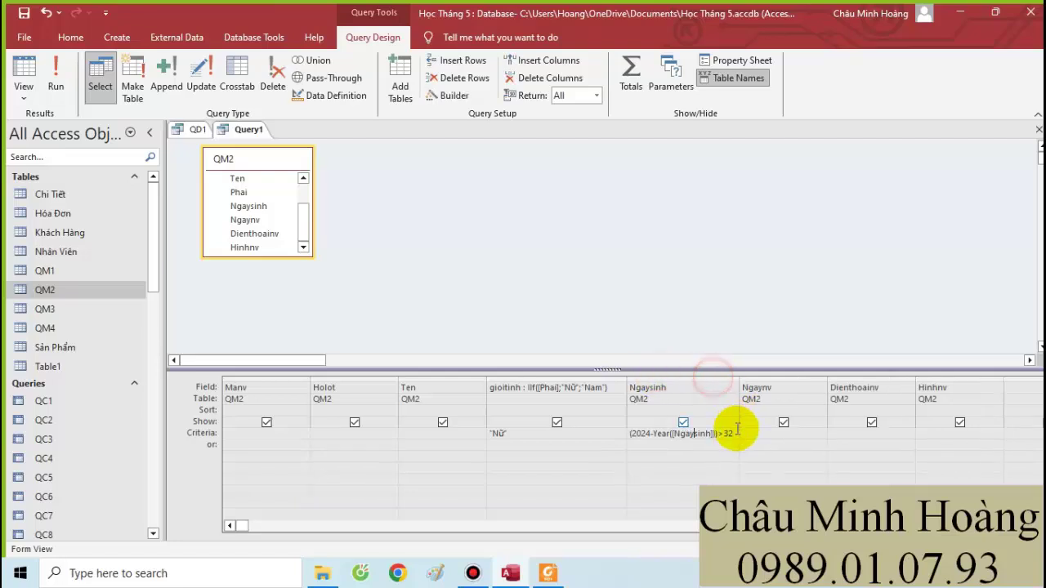
pyautogui.rightClick(735, 433)
pyautogui.click(777, 401)
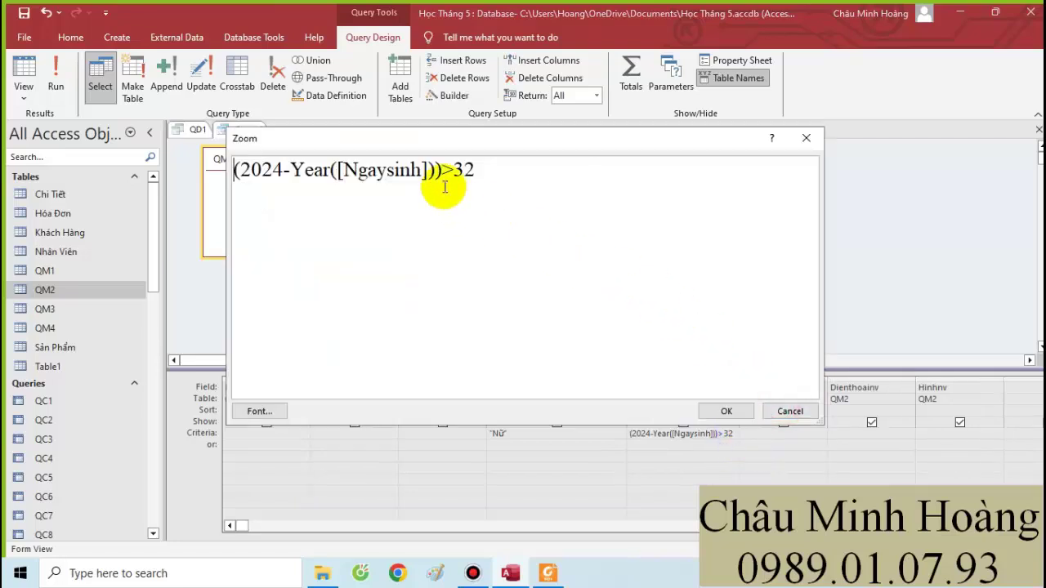
pyautogui.moveTo(452, 152); pyautogui.dragTo(652, 153)
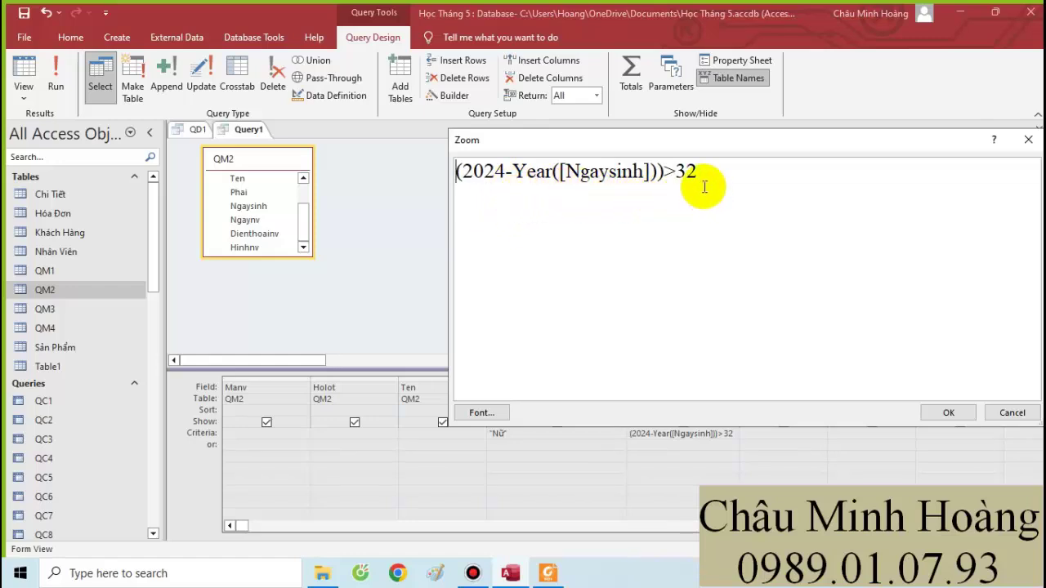
pyautogui.click(1026, 138)
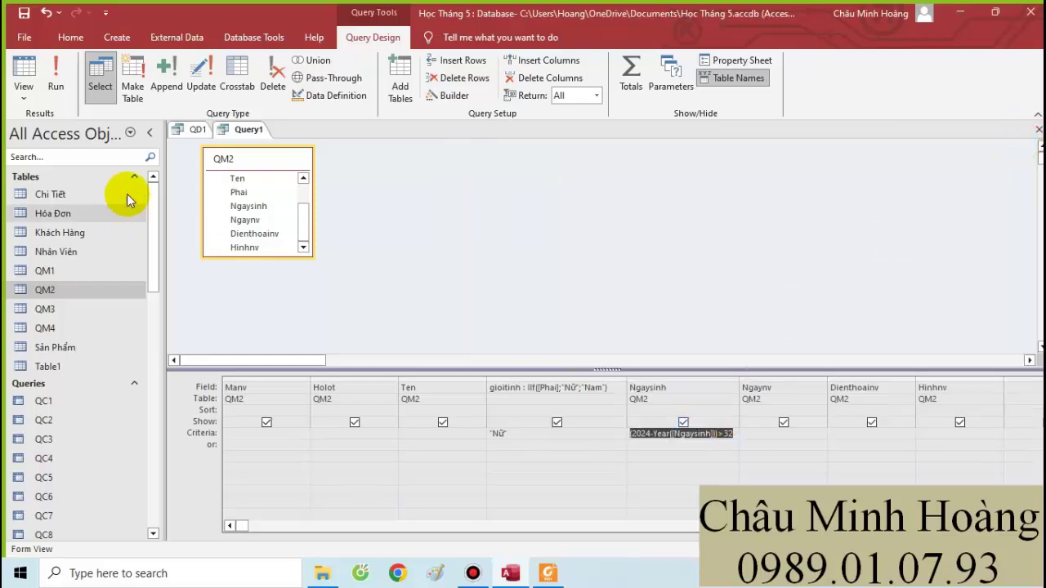
# Convert the query to a delete query, run it on QM2, and open table QM2 briefly to check the remaining records.
pyautogui.click(279, 92)
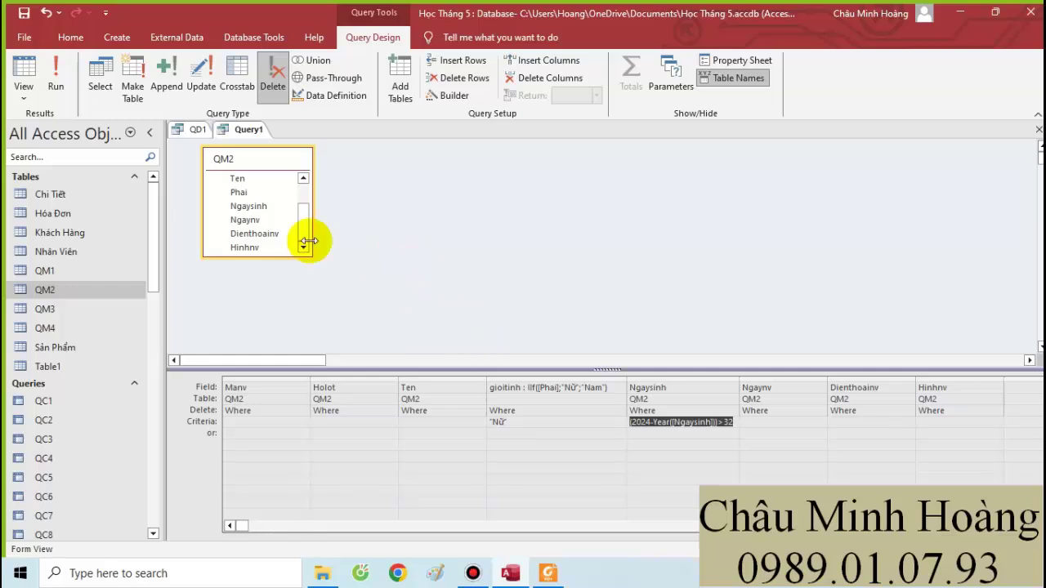
pyautogui.click(55, 78)
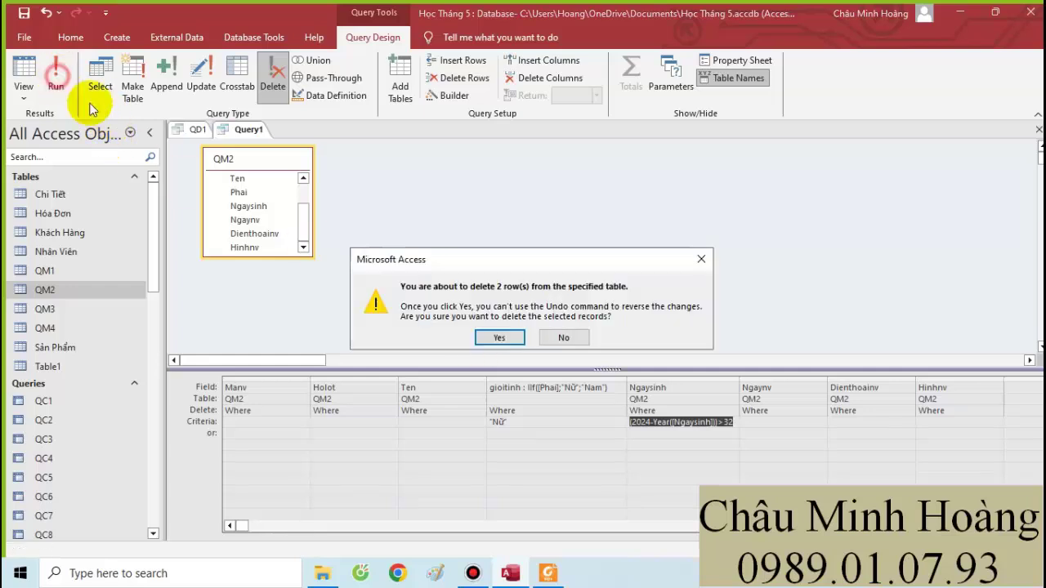
pyautogui.click(499, 338)
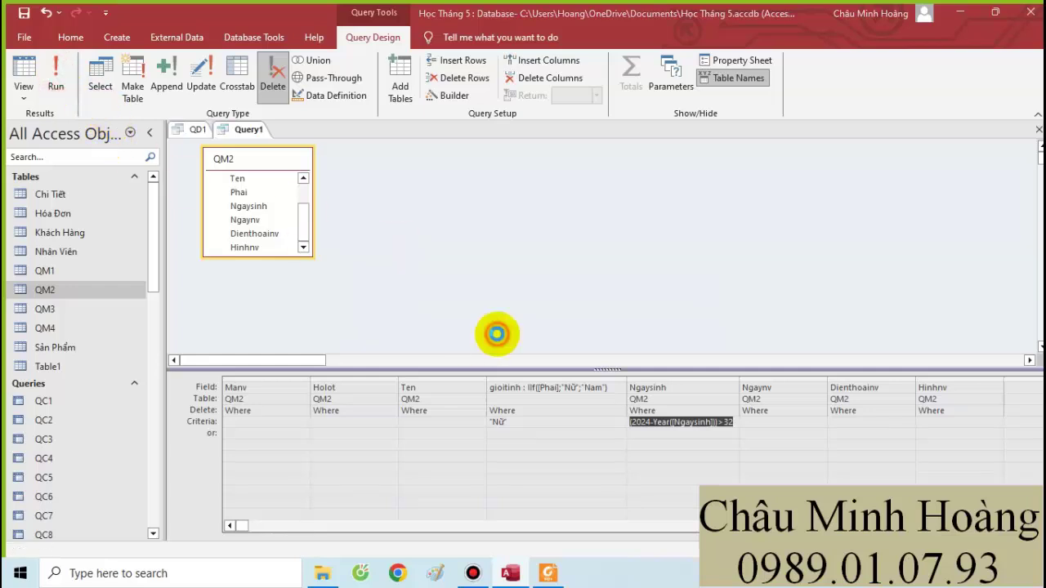
pyautogui.doubleClick(48, 291)
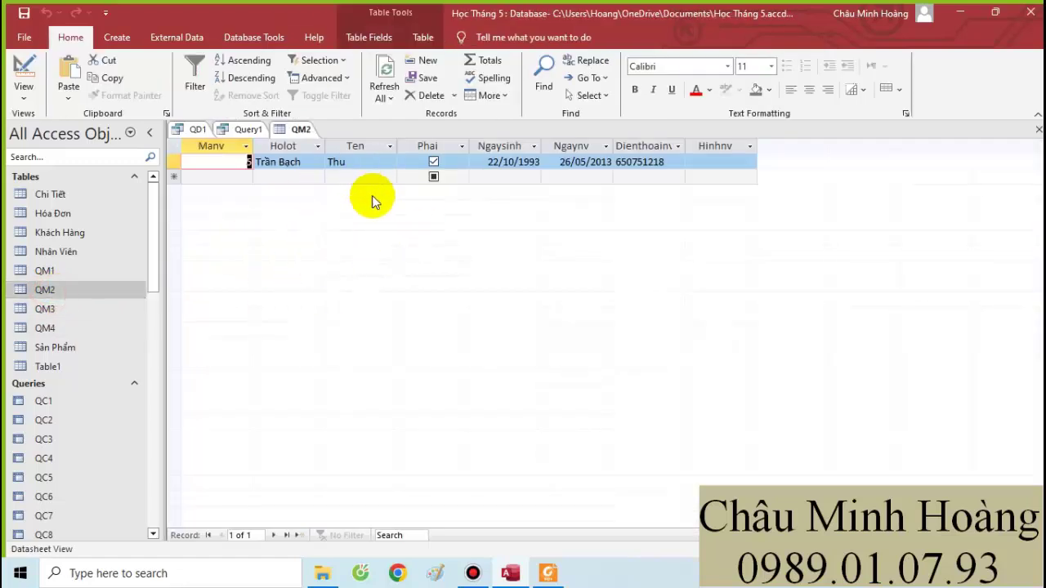
pyautogui.click(1038, 129)
# Save the delete query as QD2.
pyautogui.hotkey('ctrl', 's')
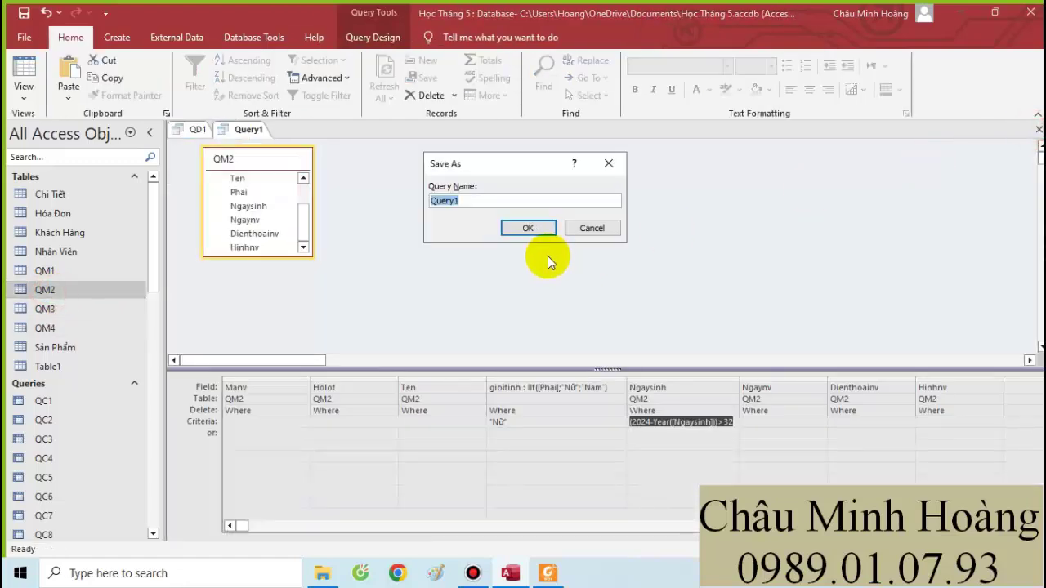
pyautogui.write('QD2')
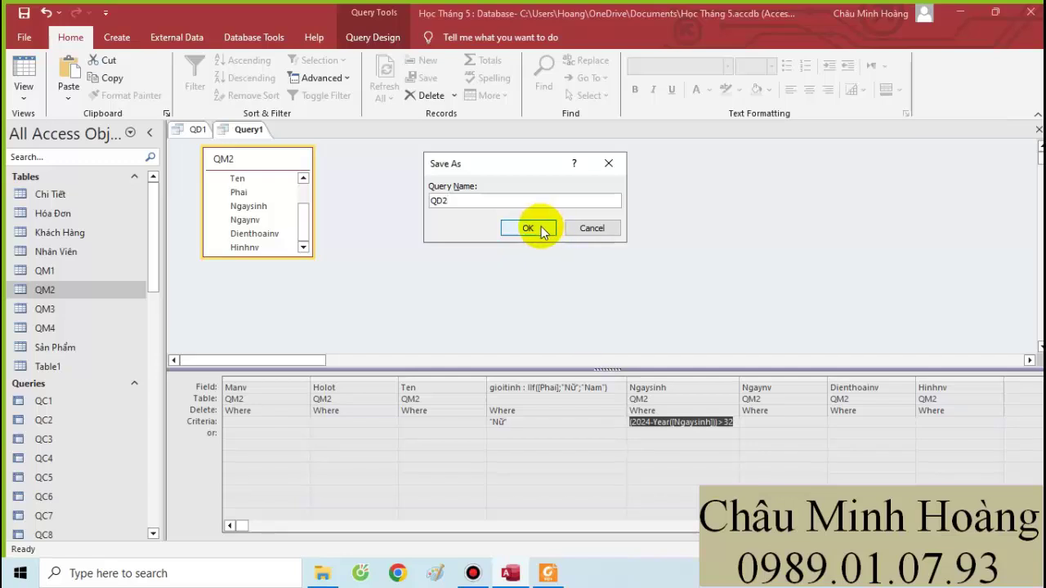
pyautogui.click(528, 229)
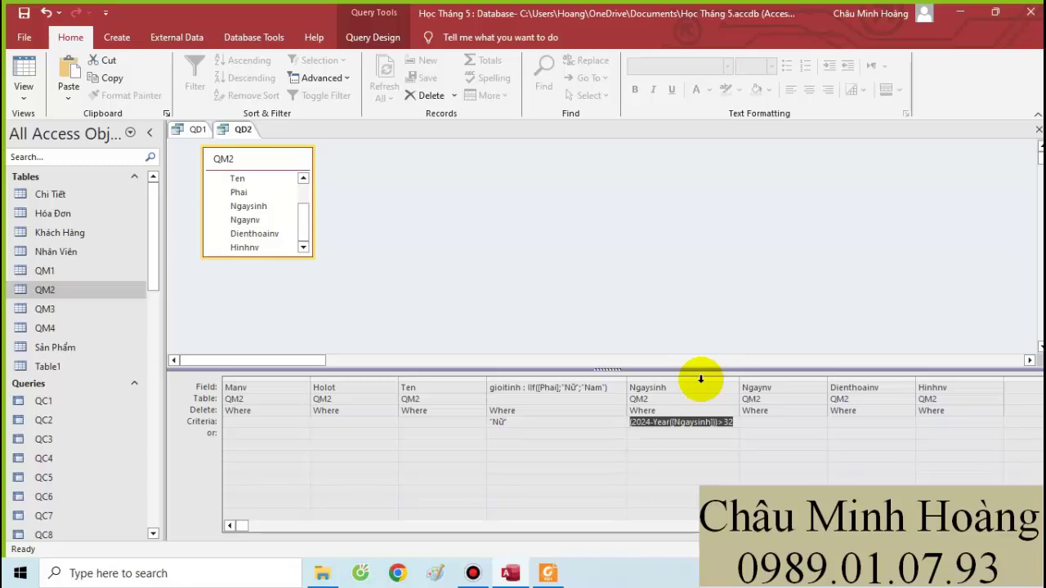
pyautogui.click(471, 572)
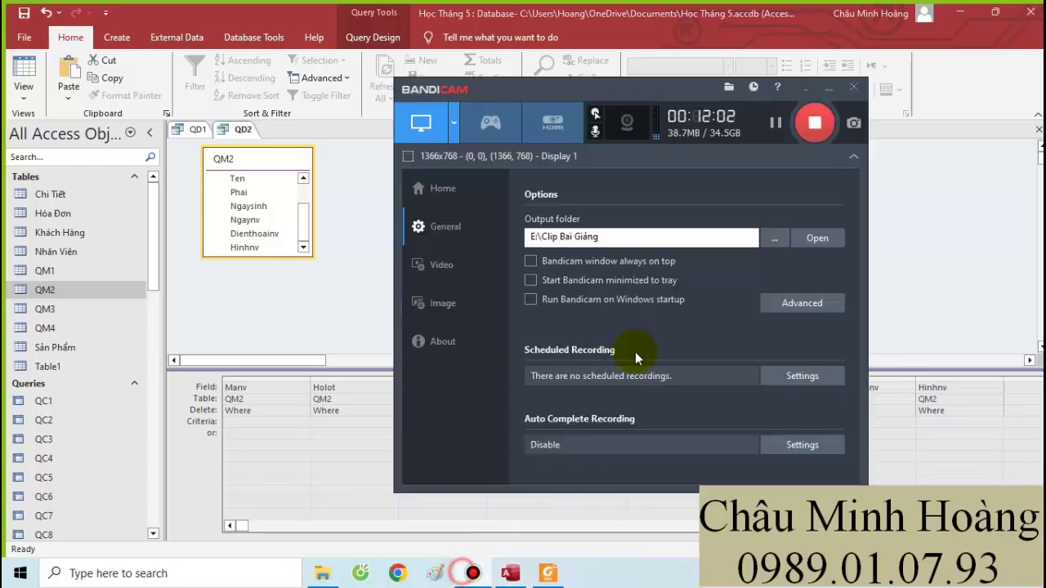
pyautogui.click(775, 125)
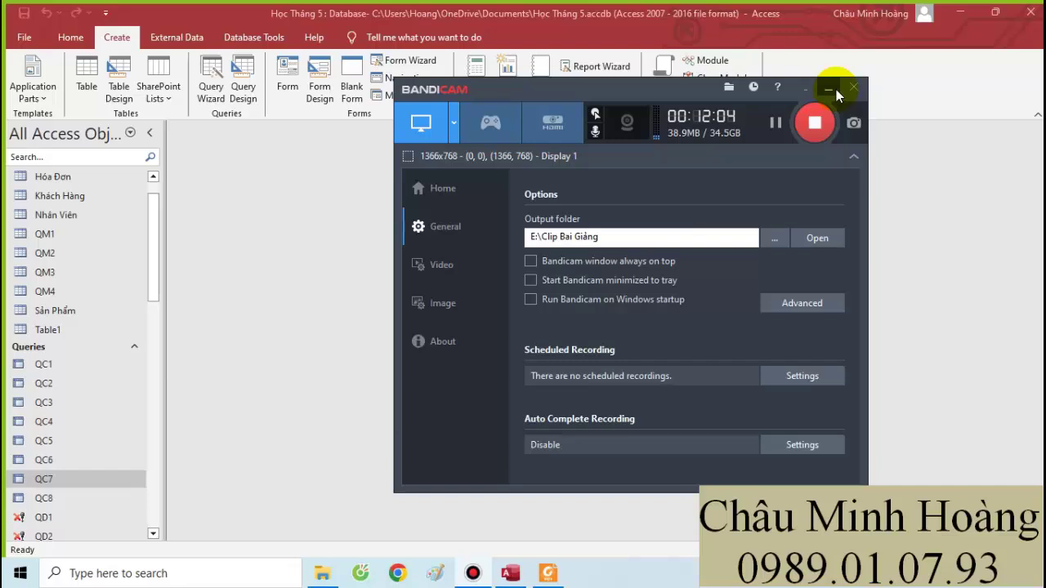
pyautogui.click(833, 88)
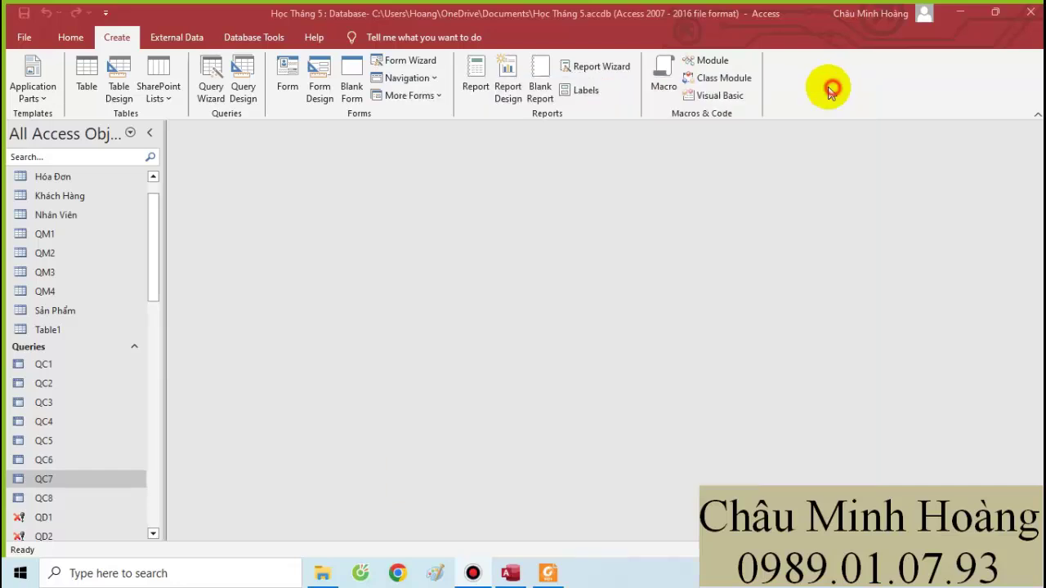
# Switch to the exercise PDF in Foxit and underline the "viên" unit condition and the Sanpham source table in exercise QA1.
pyautogui.click(546, 573)
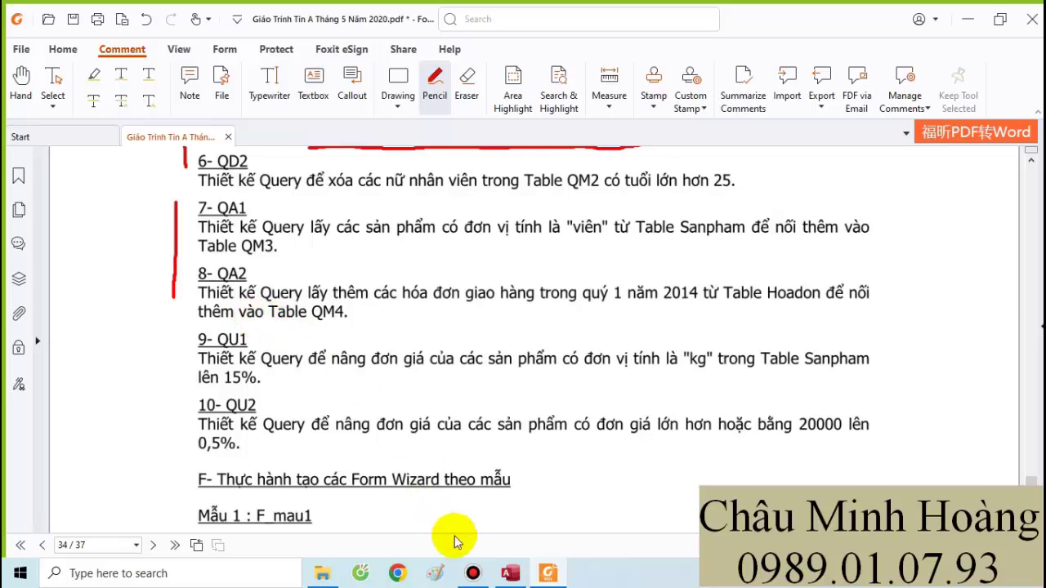
pyautogui.moveTo(502, 564)
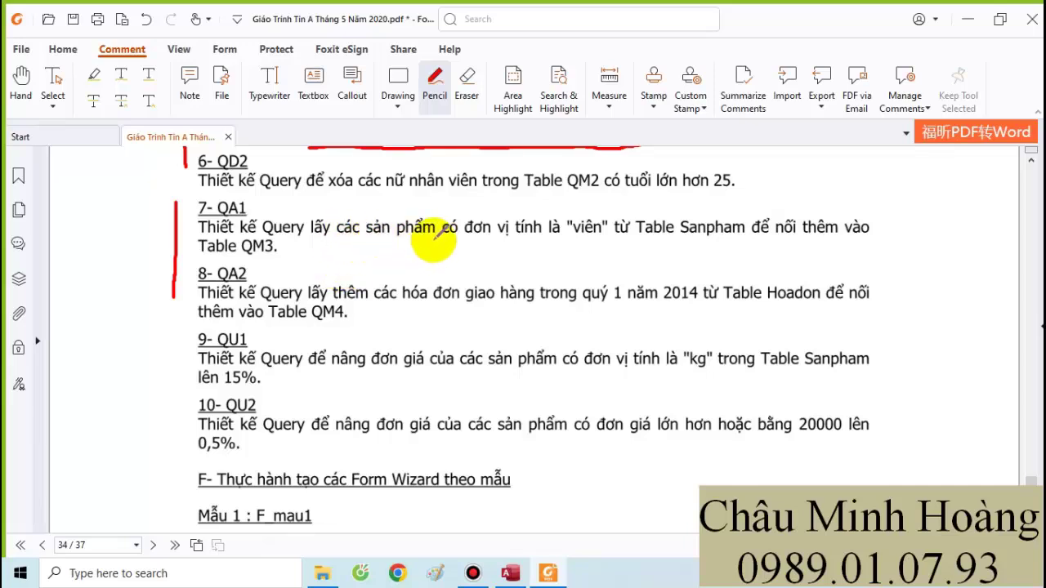
pyautogui.moveTo(319, 243); pyautogui.dragTo(719, 230)
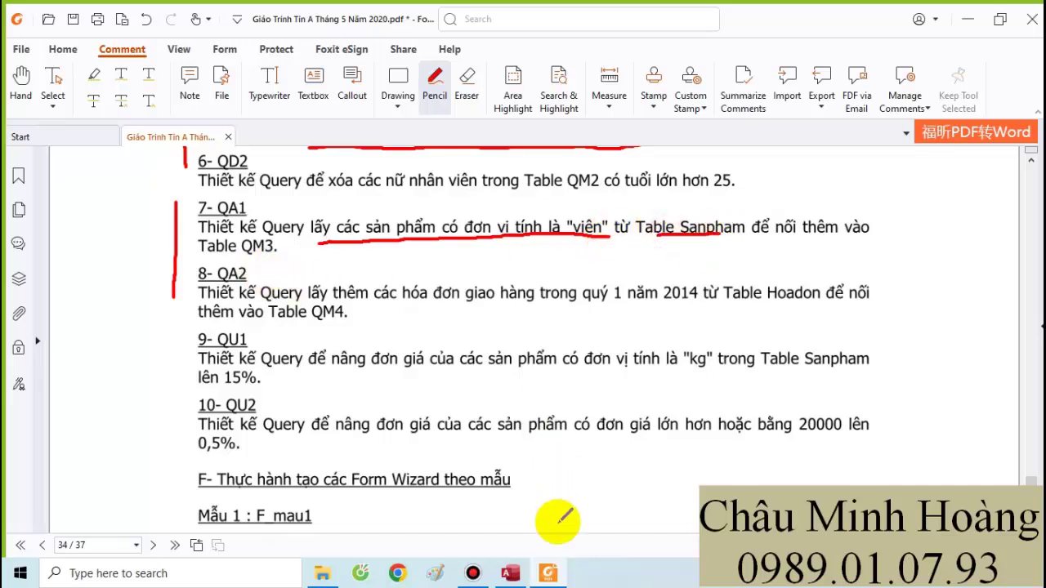
# Switch to Access and create a new query design based on the Sản Phẩm table.
pyautogui.click(510, 573)
pyautogui.click(242, 86)
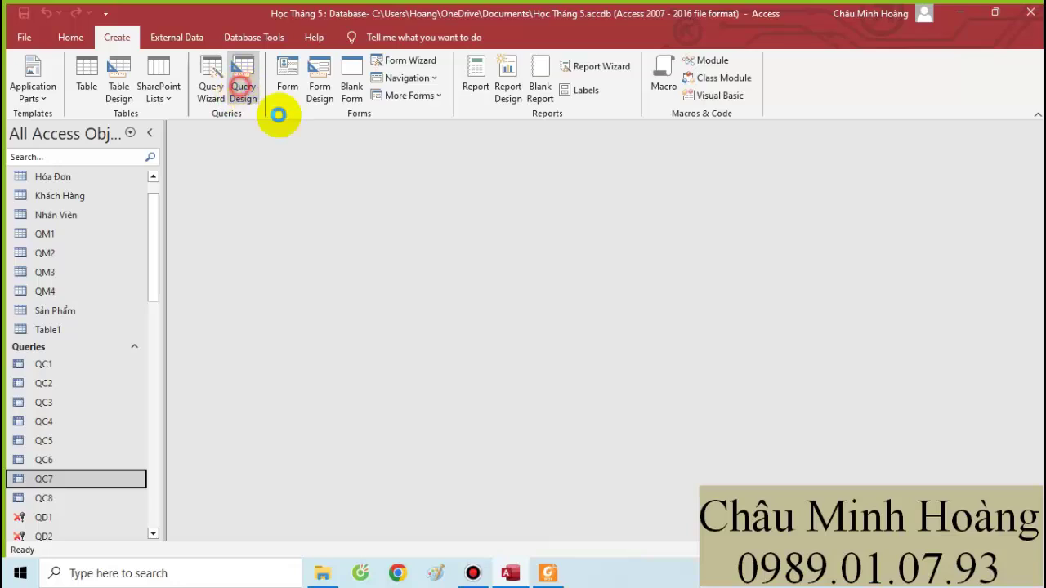
pyautogui.doubleClick(433, 299)
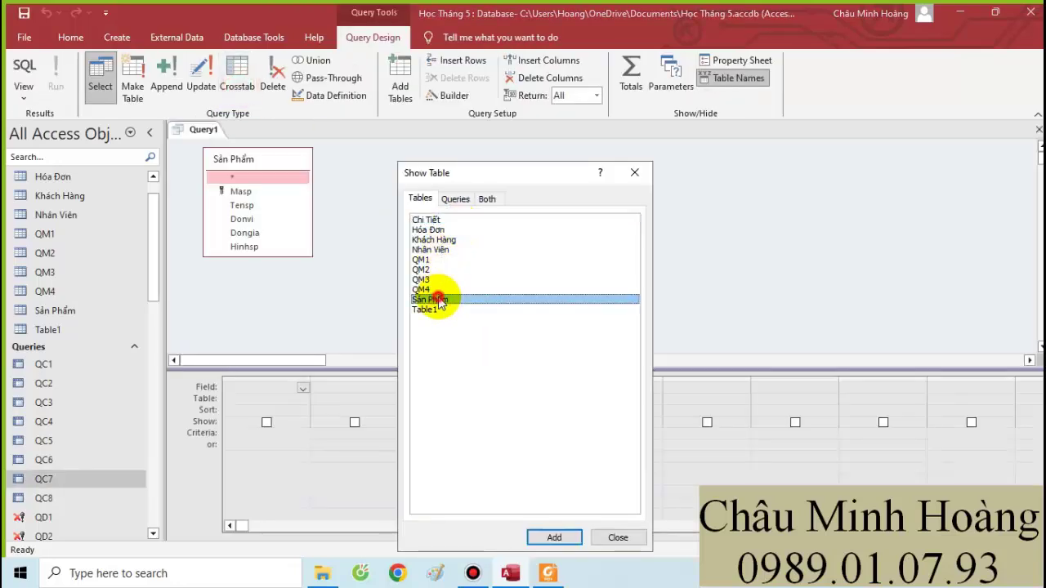
pyautogui.moveTo(500, 185); pyautogui.dragTo(552, 188)
pyautogui.click(683, 174)
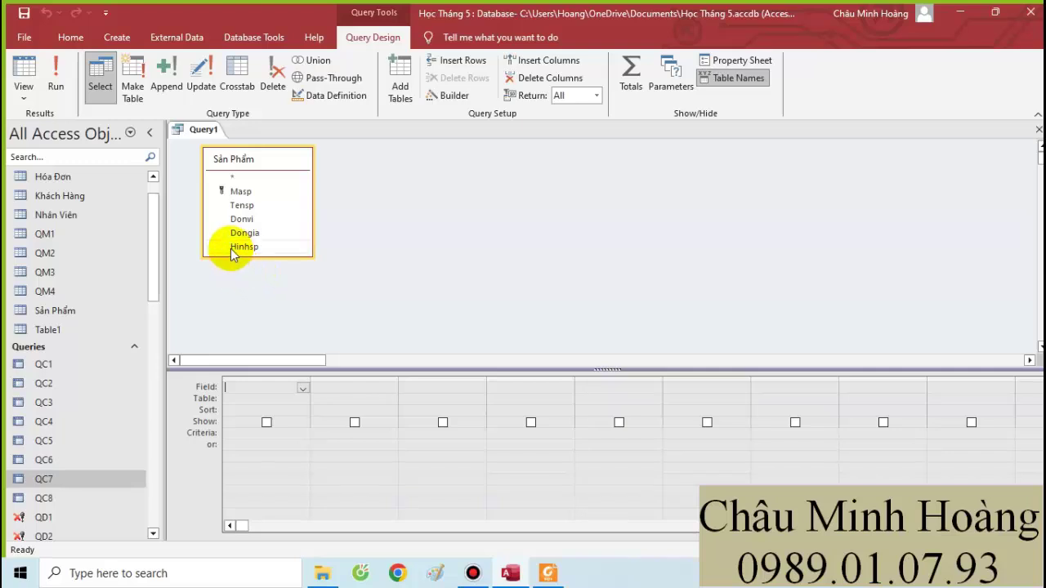
# Open table QM3 to check which fields it contains, and go back to the query design.
pyautogui.click(54, 273)
pyautogui.rightClick(54, 273)
pyautogui.click(104, 286)
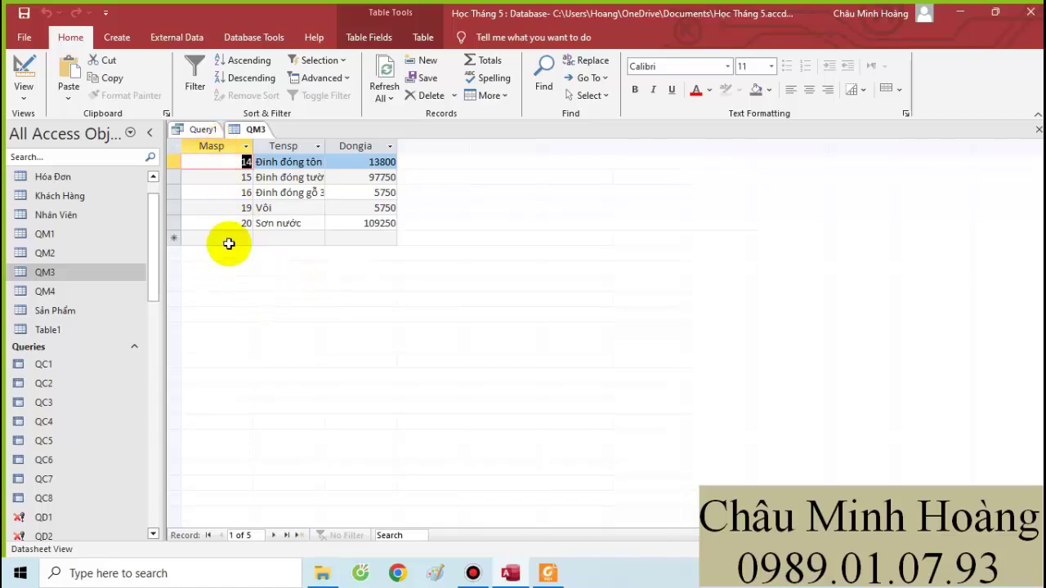
pyautogui.click(196, 129)
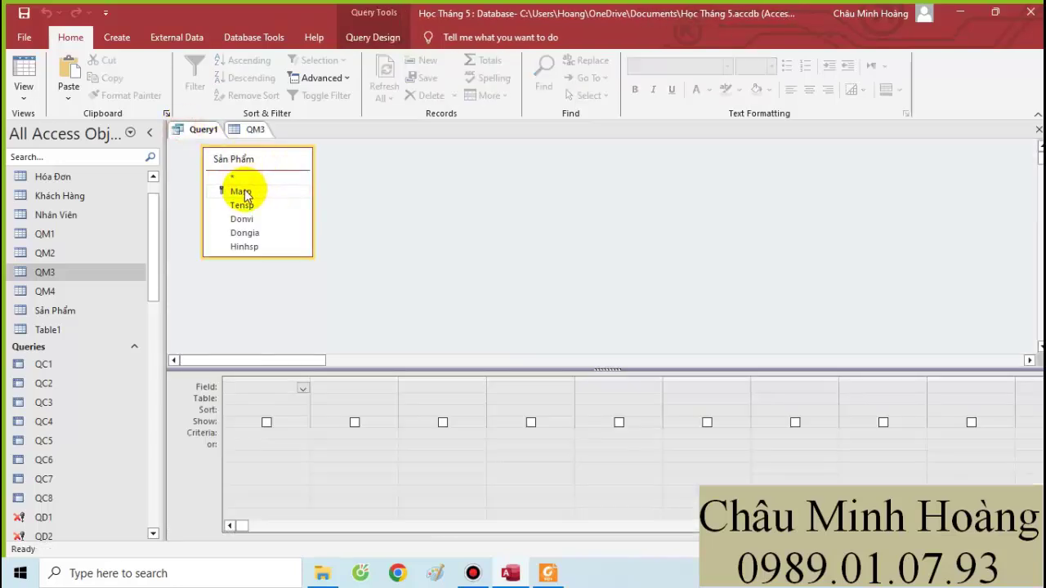
# Add the Masp, Tensp and Dongia fields to the query, compare them with table QM3, and close that table.
pyautogui.doubleClick(245, 193)
pyautogui.doubleClick(252, 205)
pyautogui.click(257, 233)
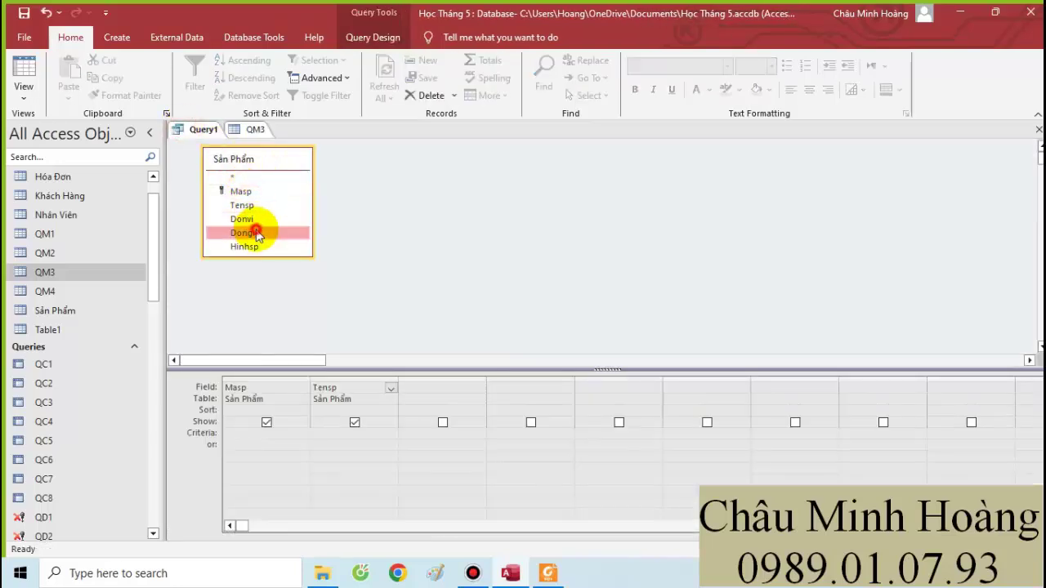
pyautogui.doubleClick(258, 233)
pyautogui.click(249, 131)
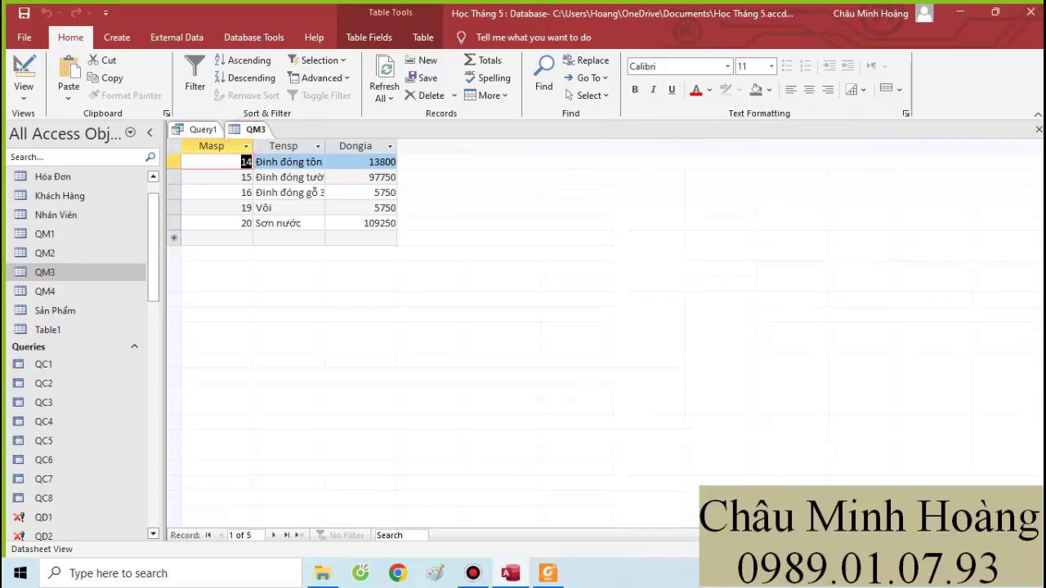
pyautogui.click(1039, 129)
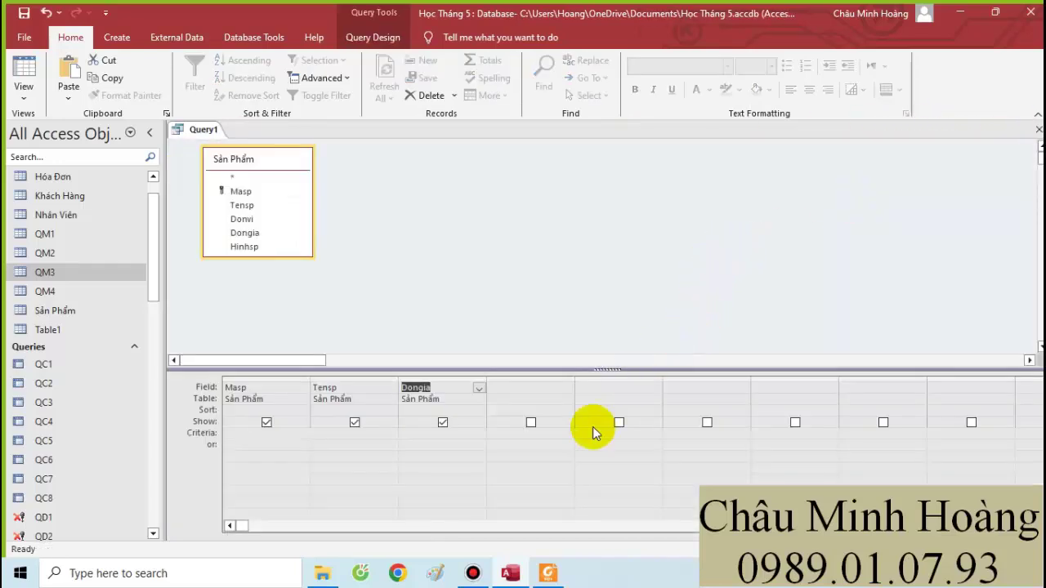
# Recheck the QA1 exercise text in the PDF, and add the Donvi field to the query.
pyautogui.click(550, 573)
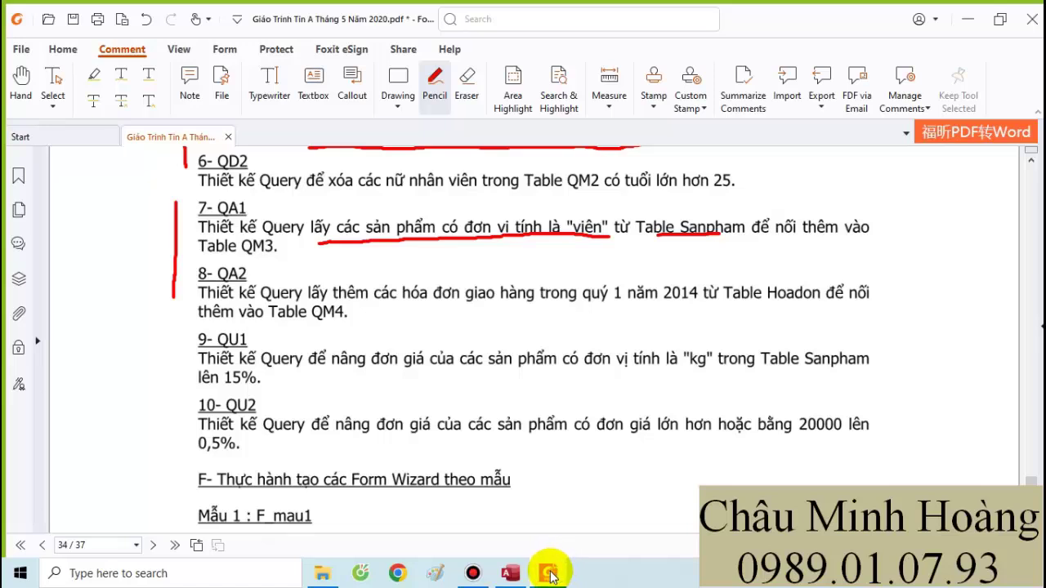
pyautogui.click(550, 573)
pyautogui.click(532, 391)
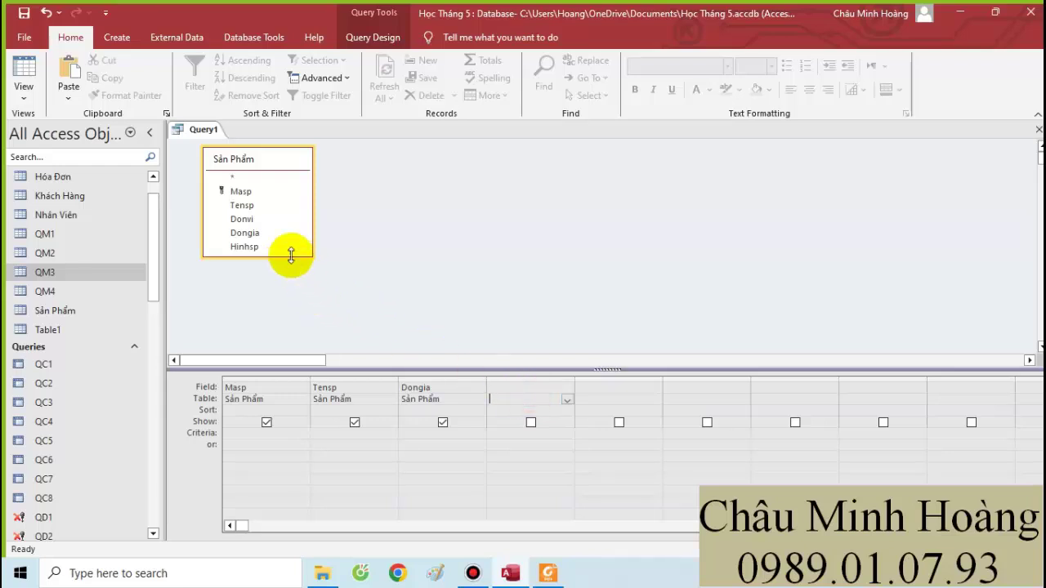
pyautogui.click(252, 219)
pyautogui.doubleClick(252, 220)
# Set the Donvi criterion to "Viên" using the Zoom editor.
pyautogui.rightClick(496, 429)
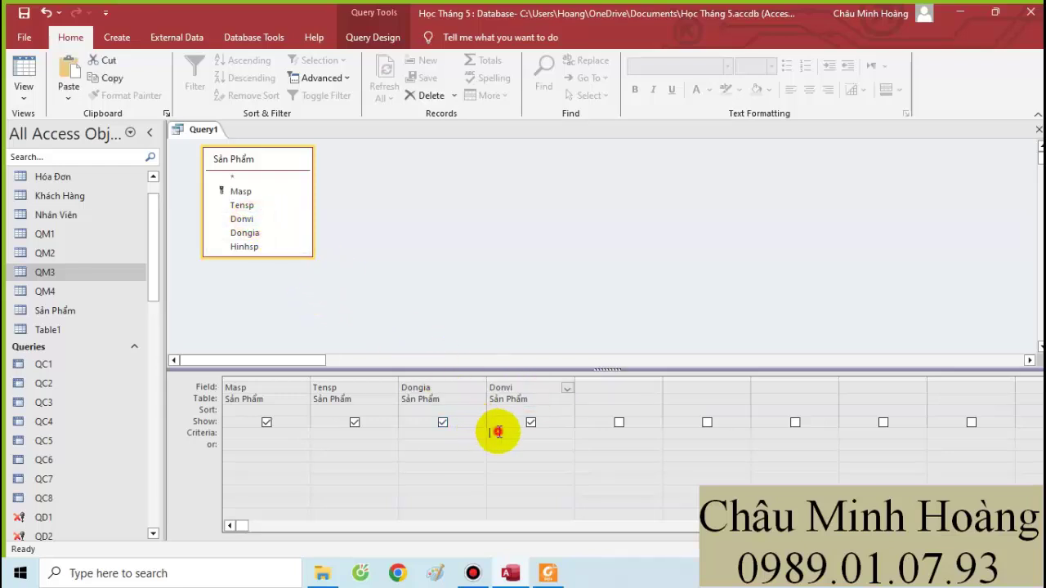
pyautogui.click(540, 402)
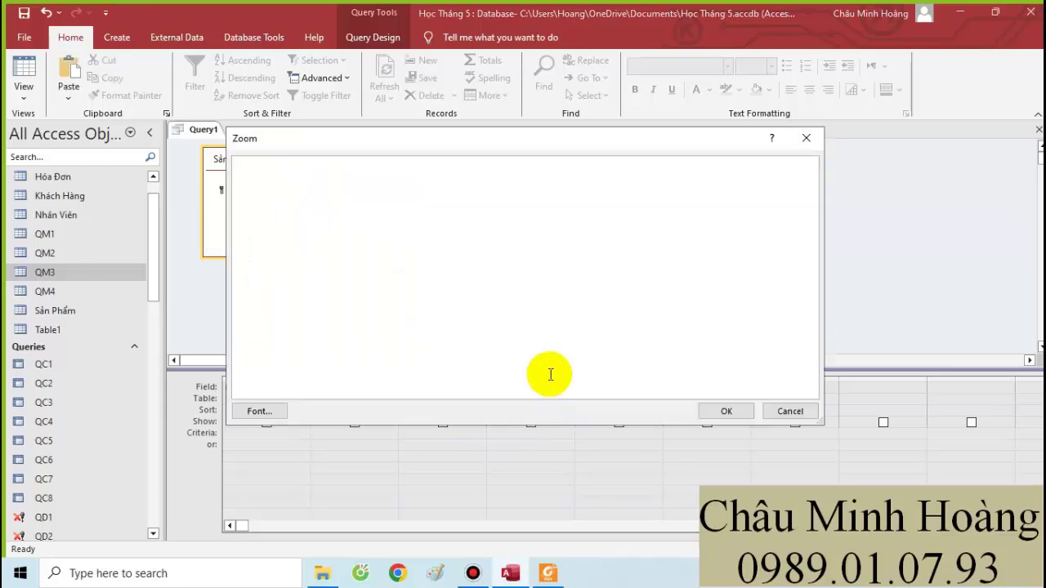
pyautogui.write('"Viên')
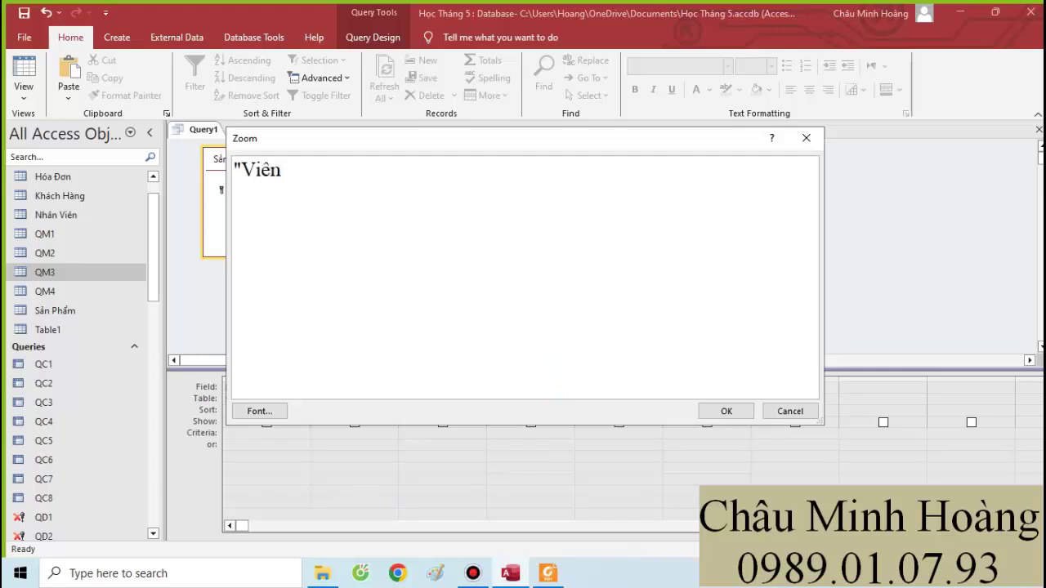
pyautogui.write('"')
pyautogui.click(727, 411)
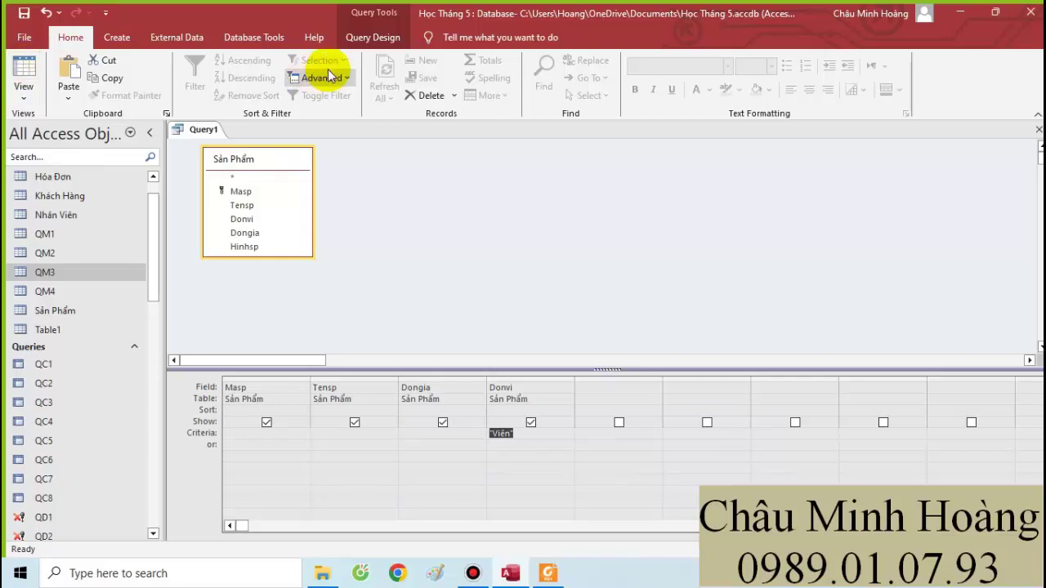
# Run the select query to preview the matching products, return to its design, and hide the Donvi field from the output.
pyautogui.click(365, 47)
pyautogui.click(51, 66)
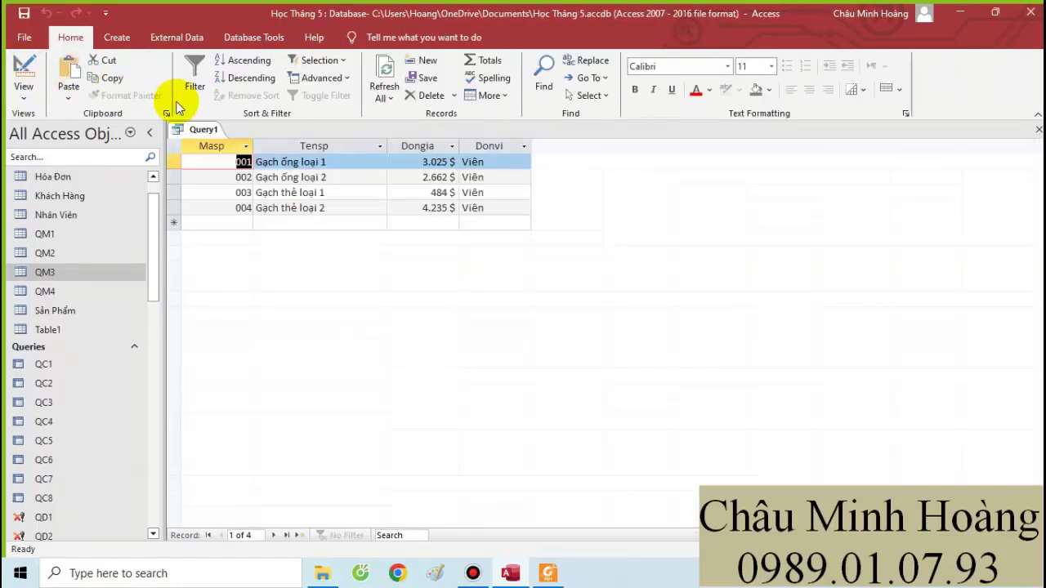
pyautogui.click(27, 82)
pyautogui.click(531, 423)
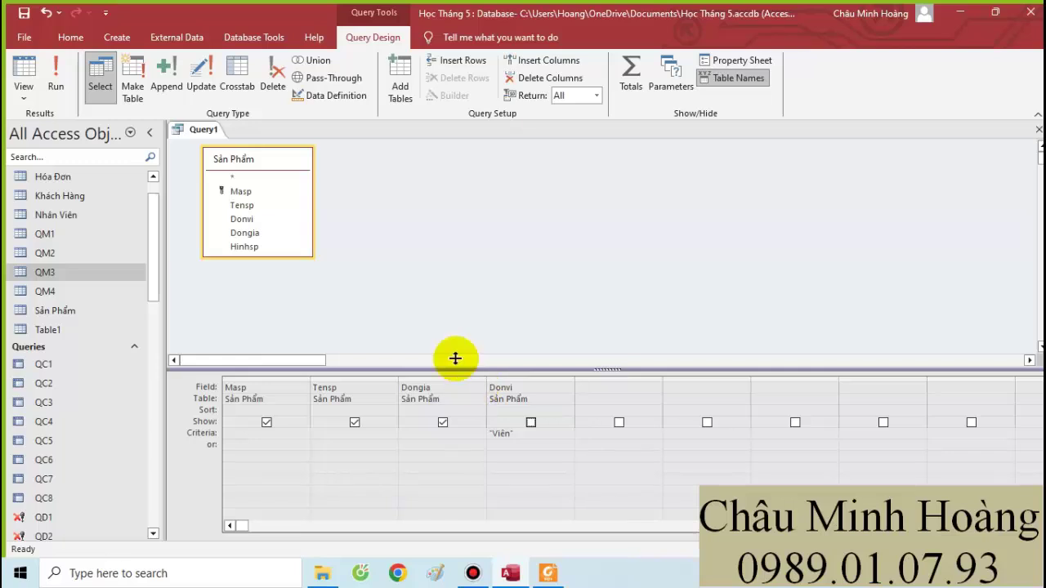
# Convert the select query to an append query targeting table QM3 in the current database, and run it.
pyautogui.click(168, 82)
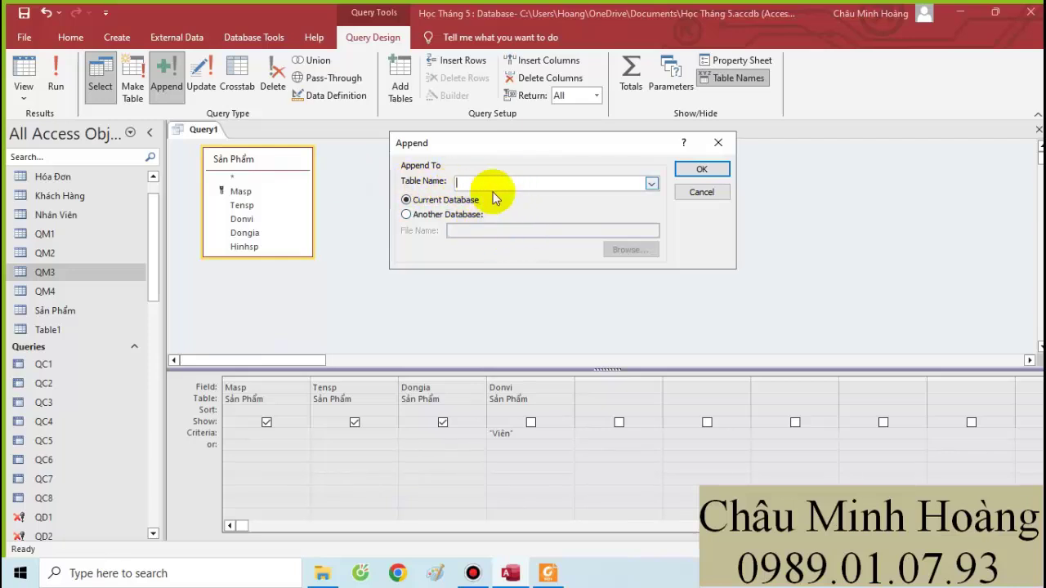
pyautogui.click(532, 185)
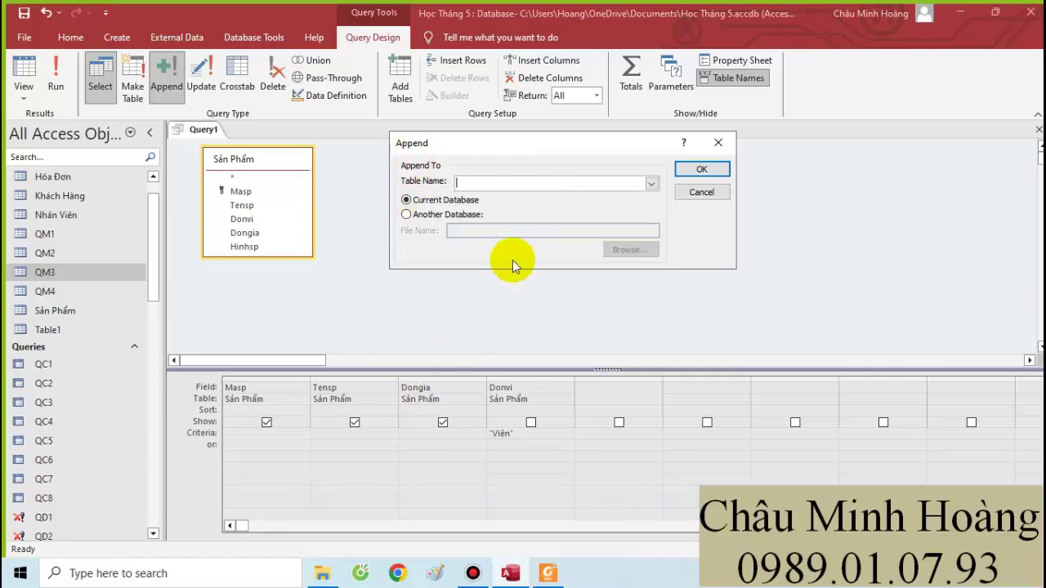
pyautogui.click(651, 184)
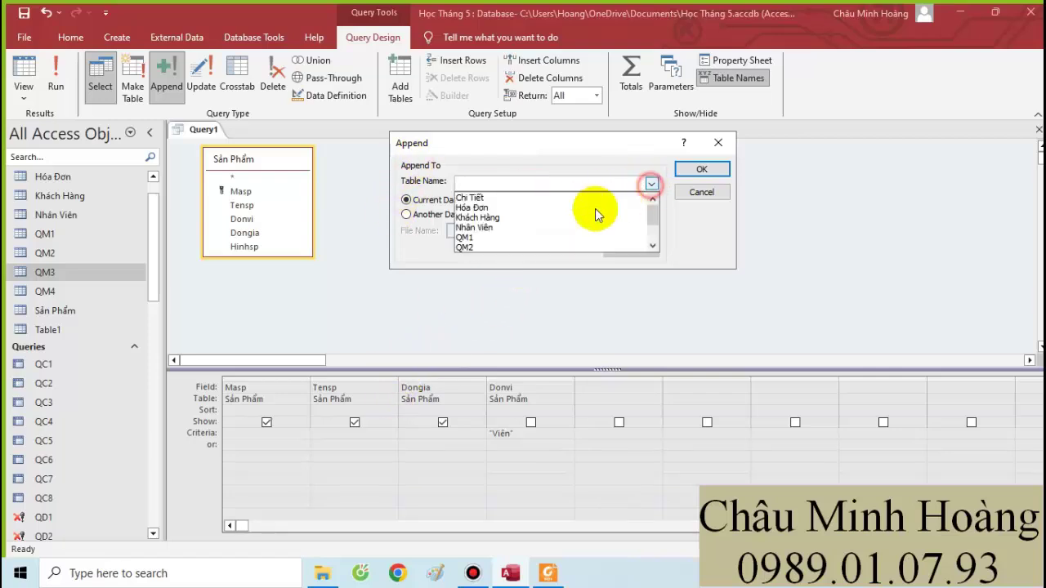
pyautogui.scroll(-1, 488, 238)
pyautogui.click(480, 229)
pyautogui.click(696, 171)
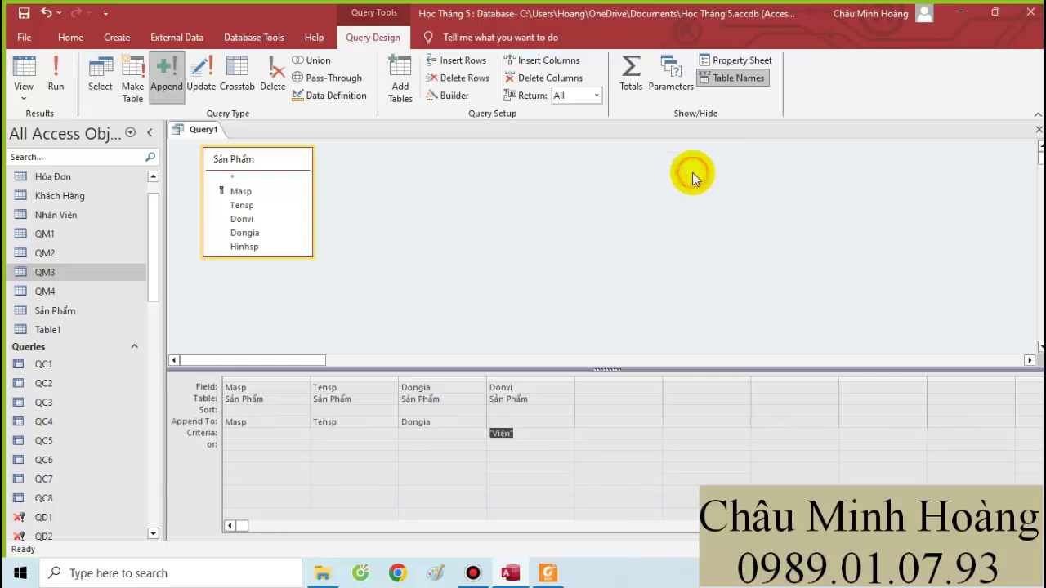
pyautogui.click(59, 67)
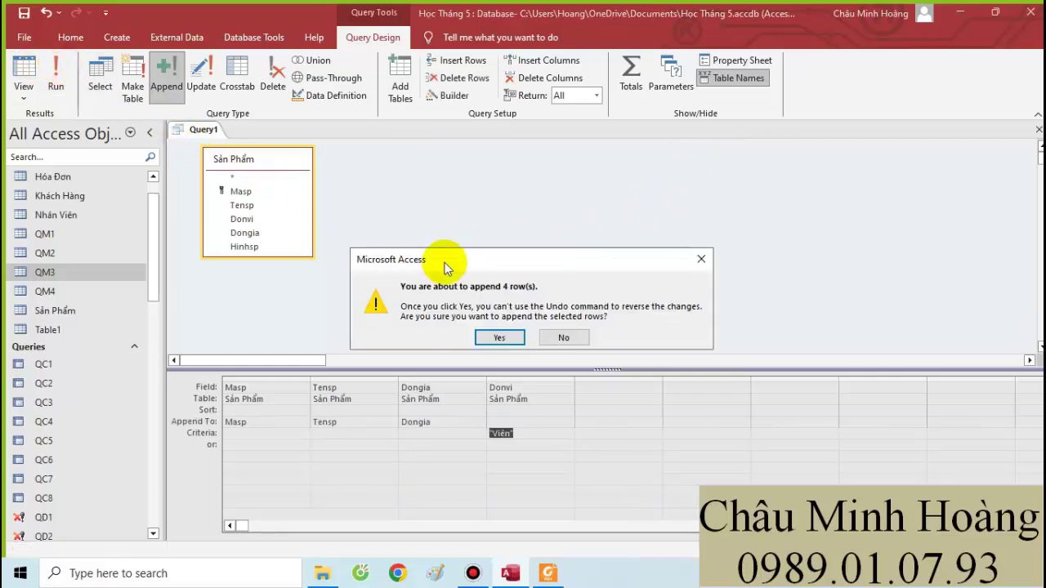
pyautogui.click(499, 337)
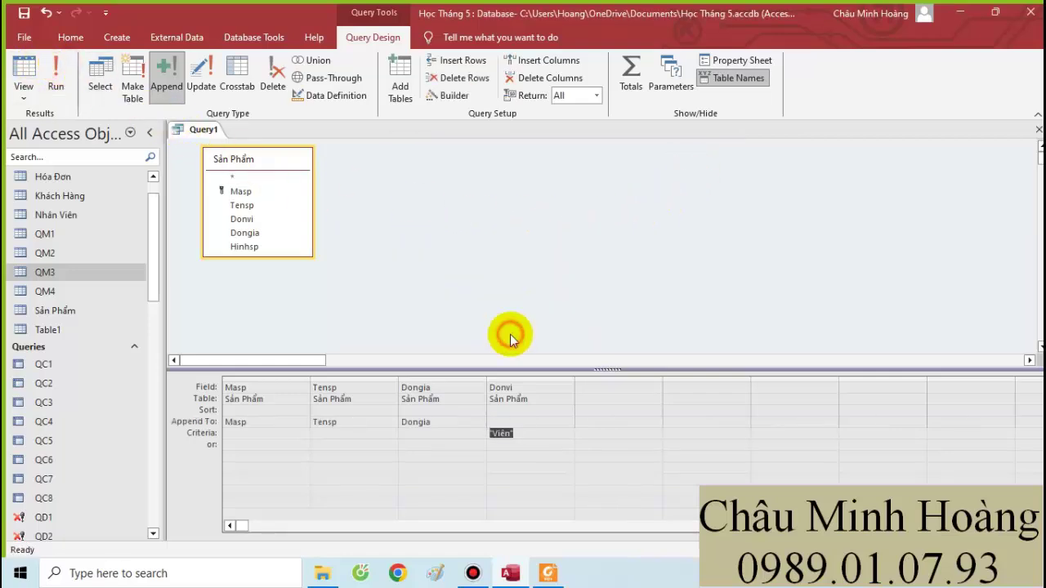
# Check the appended product rows in table QM3, close that table, and save the query as QA1.
pyautogui.doubleClick(63, 274)
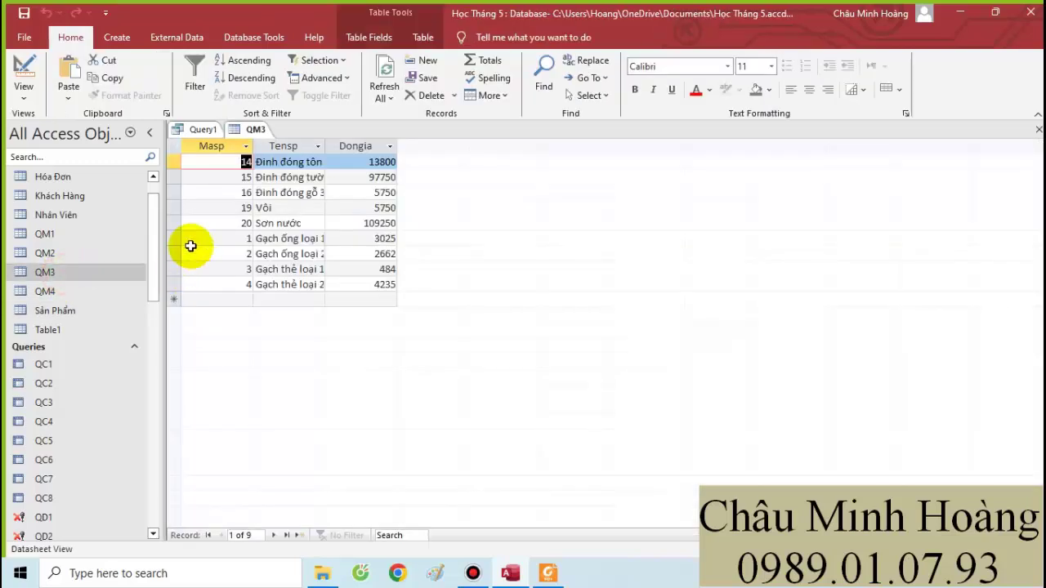
pyautogui.moveTo(173, 238); pyautogui.dragTo(170, 284)
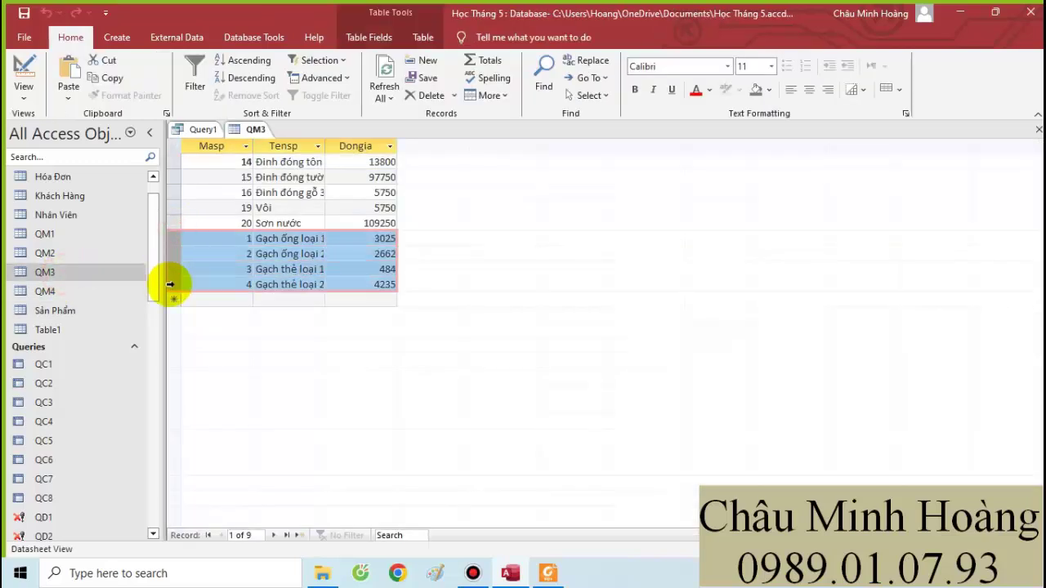
pyautogui.click(1038, 129)
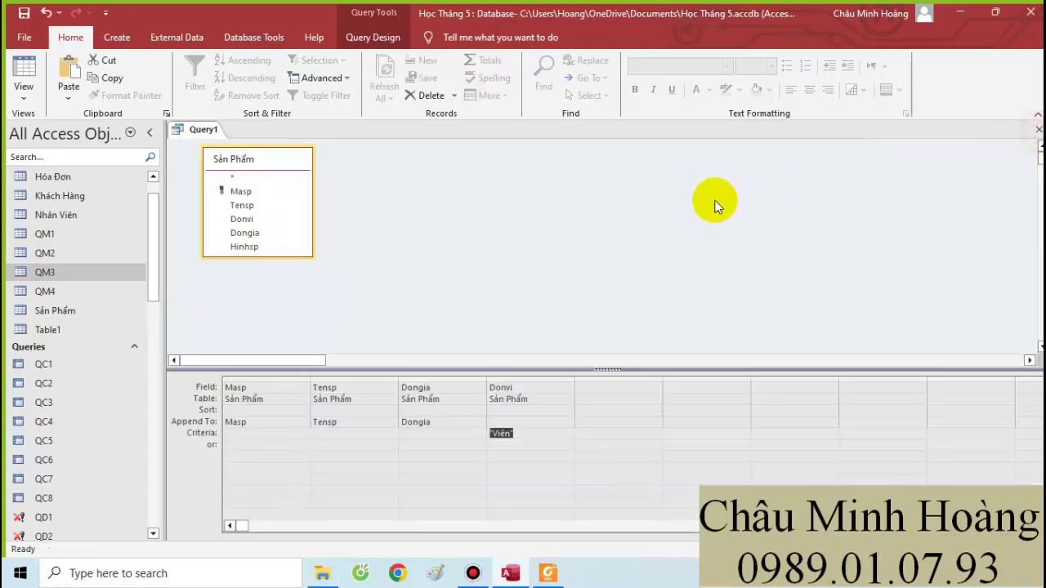
pyautogui.hotkey('ctrl', 's')
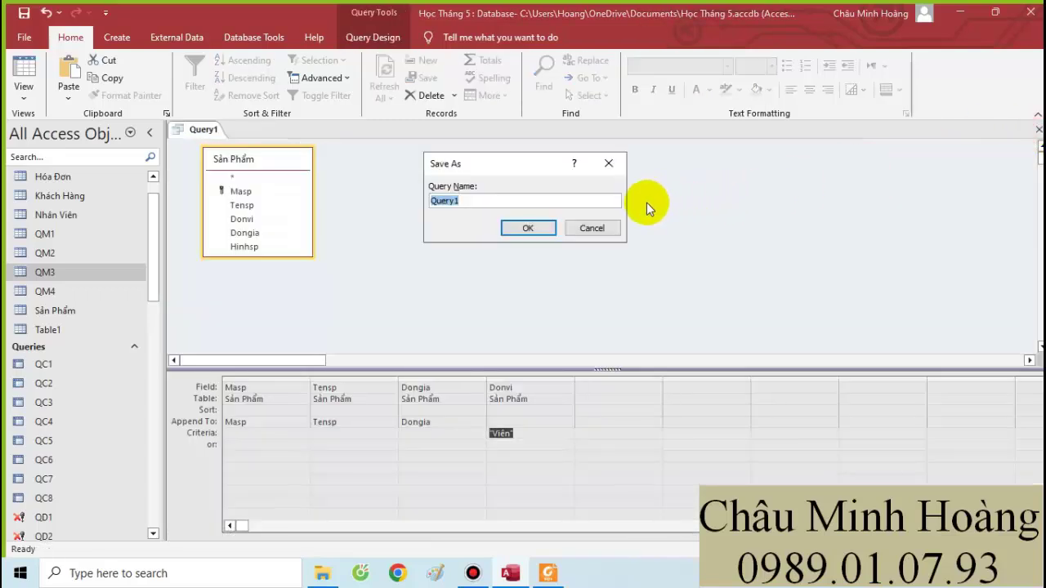
pyautogui.click(553, 224)
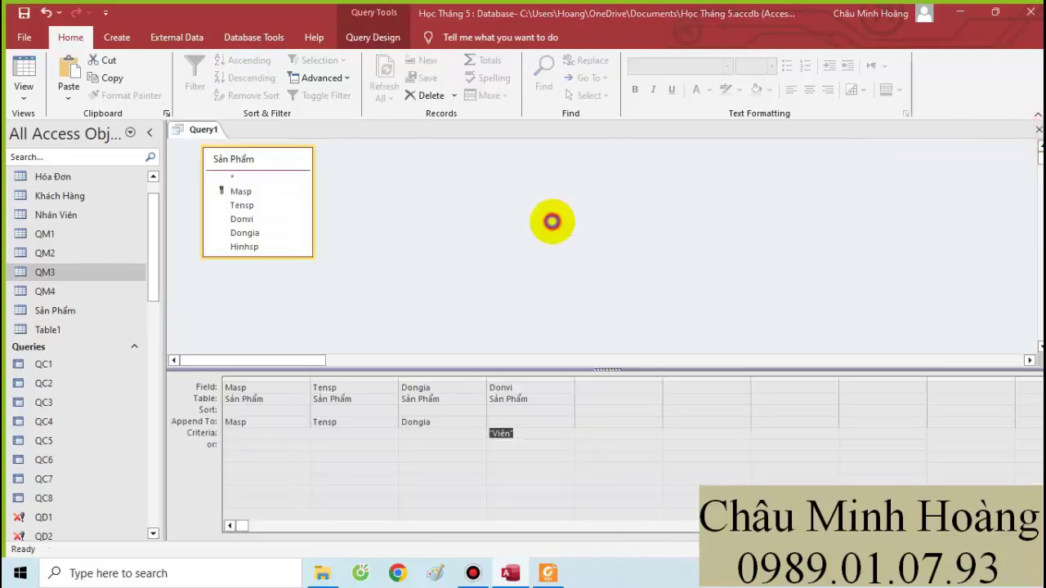
# Switch to the PDF, underline "hàng trong quý 1 năm 2014" in exercise QA2, and return to Access.
pyautogui.click(119, 39)
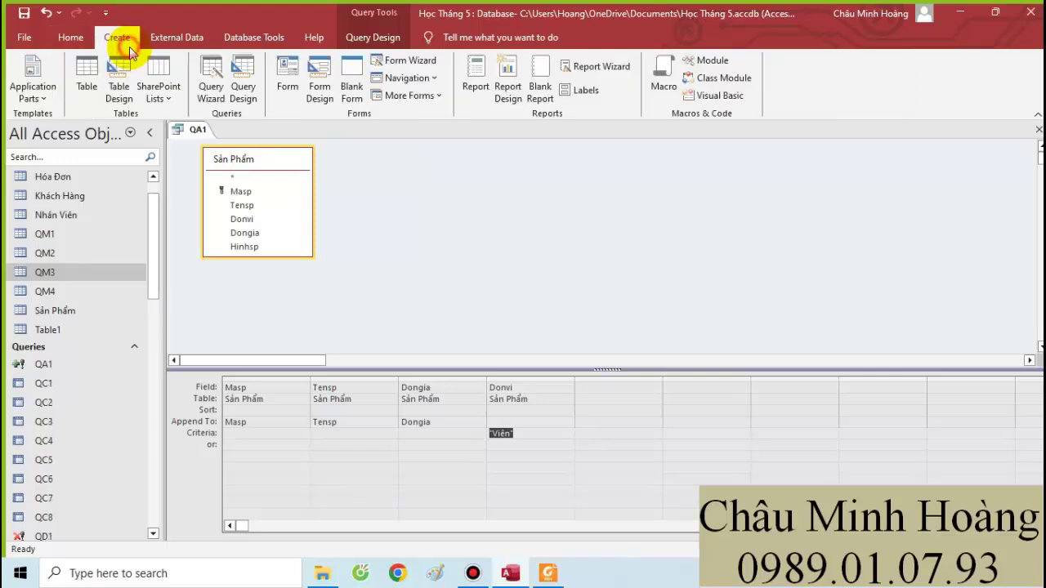
pyautogui.click(549, 572)
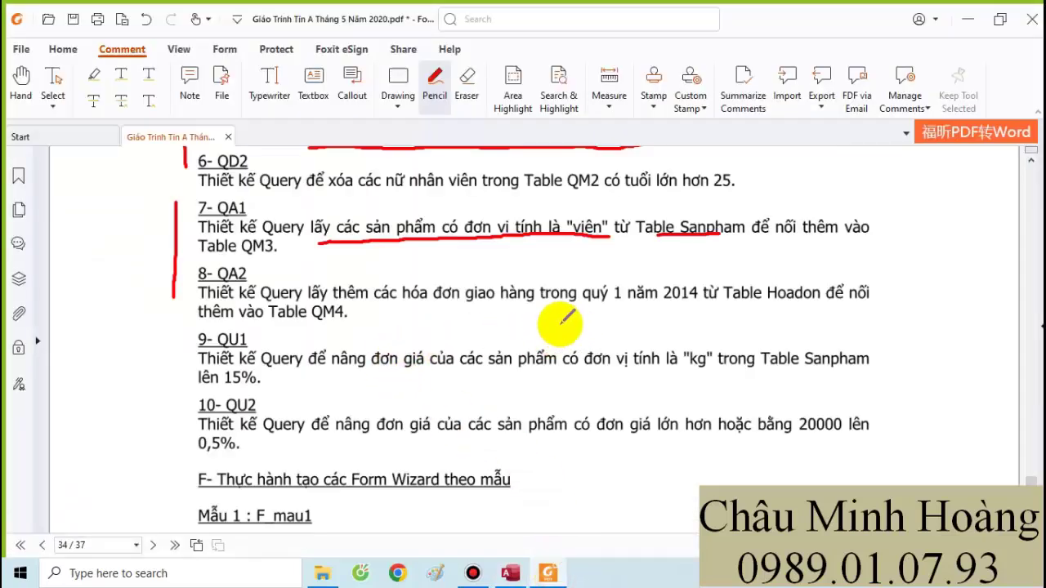
pyautogui.moveTo(498, 313); pyautogui.dragTo(719, 311)
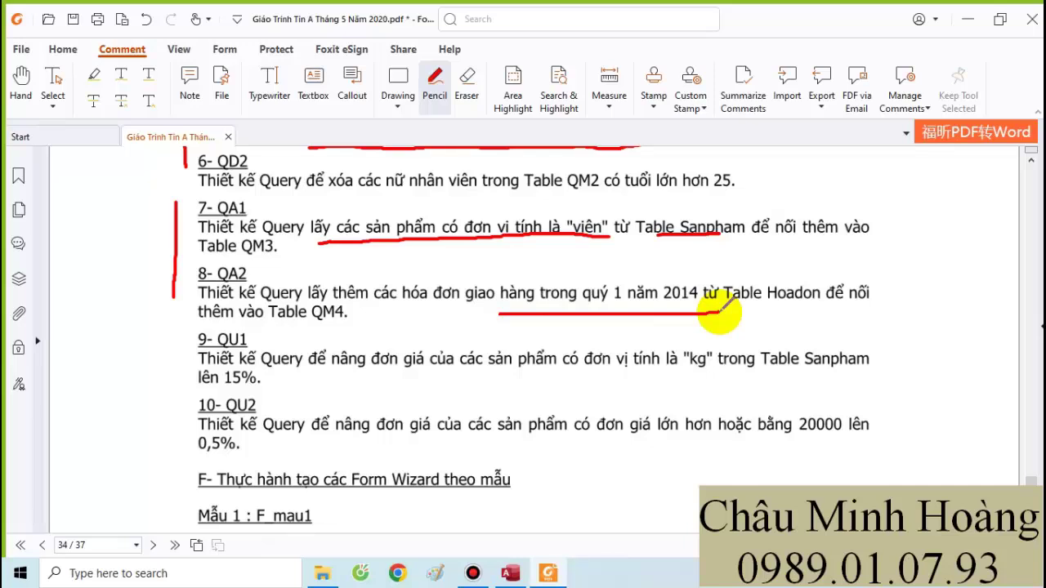
pyautogui.click(511, 573)
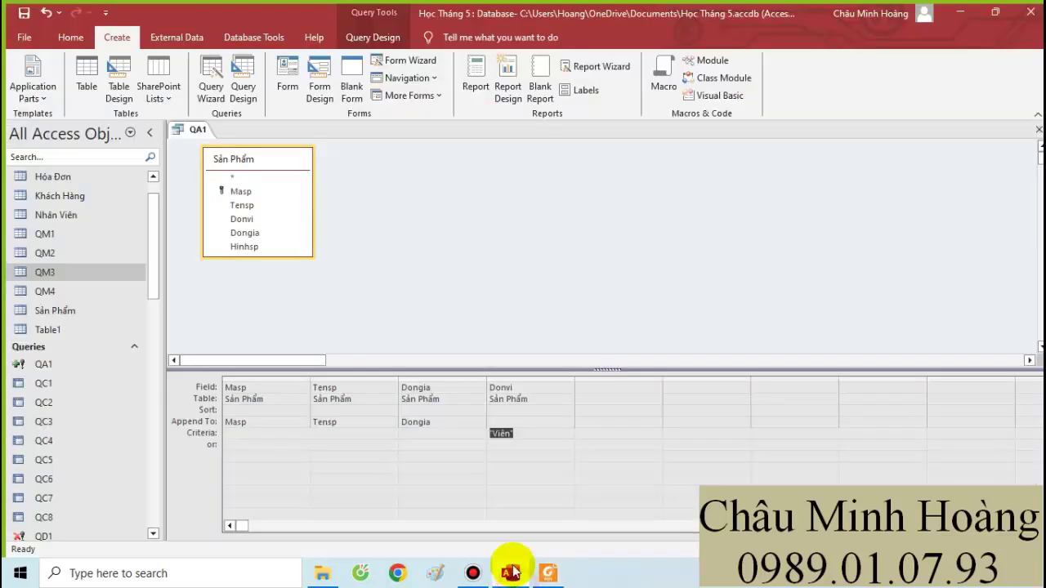
# Close query QA1 and start a new query in design view based on the Hóa Đơn table.
pyautogui.click(1038, 129)
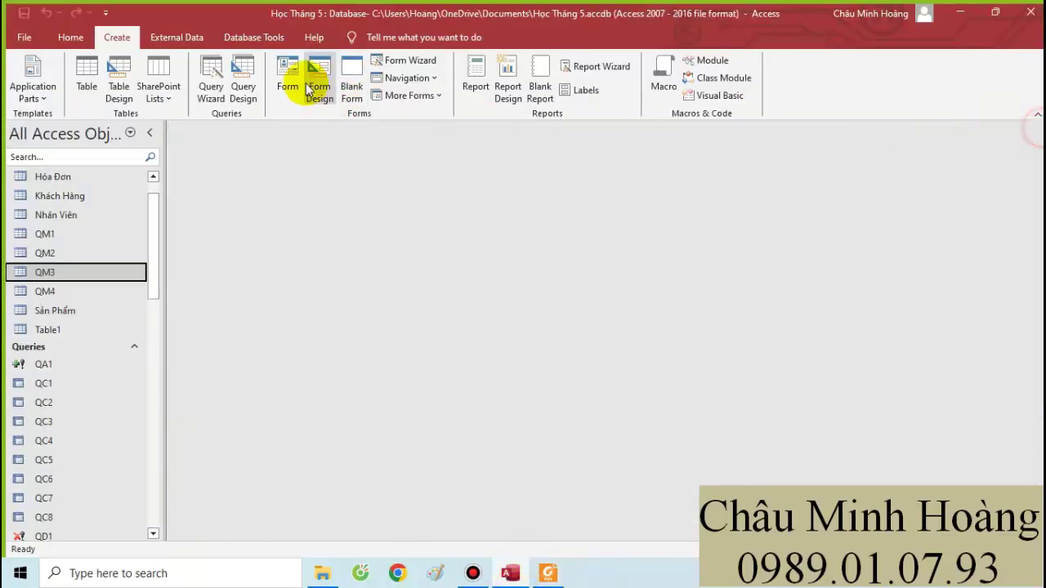
pyautogui.click(242, 82)
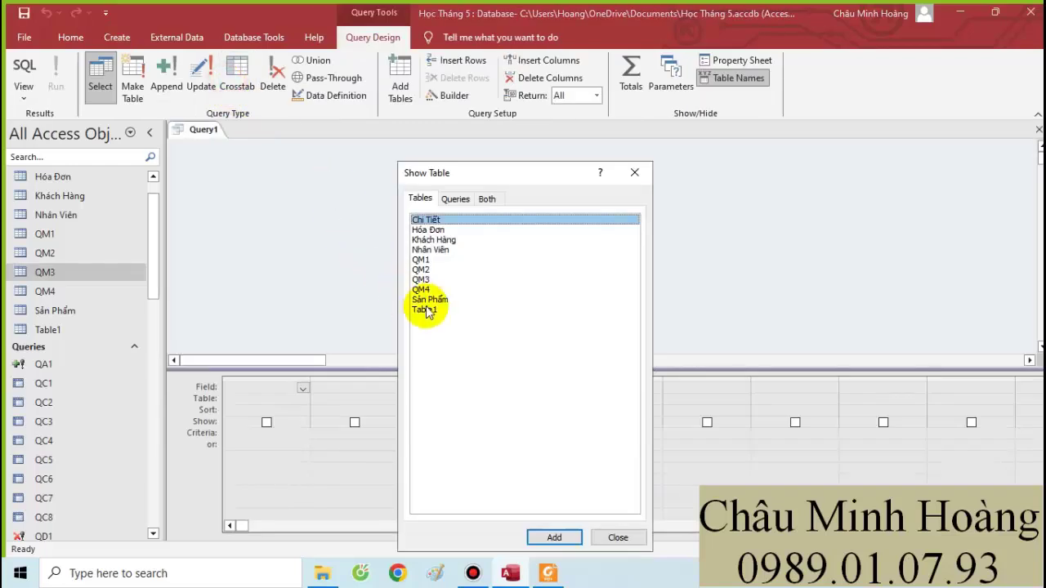
pyautogui.doubleClick(430, 230)
pyautogui.click(635, 174)
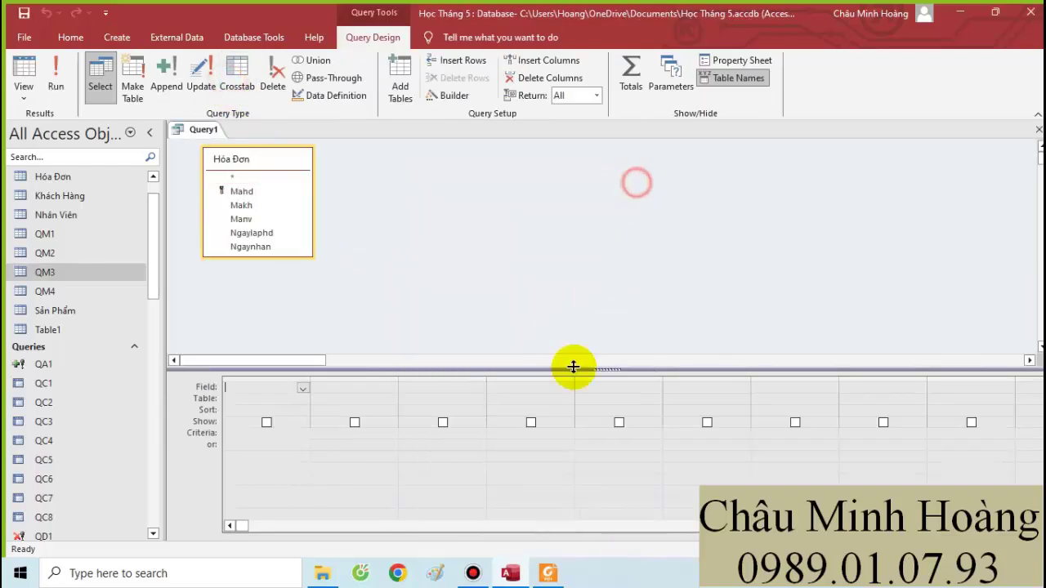
# Recheck the QA2 exercise text in the PDF, and look at the fields of table QM4.
pyautogui.click(549, 573)
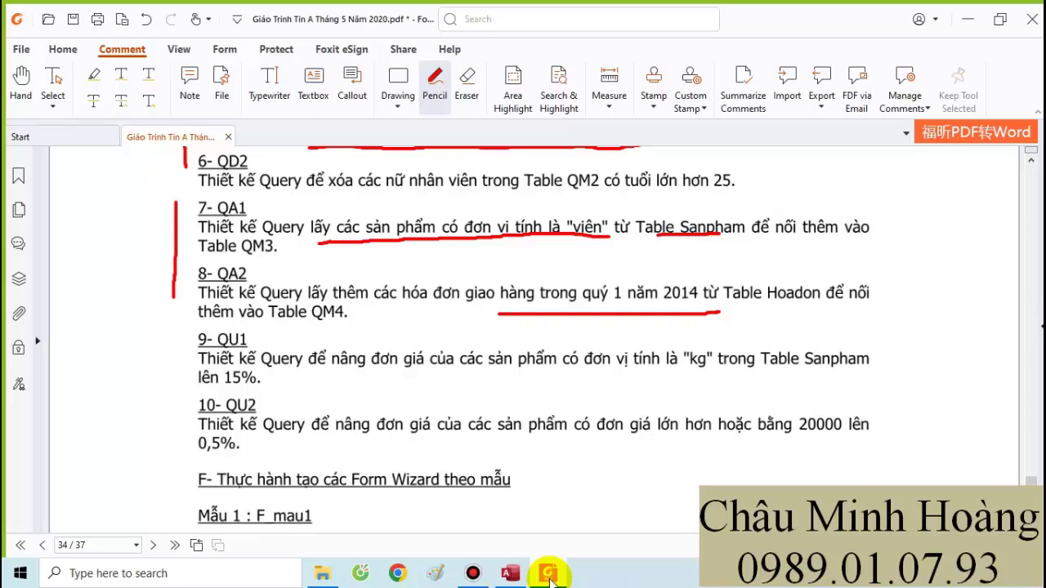
pyautogui.click(548, 573)
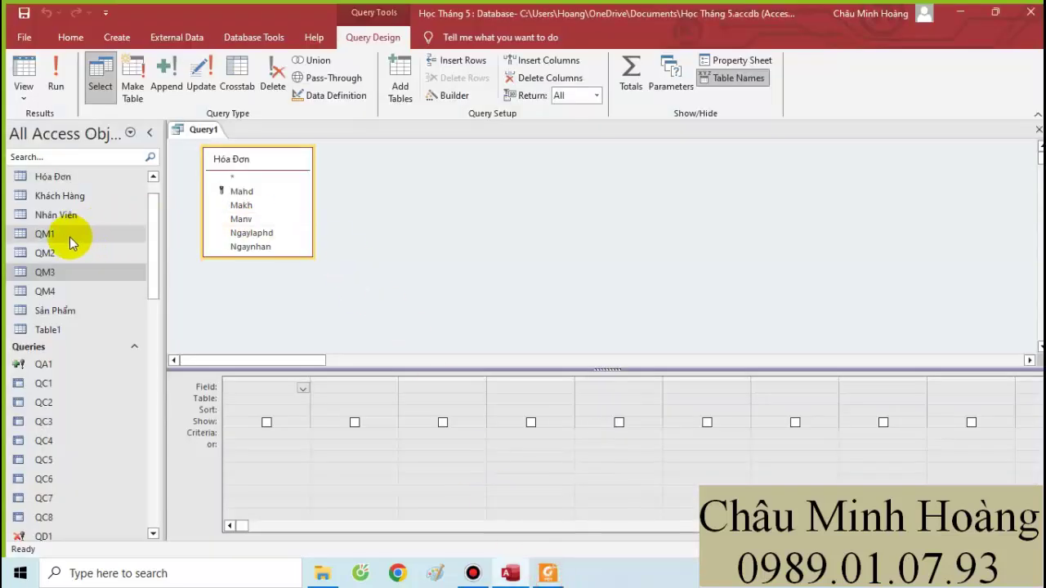
pyautogui.doubleClick(49, 292)
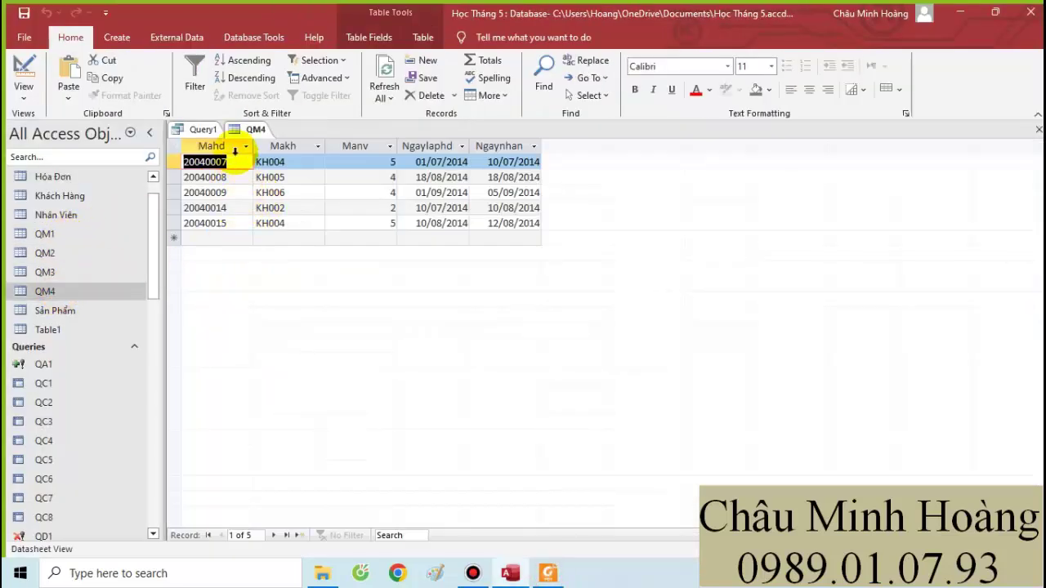
pyautogui.click(196, 129)
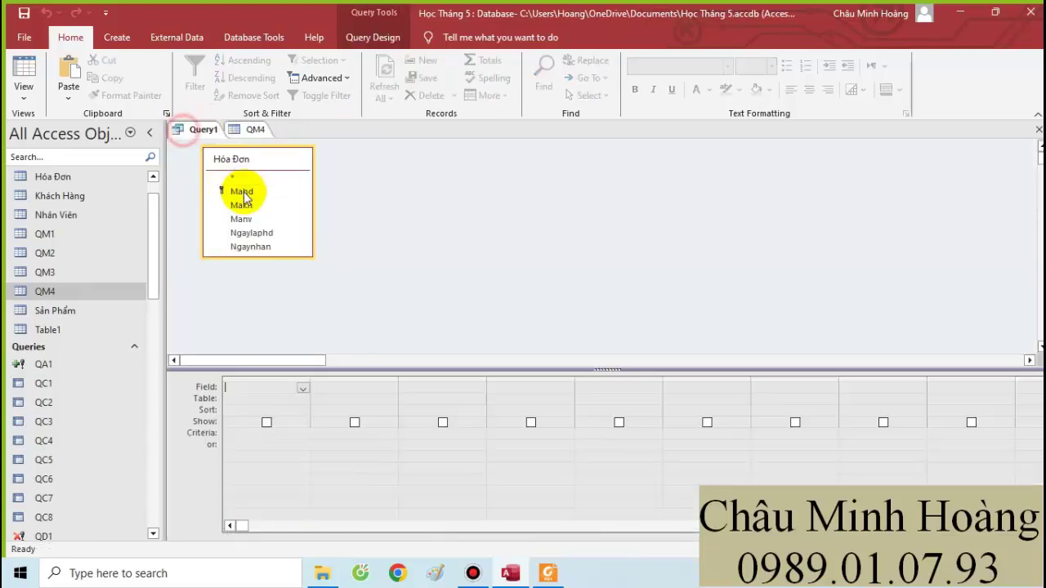
# Add the Mahd, Makh, Manv, Ngaylaphd and Ngaynhan fields to the query, matching table QM4, and close that table.
pyautogui.doubleClick(238, 193)
pyautogui.doubleClick(241, 206)
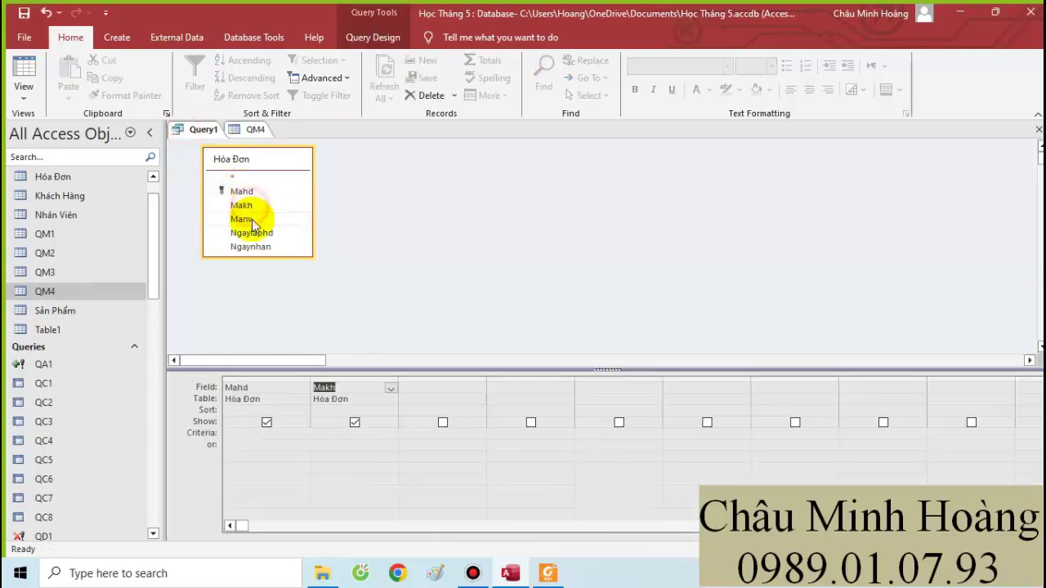
pyautogui.doubleClick(249, 219)
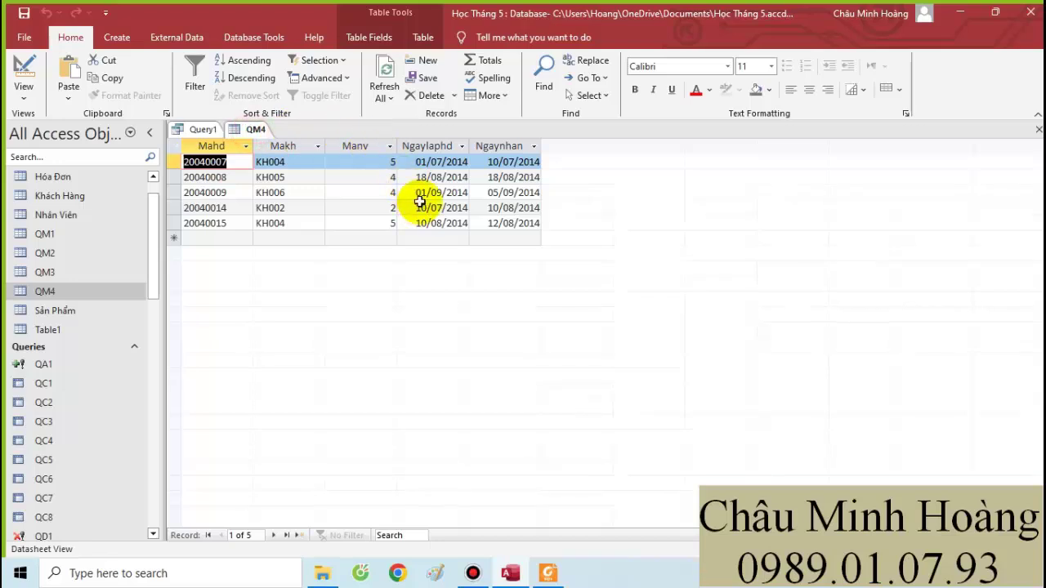
pyautogui.click(1038, 129)
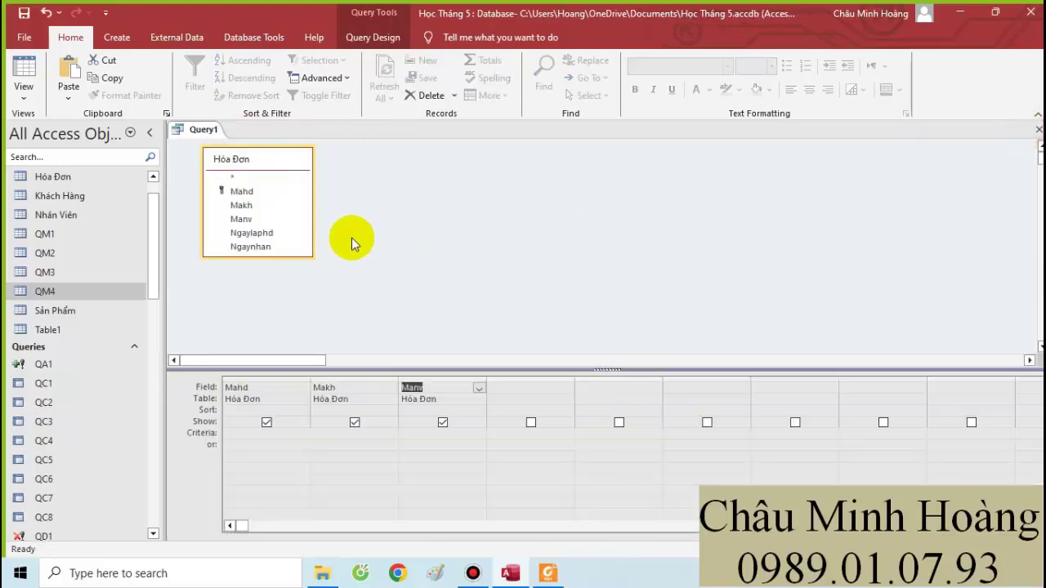
pyautogui.doubleClick(269, 234)
pyautogui.doubleClick(264, 247)
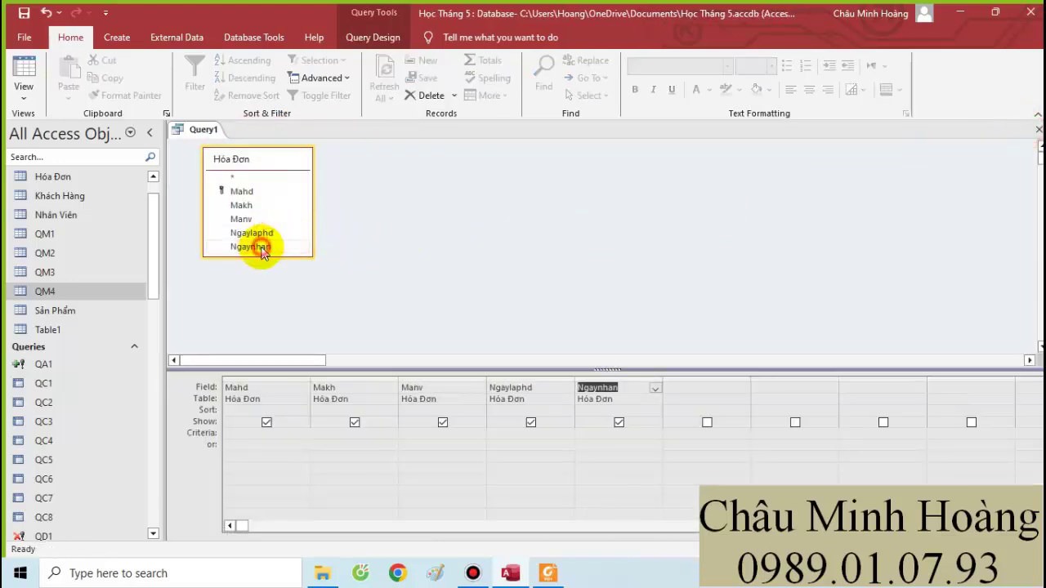
# Recheck the QA2 condition in the PDF, and open the Ngaynhan criterion in the Zoom editor.
pyautogui.click(548, 573)
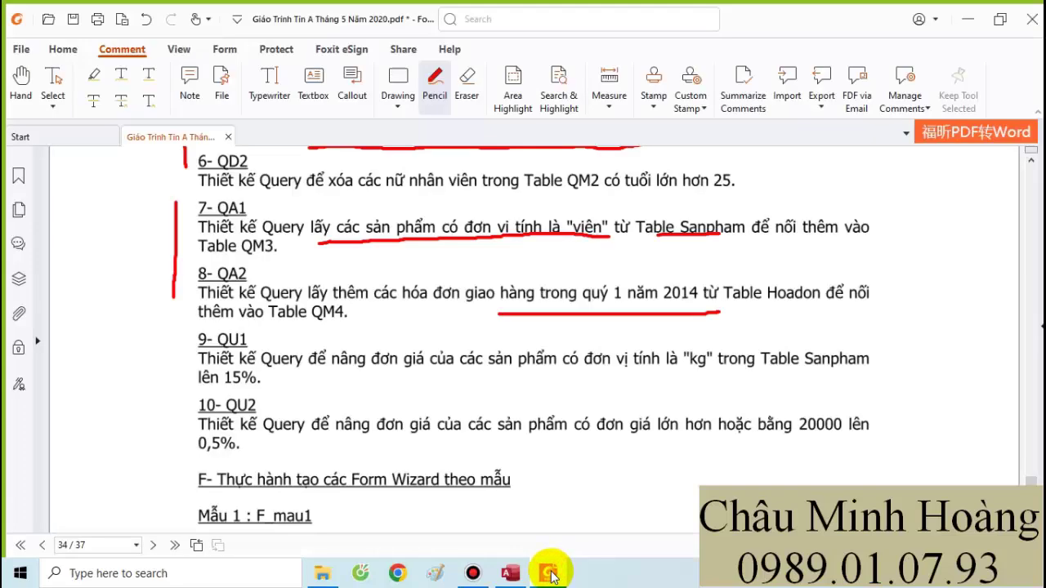
pyautogui.click(549, 573)
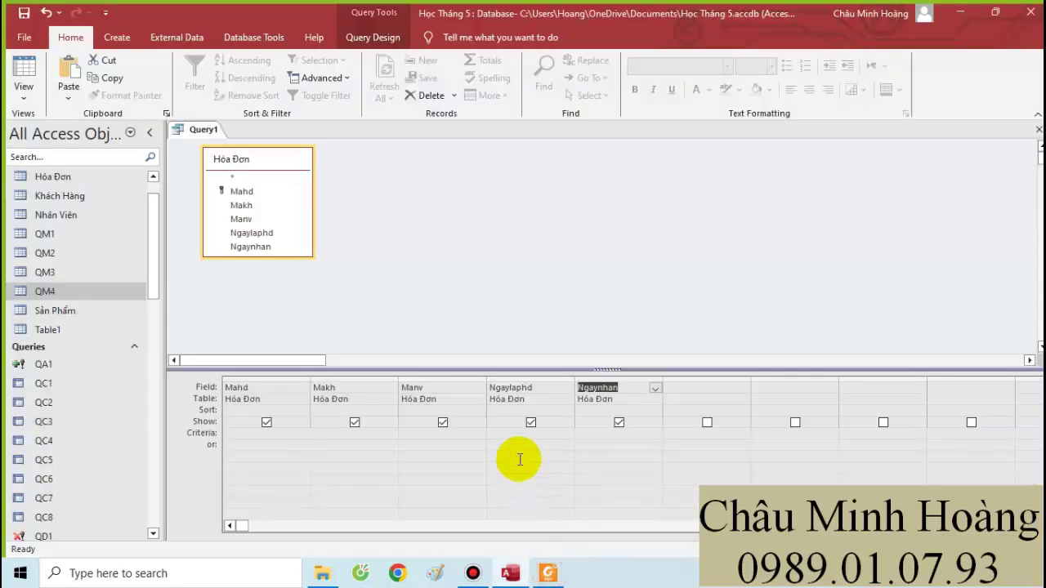
pyautogui.rightClick(586, 434)
pyautogui.click(643, 402)
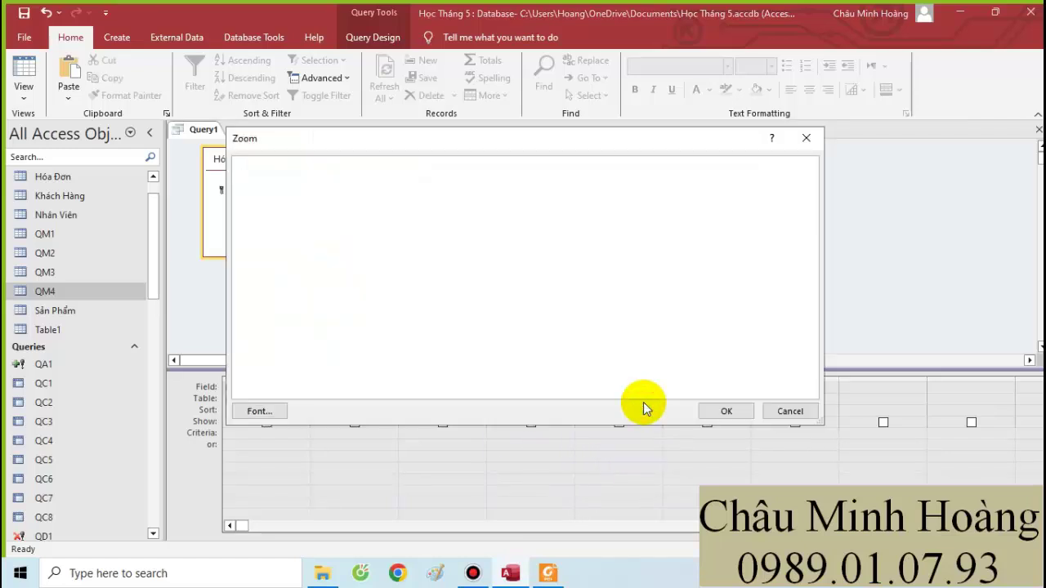
pyautogui.write('month')
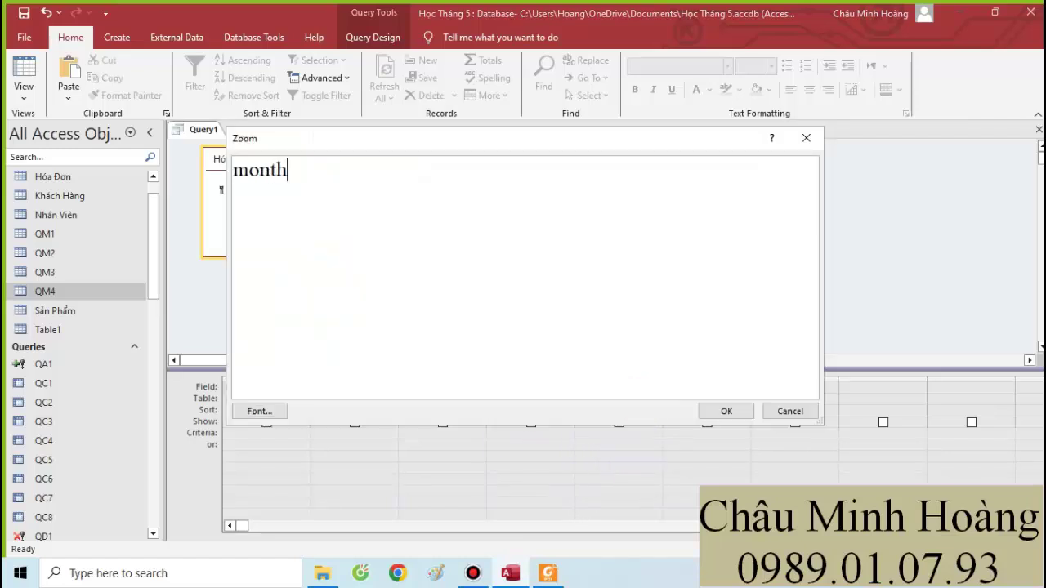
pyautogui.write('([Ngaynhan[')
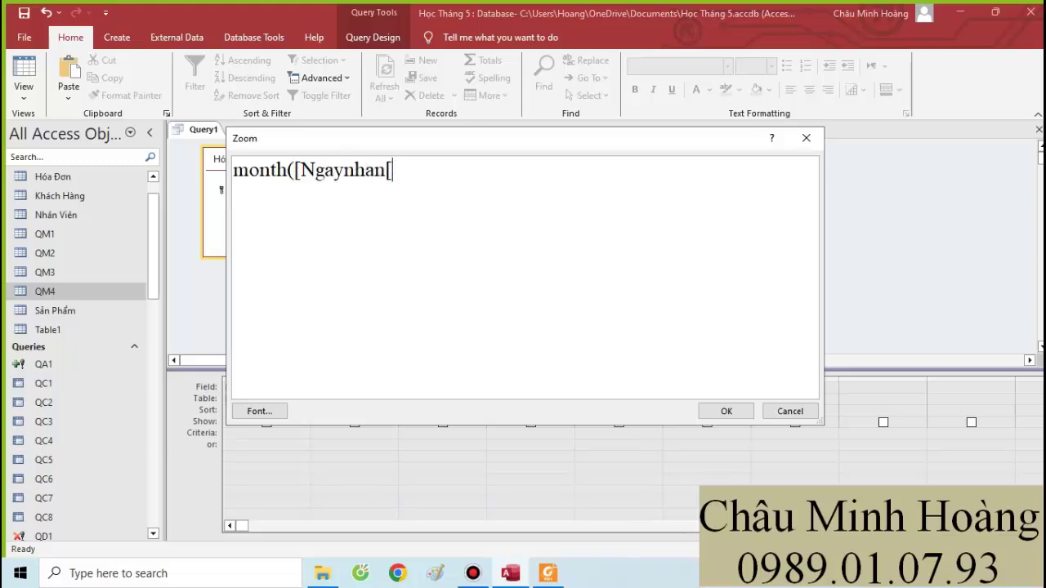
pyautogui.press('BackSpace')
pyautogui.press('BackSpace')
pyautogui.press('BackSpace')
pyautogui.press('BackSpace')
pyautogui.press('BackSpace')
pyautogui.press('BackSpace')
pyautogui.press('BackSpace')
pyautogui.press('BackSpace')
pyautogui.press('BackSpace')
pyautogui.press('BackSpace')
pyautogui.press('BackSpace')
pyautogui.press('BackSpace')
pyautogui.press('BackSpace')
pyautogui.press('BackSpace')
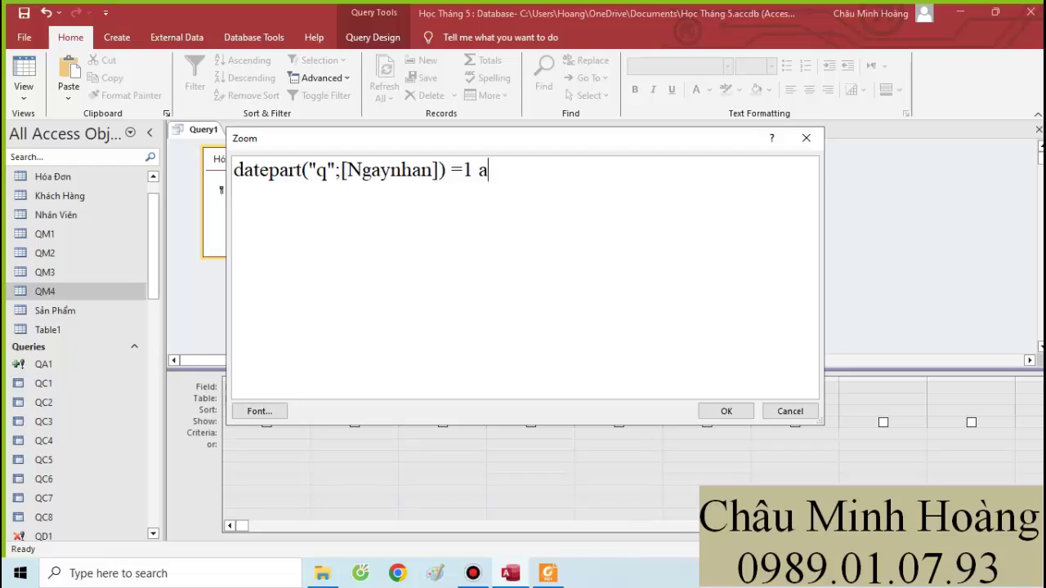
# Set the Ngaynhan criterion to datepart("q";[Ngaynhan]) =1 and year([Ngaynhan]) =2014.
pyautogui.write('ear(')
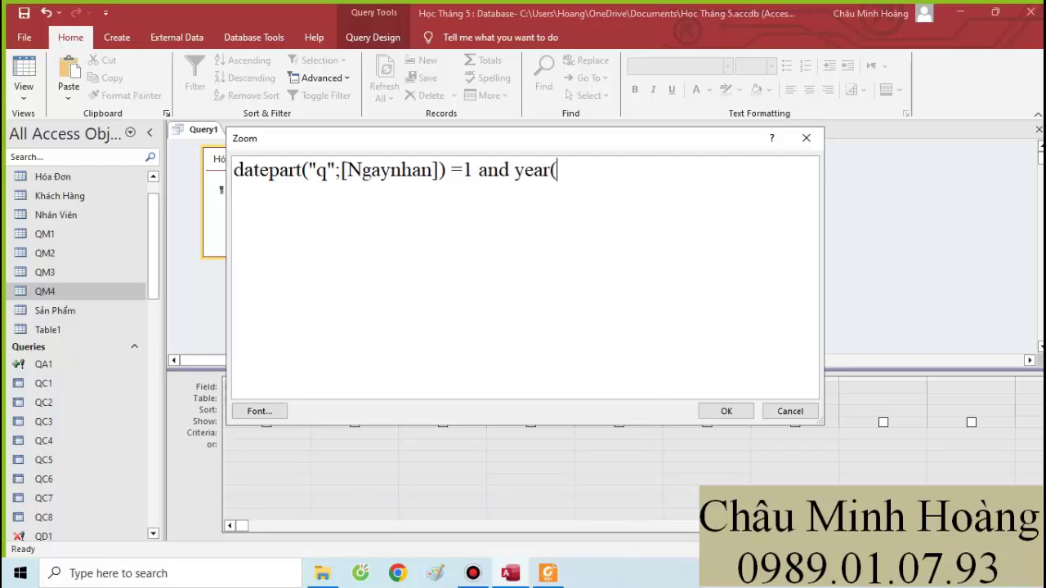
pyautogui.write('[Ngaynhan]) =2014')
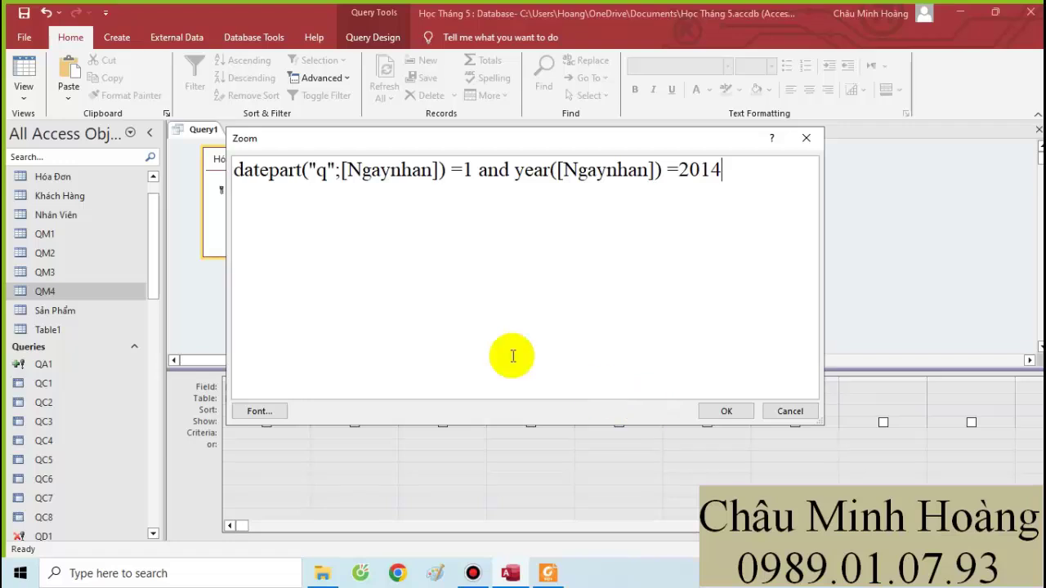
pyautogui.click(726, 412)
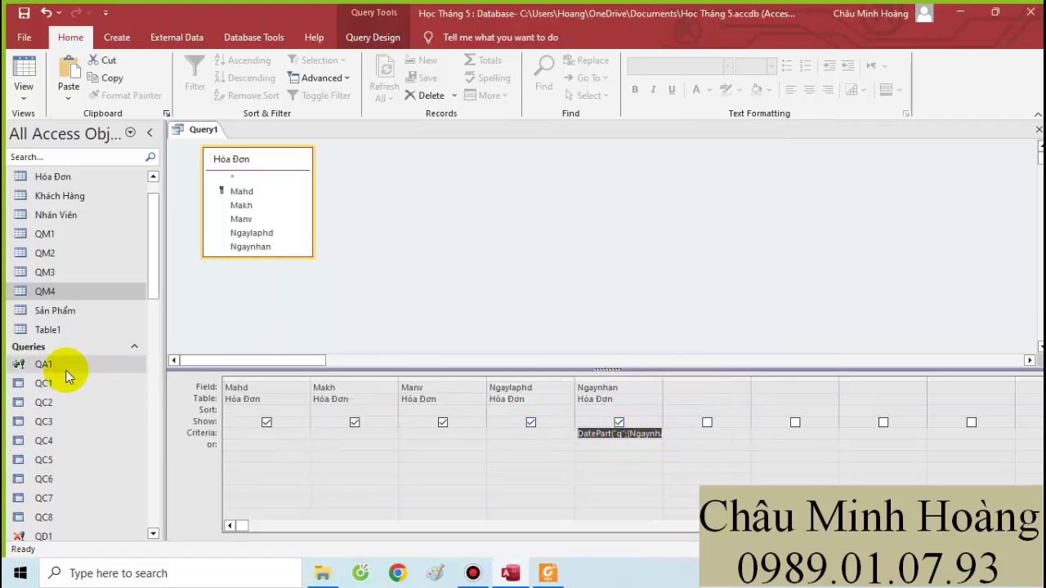
# Examine the quarter and year criteria in the design of make-table query QM-4, and close that query.
pyautogui.scroll(-3, 66, 371)
pyautogui.scroll(-1, 52, 360)
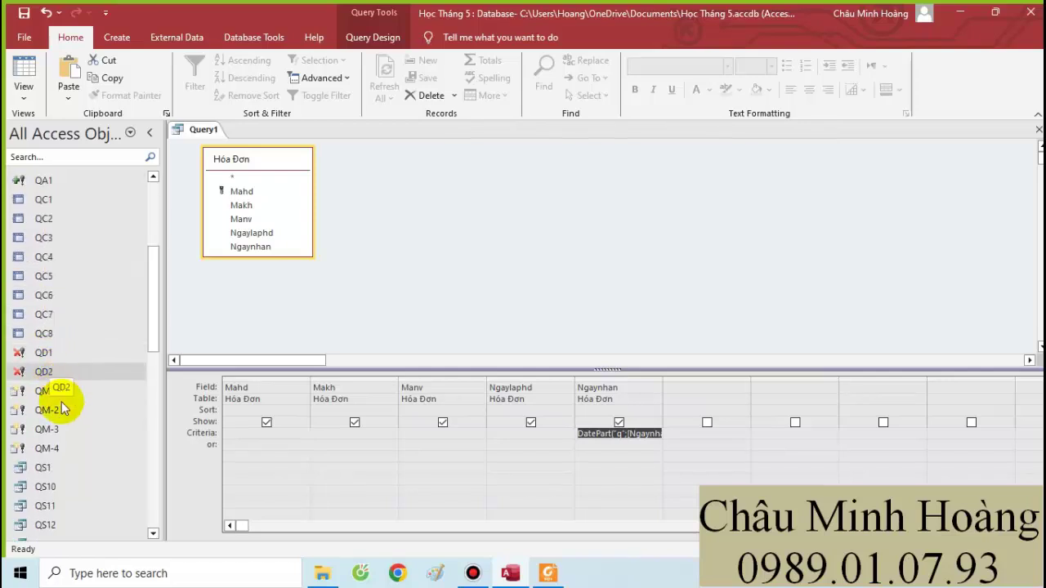
pyautogui.rightClick(51, 448)
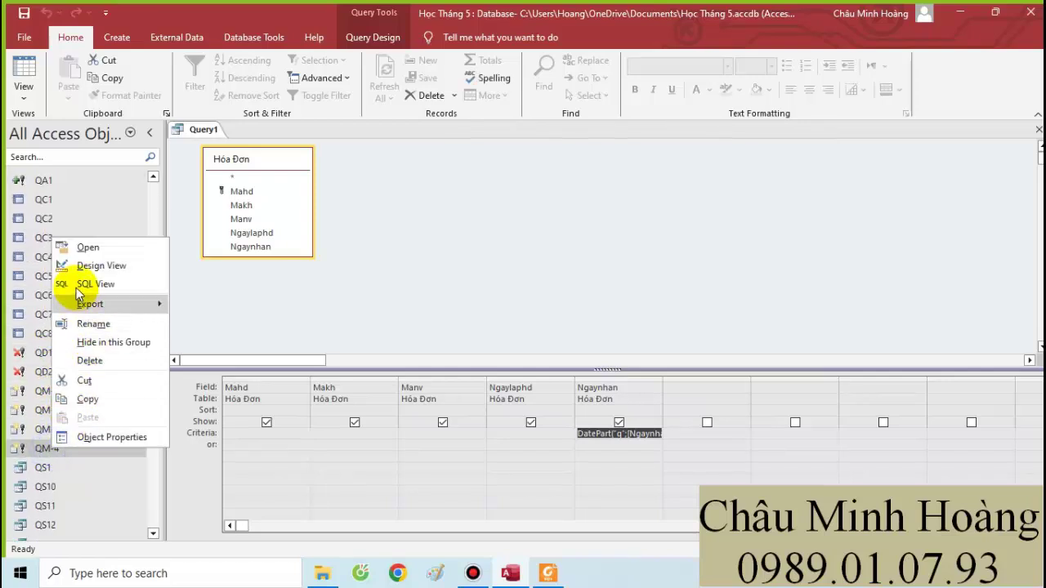
pyautogui.click(98, 265)
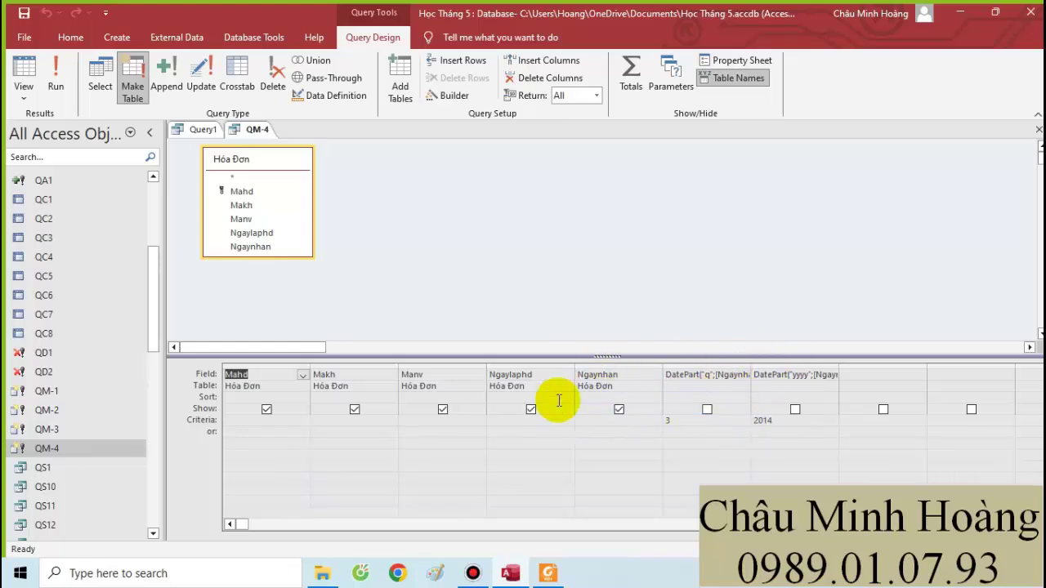
pyautogui.click(1038, 130)
# Preview the records selected by the new query, return to its design, and widen the Ngaynhan column to fit its criterion.
pyautogui.click(61, 83)
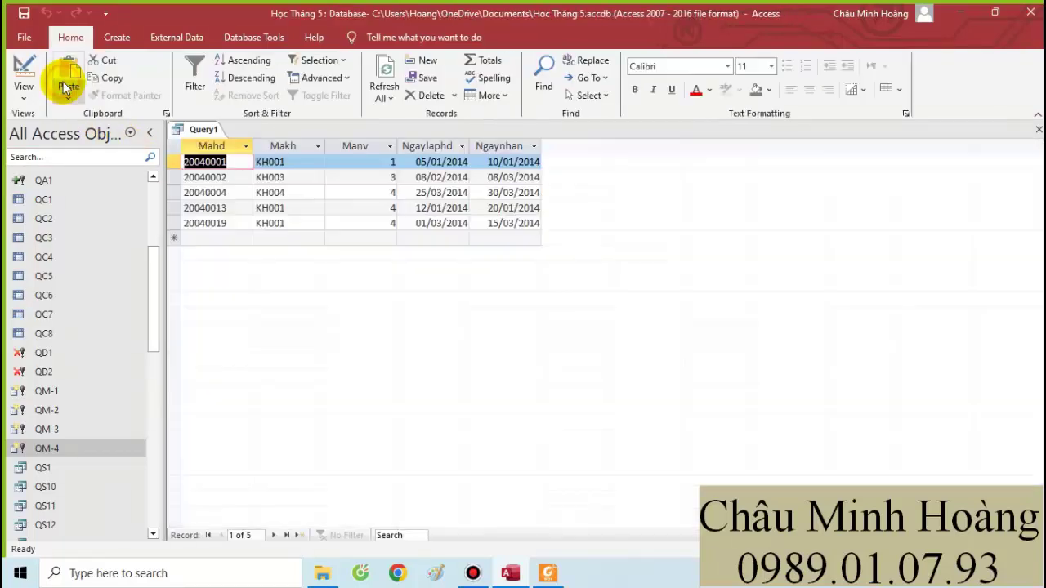
pyautogui.click(20, 69)
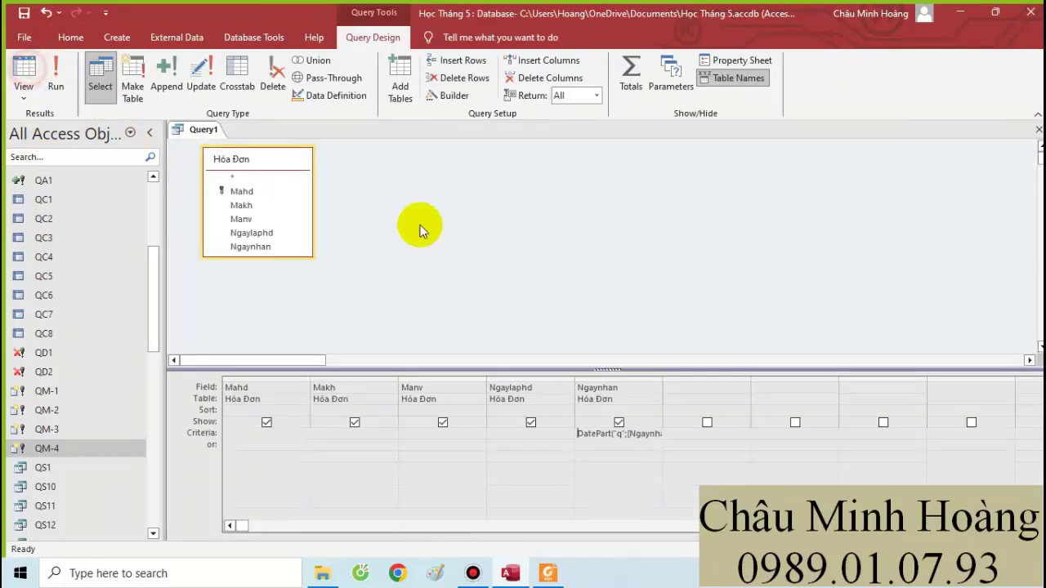
pyautogui.doubleClick(663, 380)
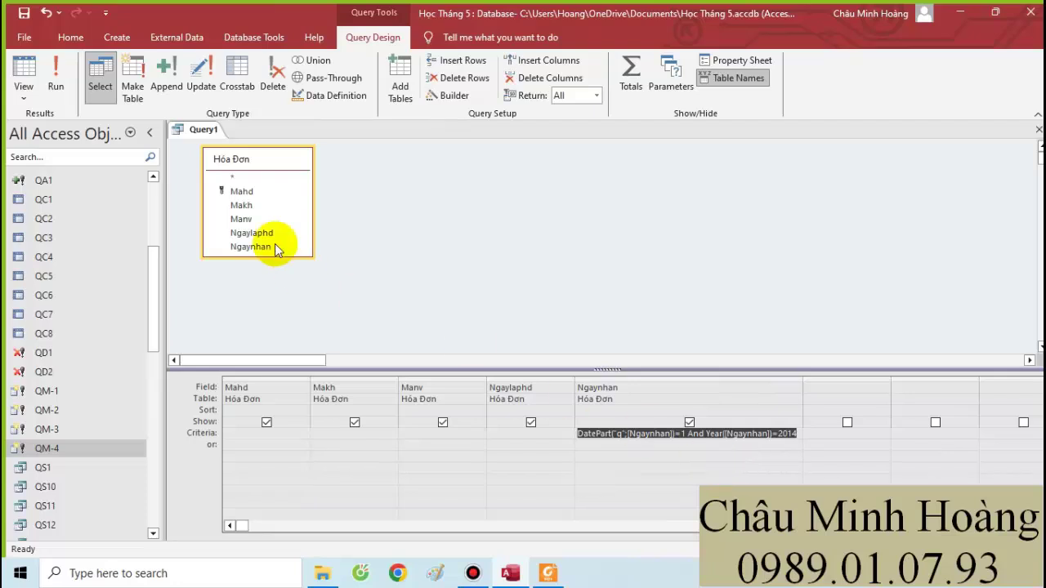
# Turn the query into an append query targeting table QM4 in the current database, and run it.
pyautogui.click(166, 83)
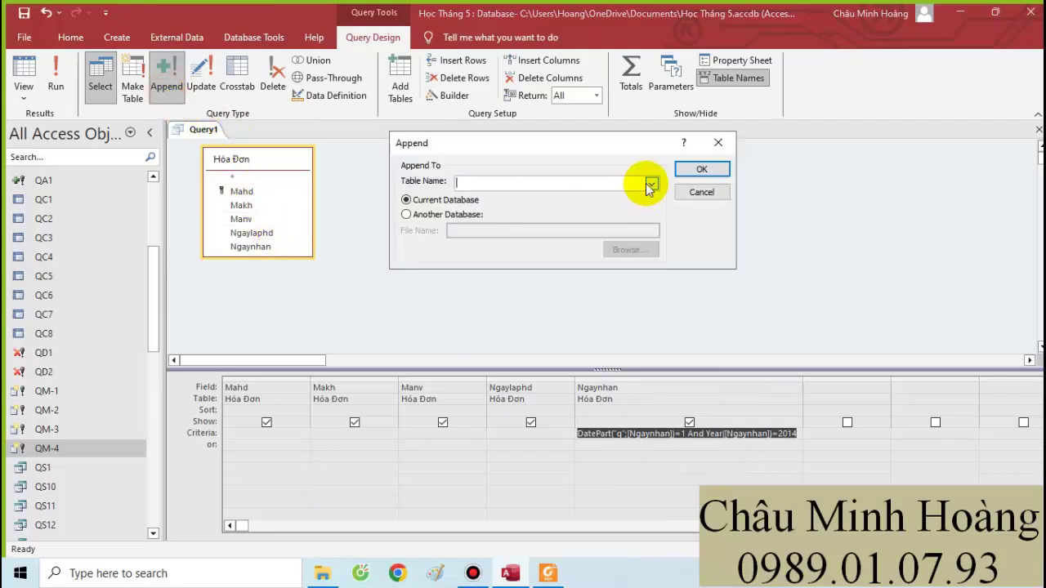
pyautogui.click(651, 183)
pyautogui.scroll(-3, 488, 231)
pyautogui.click(470, 232)
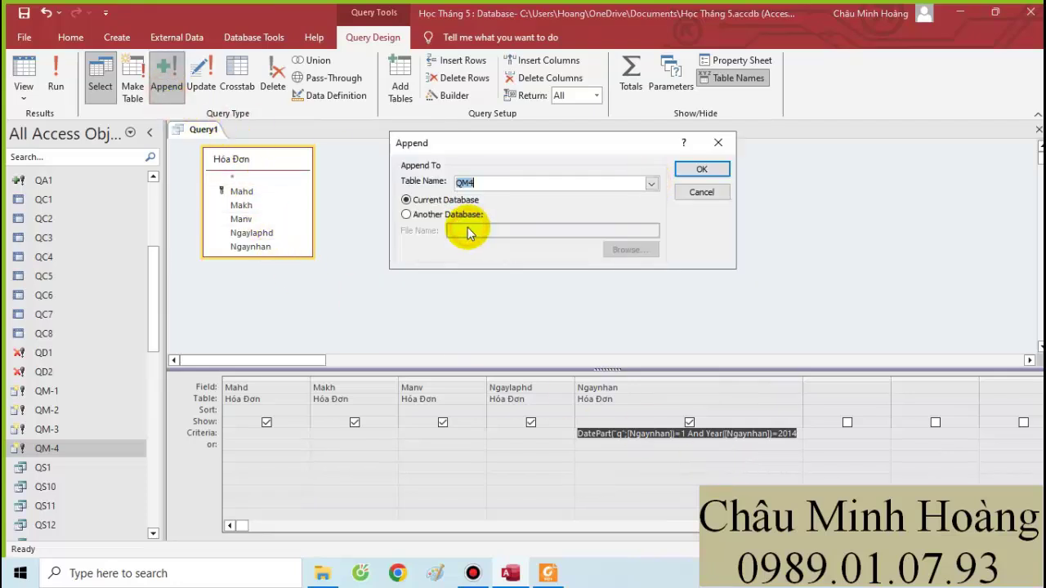
pyautogui.click(694, 168)
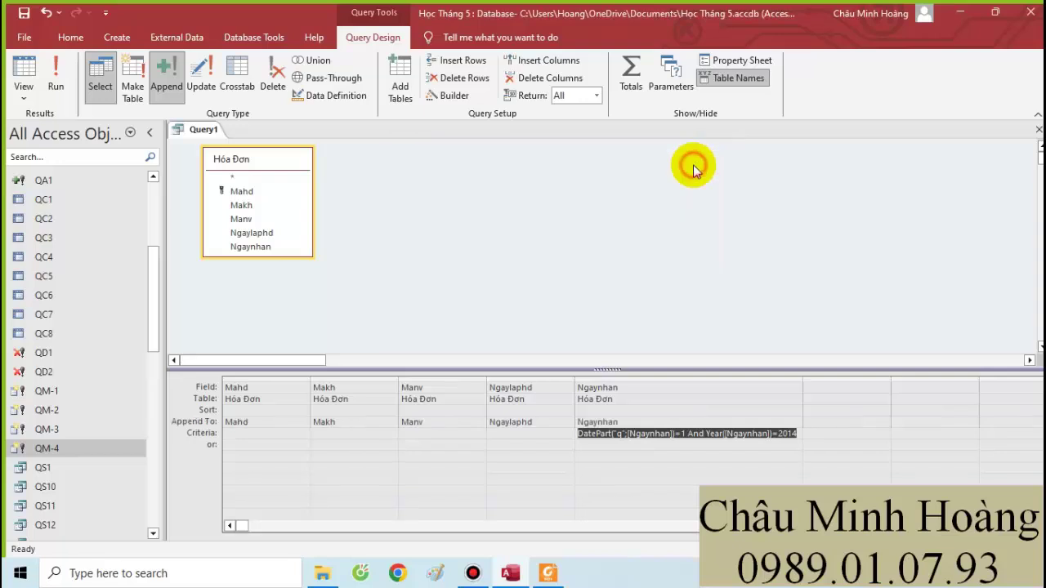
pyautogui.click(54, 85)
pyautogui.click(500, 339)
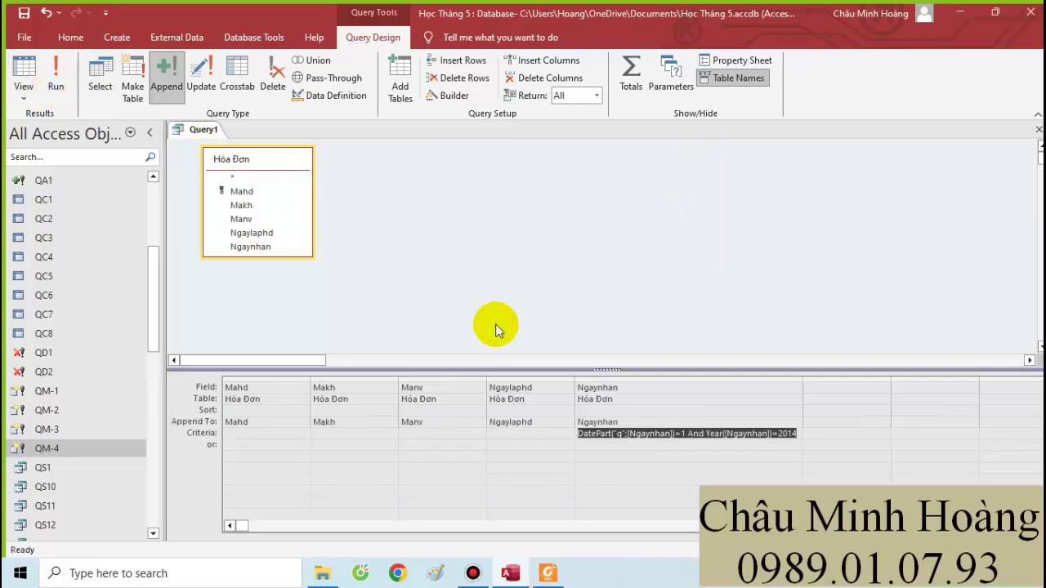
# Save the append query under the name QA2.
pyautogui.hotkey('ctrl', 's')
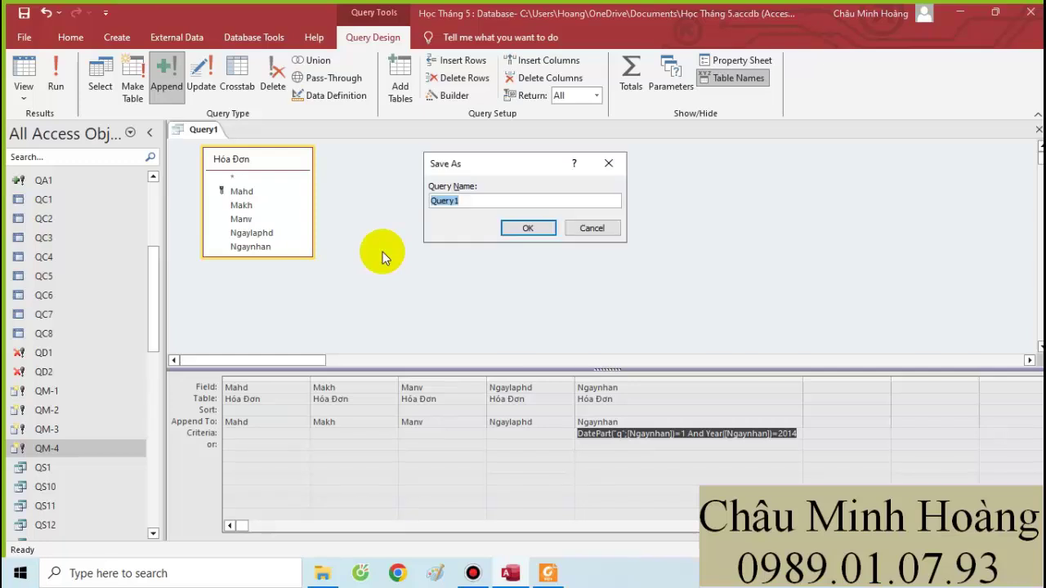
pyautogui.write('QA2')
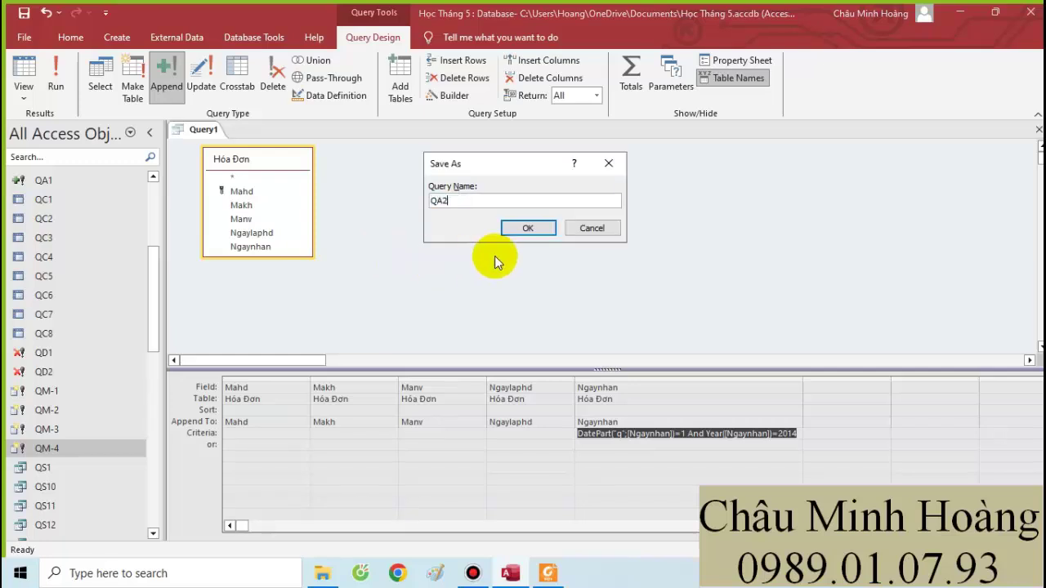
pyautogui.click(533, 228)
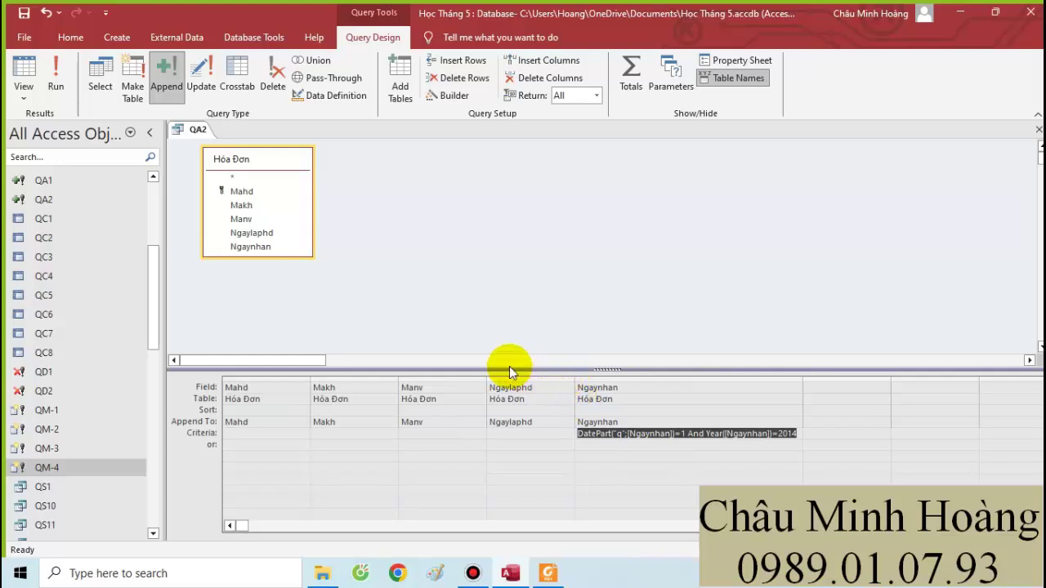
pyautogui.click(473, 573)
pyautogui.click(776, 122)
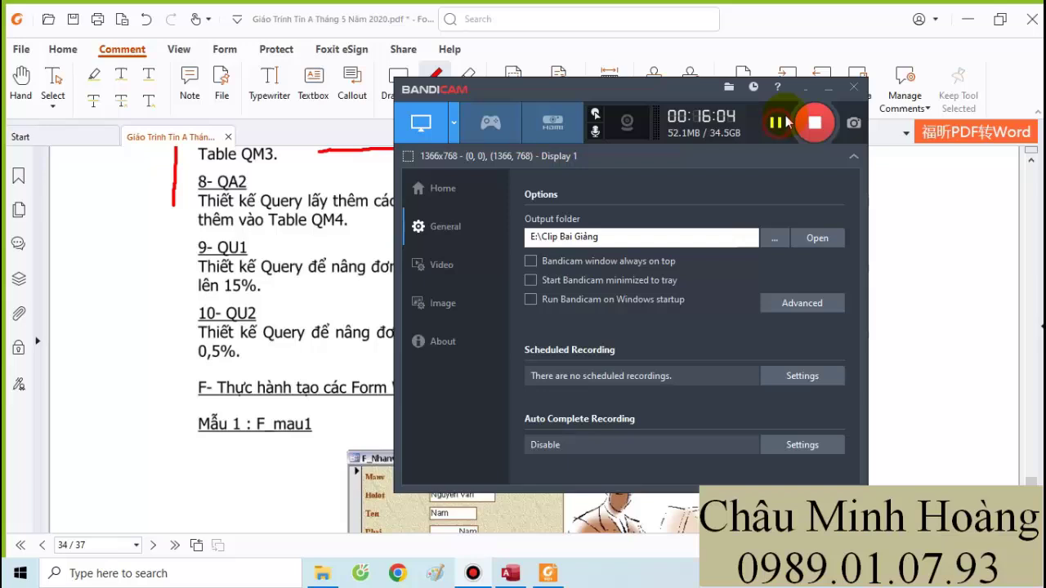
pyautogui.click(826, 97)
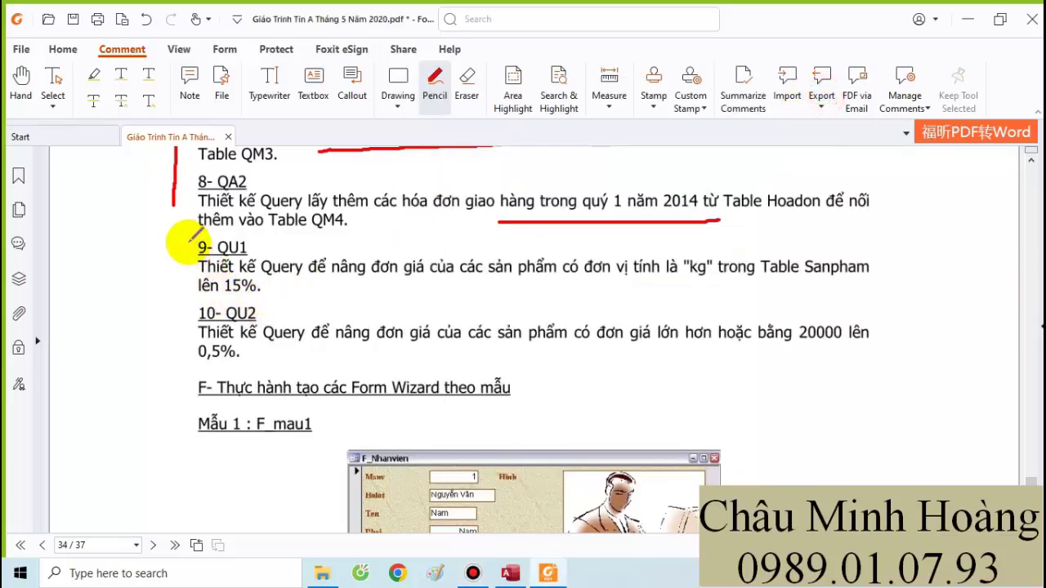
# In the PDF, mark exercises QU1 and QU2 with red pencil lines and underline QU1's price-increase condition for "kg" products.
pyautogui.moveTo(187, 241); pyautogui.dragTo(191, 335)
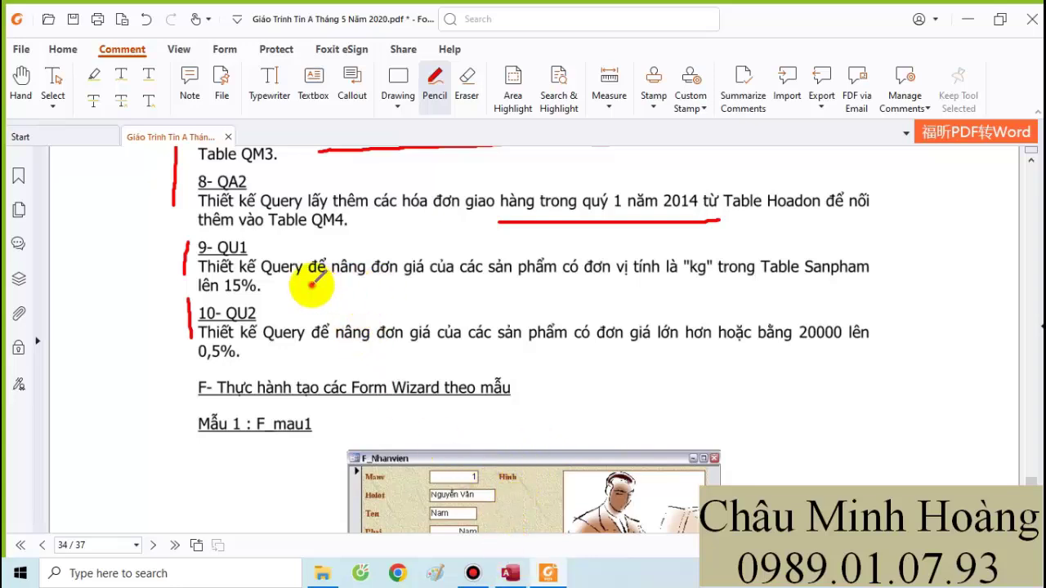
pyautogui.moveTo(310, 286)
pyautogui.mouseDown()
pyautogui.moveTo(546, 274)
pyautogui.moveTo(718, 283)
pyautogui.mouseUp()
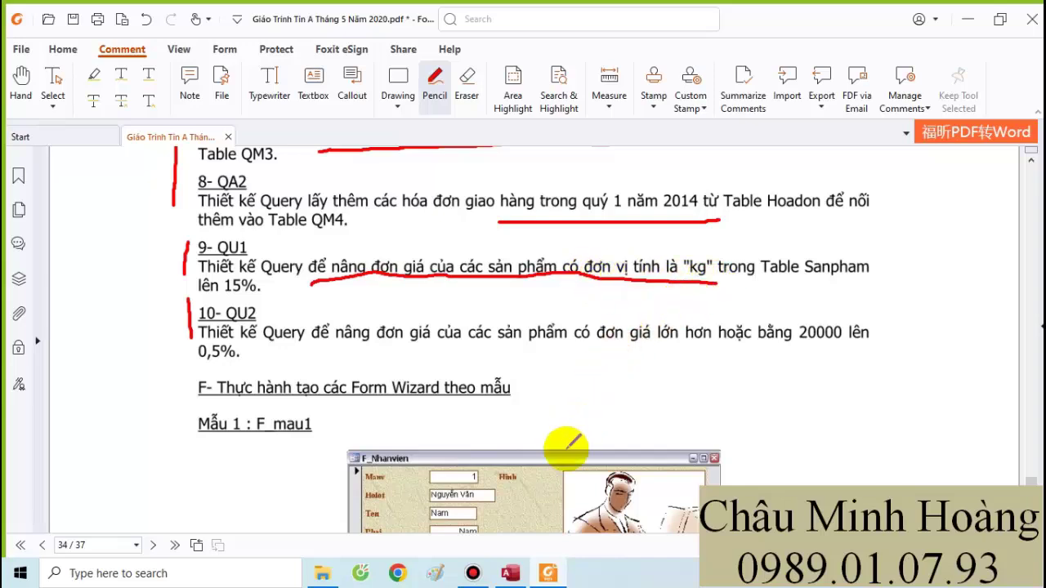
# Switch to Access and start a new query design based on the Sản Phẩm table.
pyautogui.click(512, 573)
pyautogui.click(115, 38)
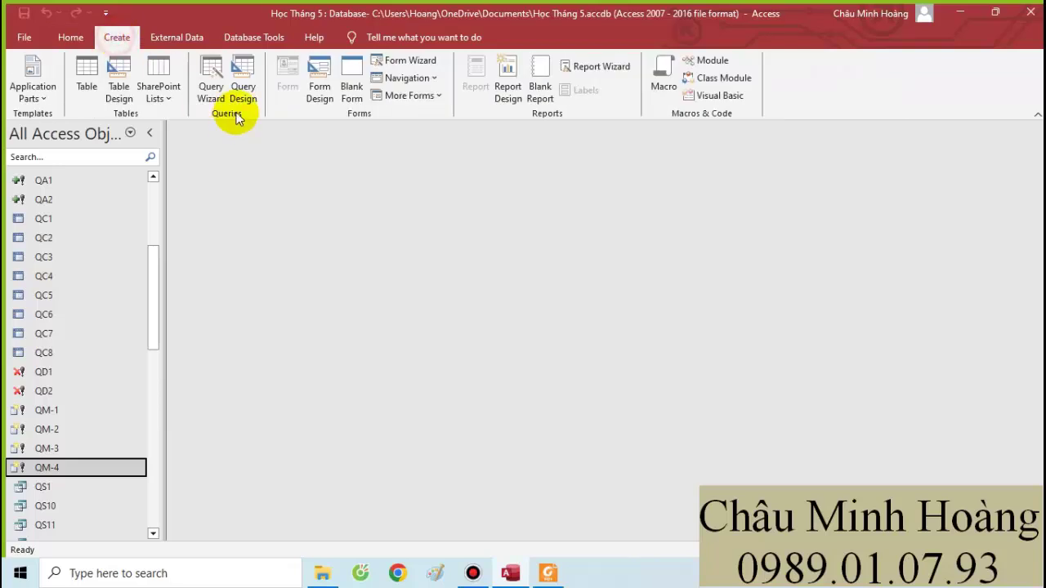
pyautogui.click(241, 96)
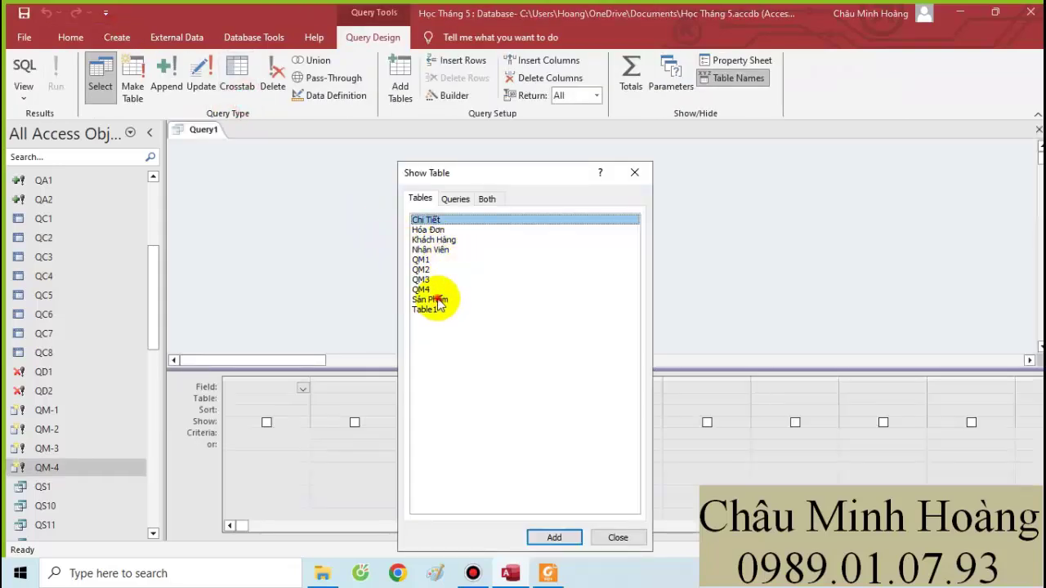
pyautogui.doubleClick(430, 300)
pyautogui.click(634, 173)
# Add the Masp, Tensp, Donvi, Dongia and Hinhsp fields to the query.
pyautogui.doubleClick(241, 192)
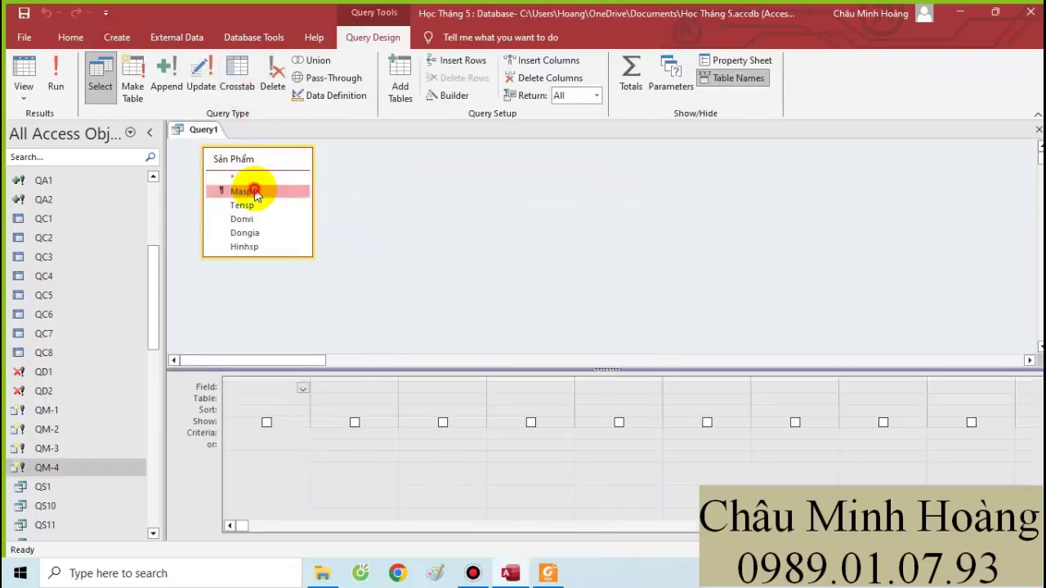
pyautogui.doubleClick(248, 206)
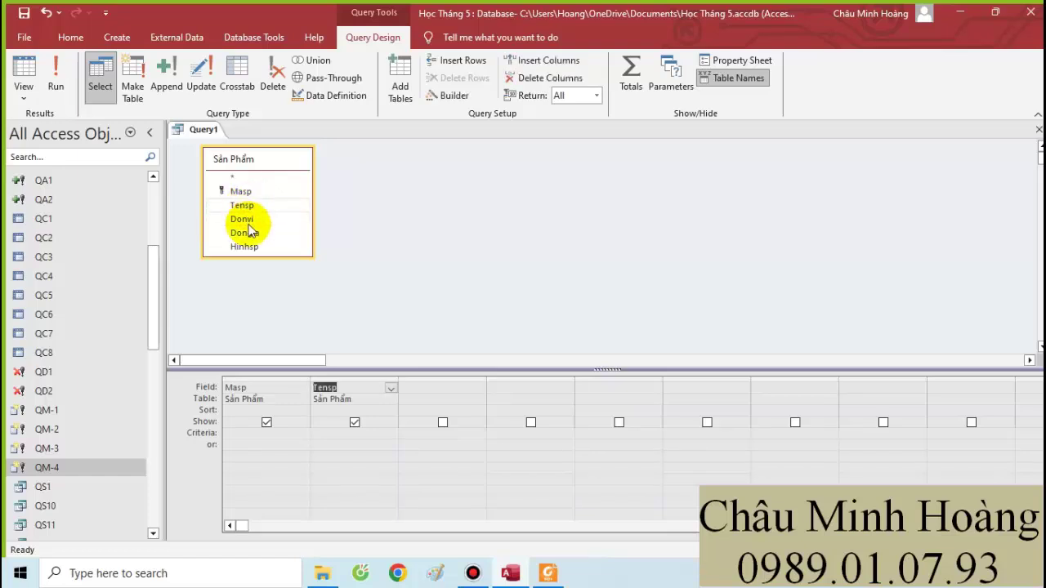
pyautogui.click(245, 220)
pyautogui.doubleClick(246, 221)
pyautogui.doubleClick(244, 233)
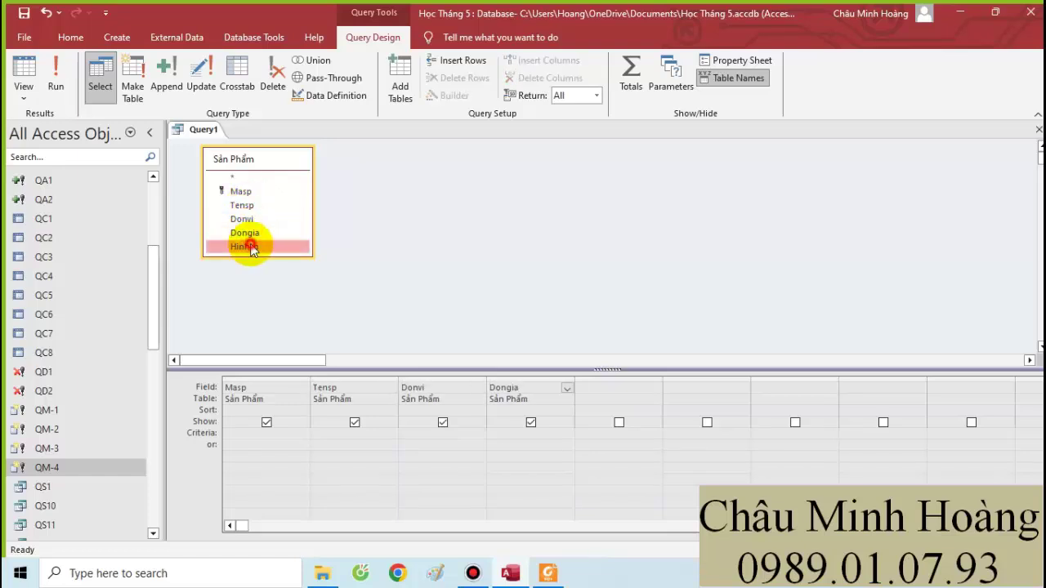
pyautogui.doubleClick(244, 246)
# Recheck the QU1 exercise in the PDF, and change the Access query to an update query.
pyautogui.click(548, 573)
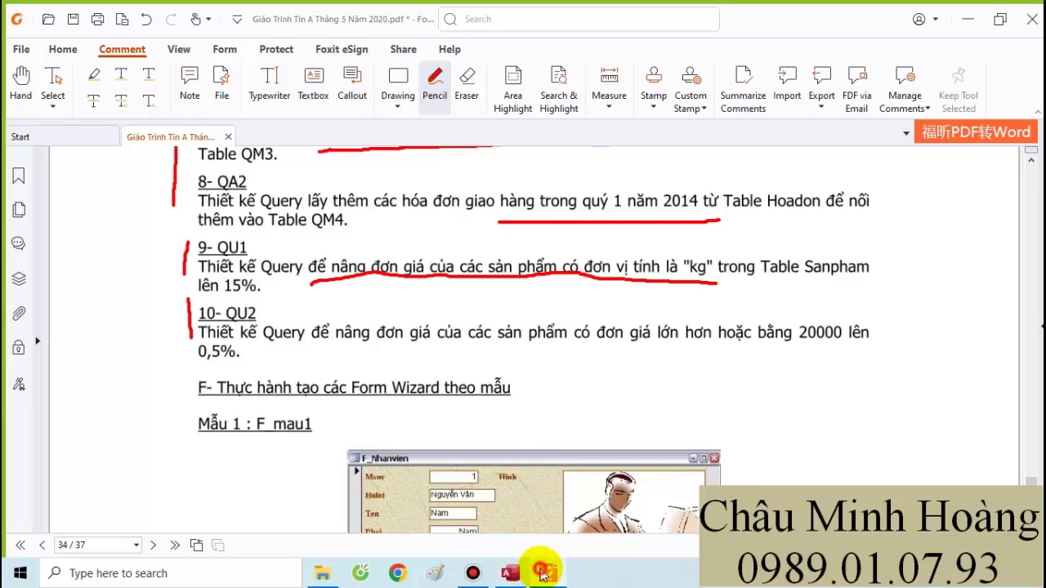
pyautogui.click(540, 572)
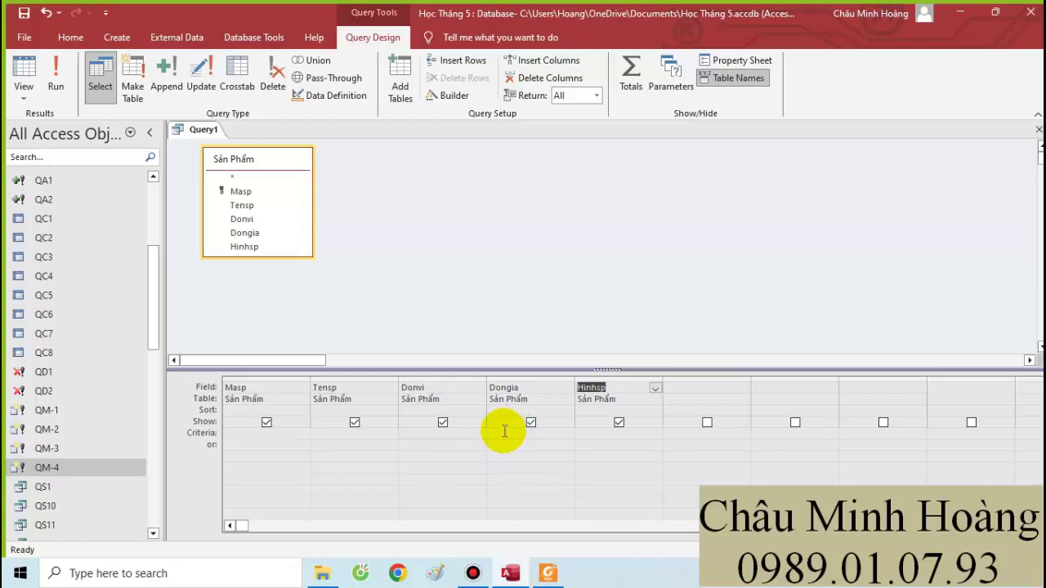
pyautogui.click(503, 432)
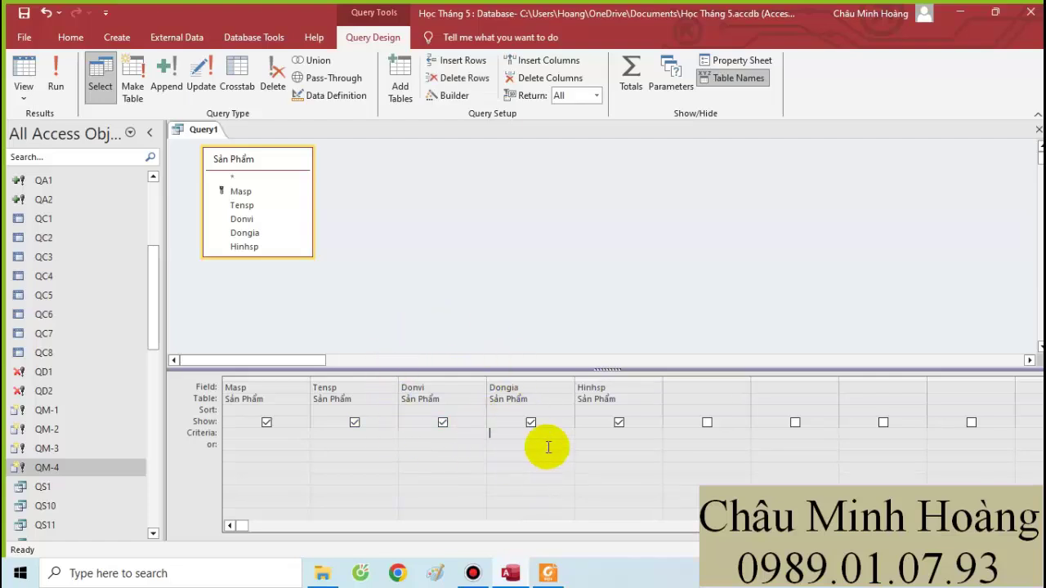
pyautogui.click(205, 93)
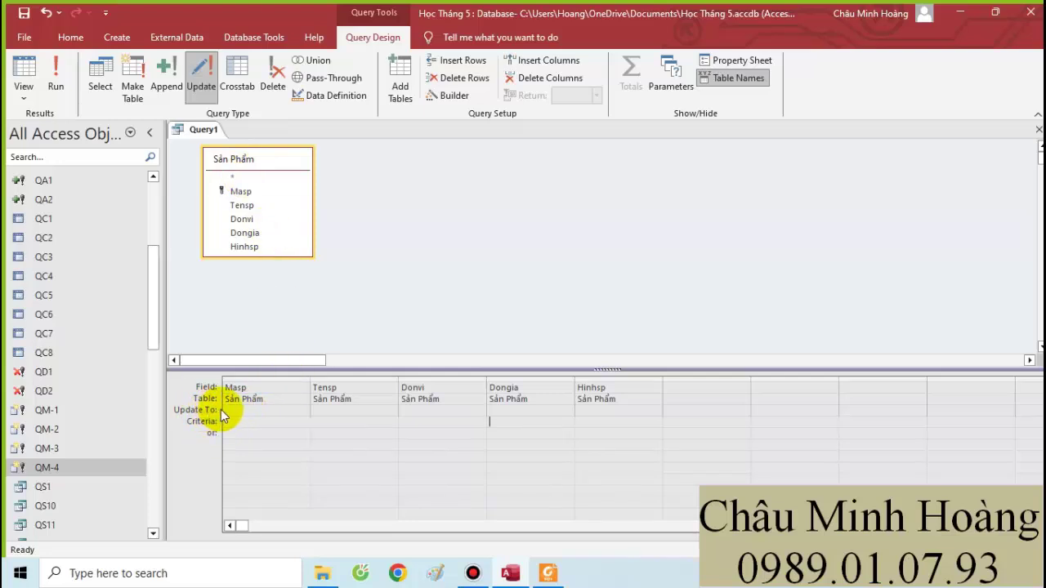
# Begin Dongia's Update To expression in the Zoom editor with iif( [Donvi] ="Kg" ;.
pyautogui.click(494, 412)
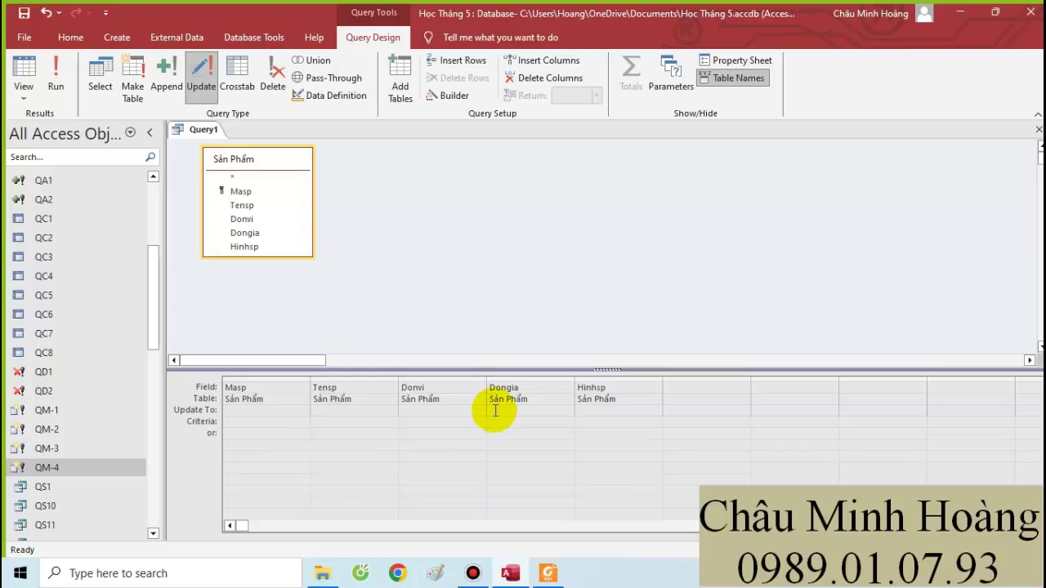
pyautogui.rightClick(493, 411)
pyautogui.click(535, 376)
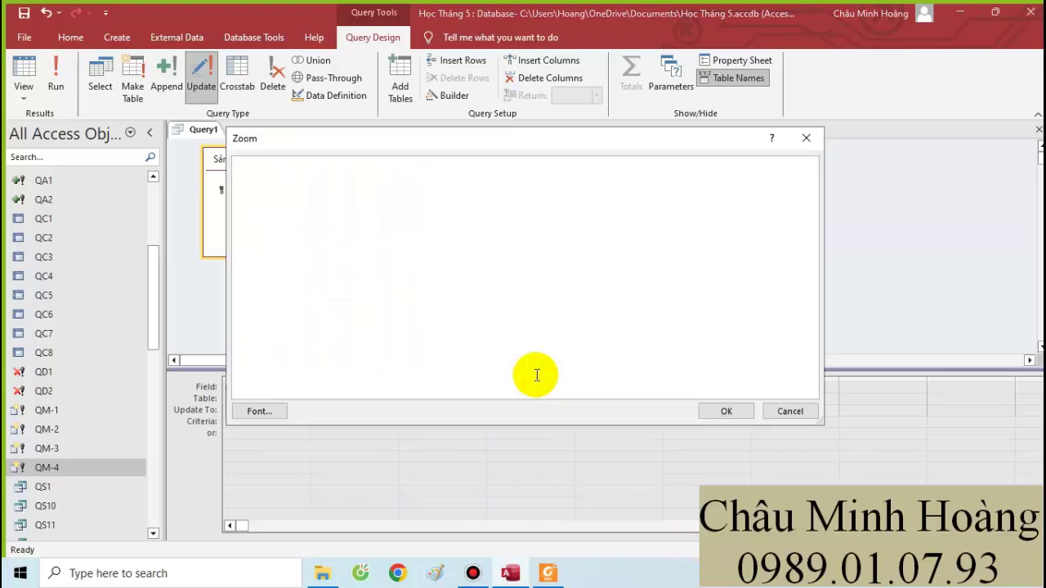
pyautogui.write('iif(')
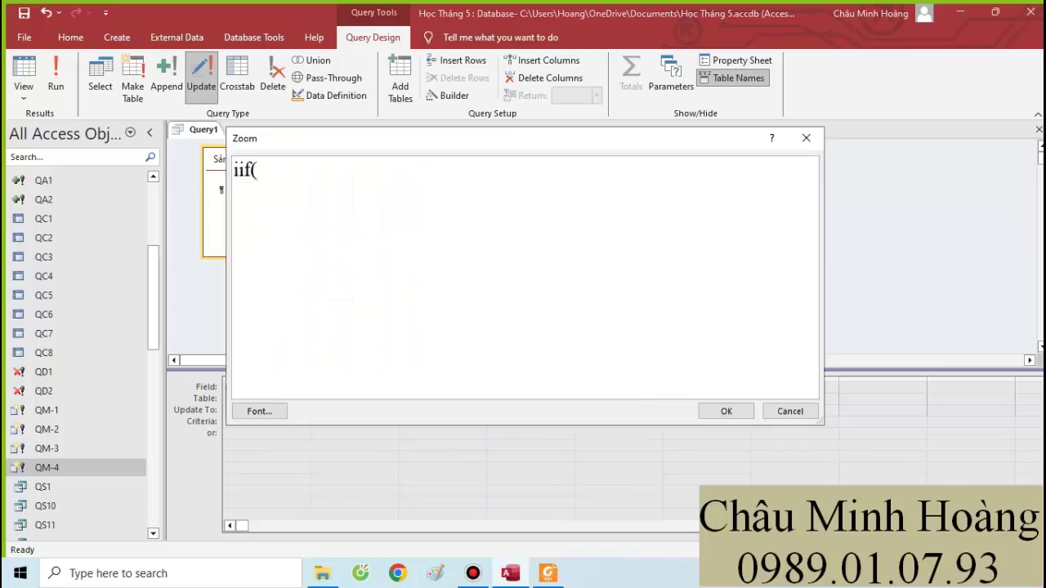
pyautogui.write(' [DO')
pyautogui.press('BackSpace')
pyautogui.press('BackSpace')
pyautogui.press('BackSpace')
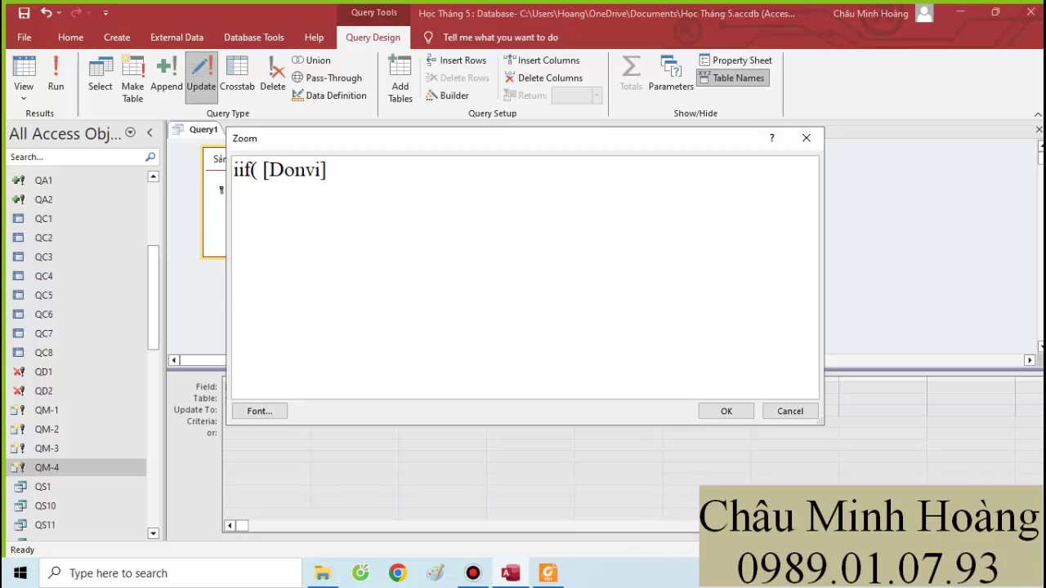
pyautogui.write('onvi] ="Kg')
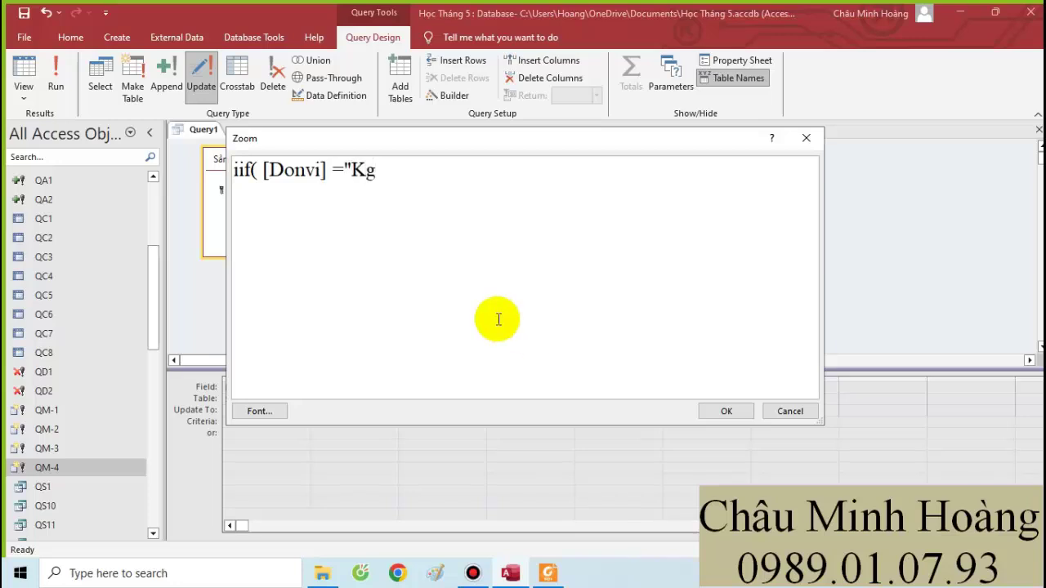
pyautogui.write('" ;')
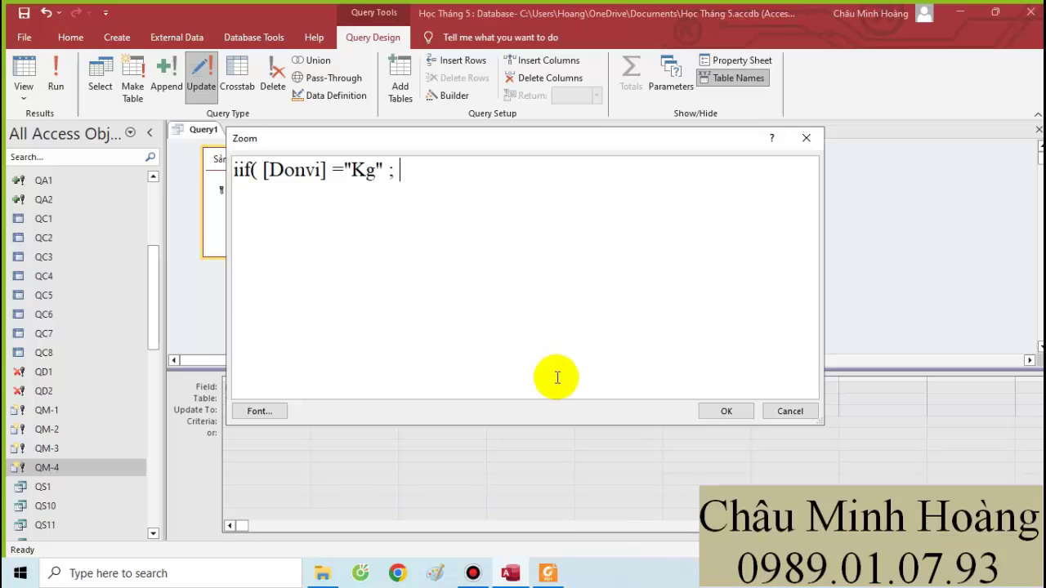
# Recheck the QU1 exercise in the PDF, and complete Dongia's Update To expression in Access with [Dongia] * 1,15;[Dongia]).
pyautogui.click(548, 573)
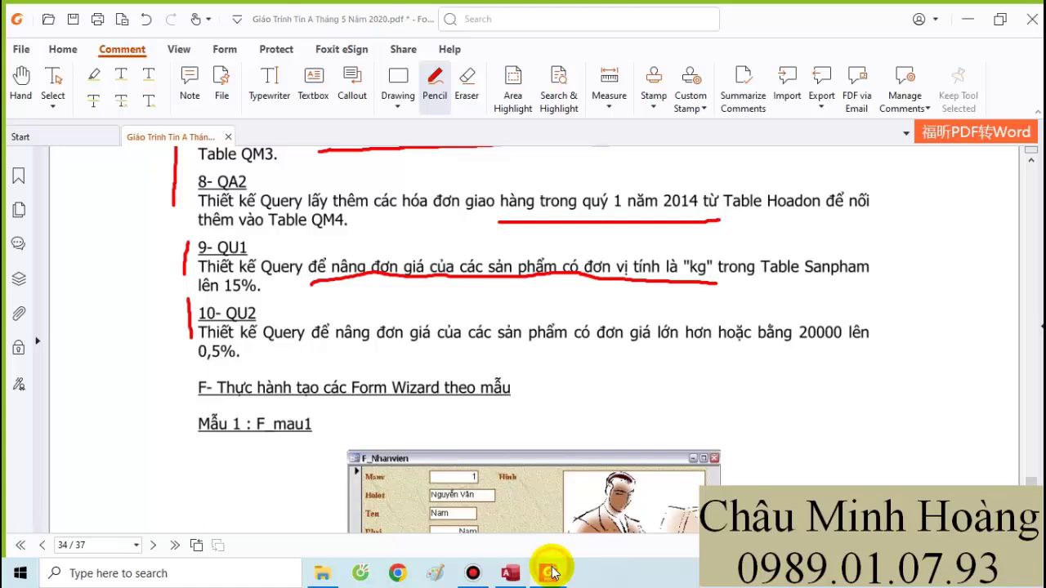
pyautogui.click(551, 572)
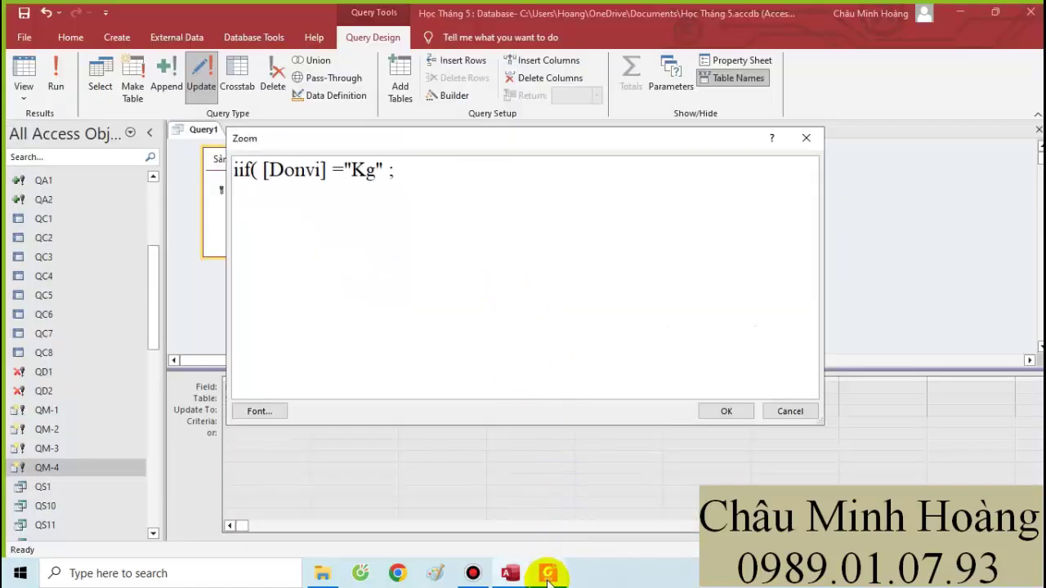
pyautogui.write('[Dongia] * 1,15;[Dongia')
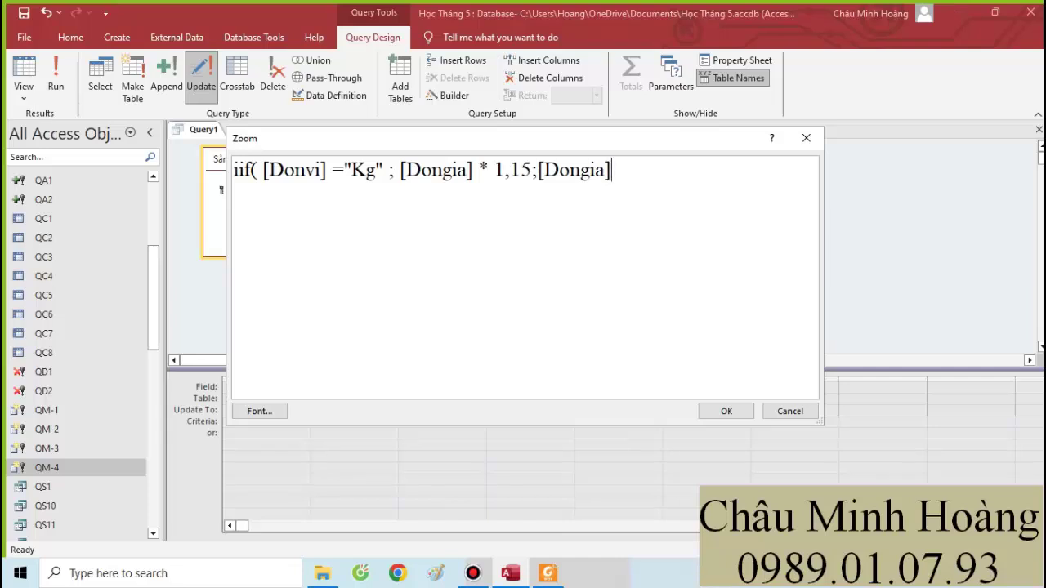
pyautogui.write(')')
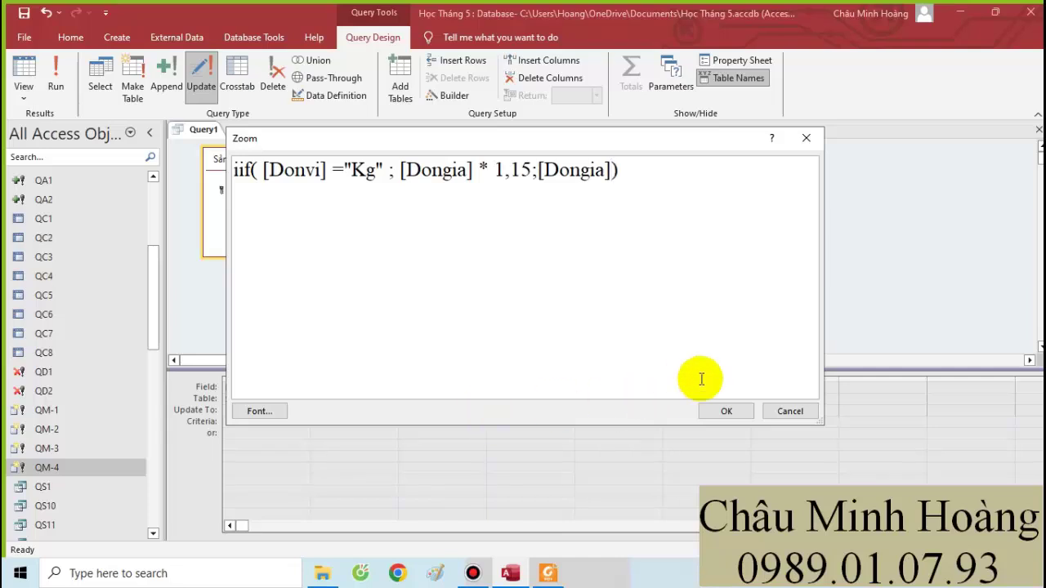
pyautogui.click(726, 411)
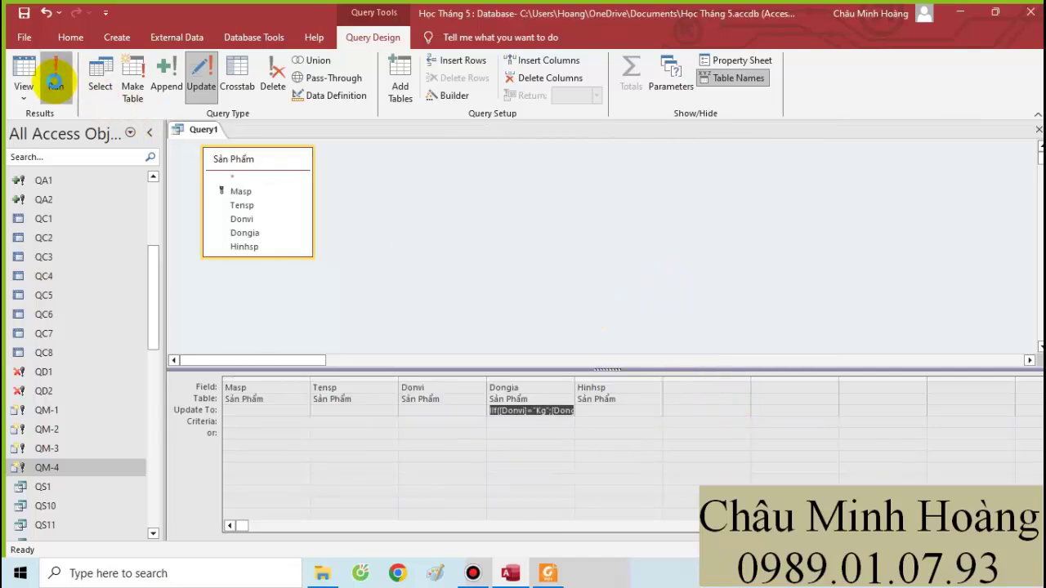
# Start running the update query but cancel it, and open the Sản Phẩm table to examine the prices of the Kg products.
pyautogui.click(55, 82)
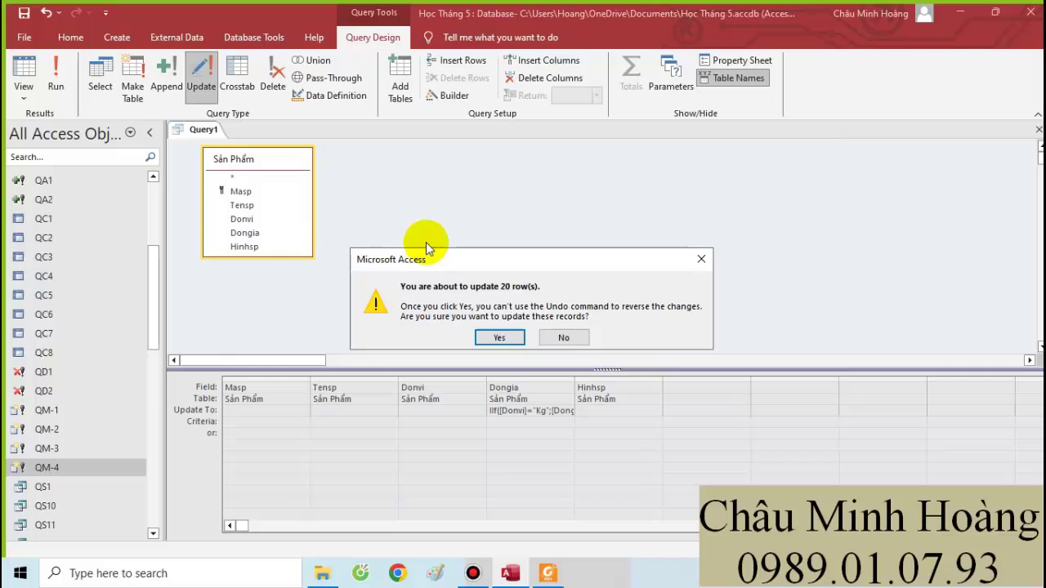
pyautogui.click(704, 259)
pyautogui.scroll(4, 85, 344)
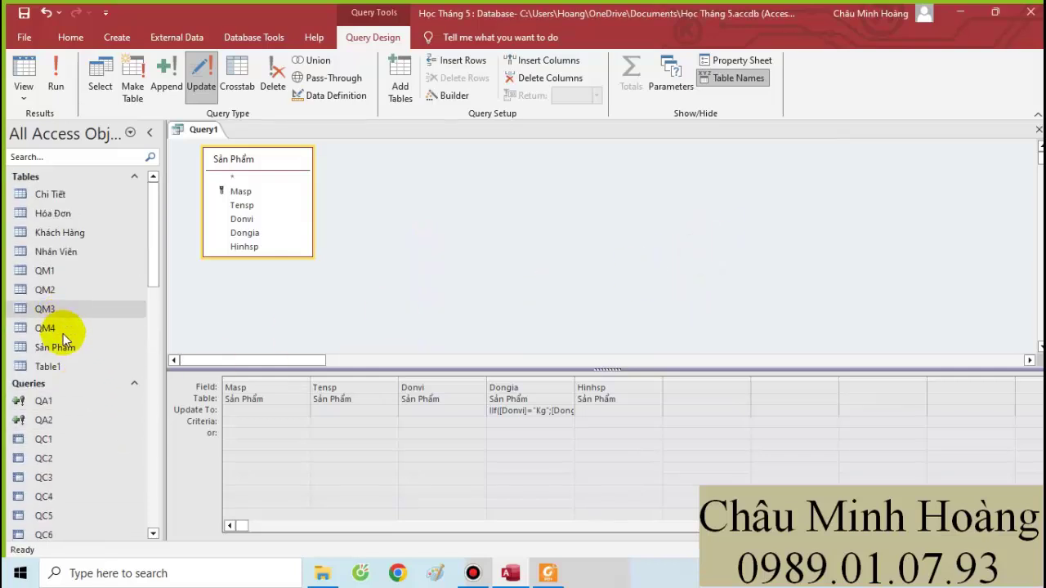
pyautogui.doubleClick(64, 350)
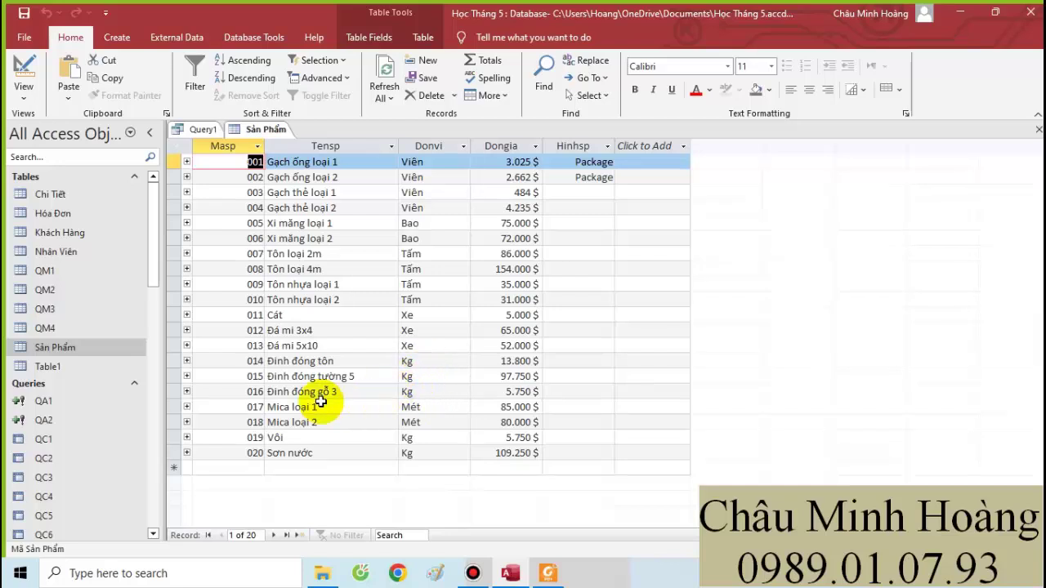
pyautogui.moveTo(175, 392); pyautogui.dragTo(175, 406)
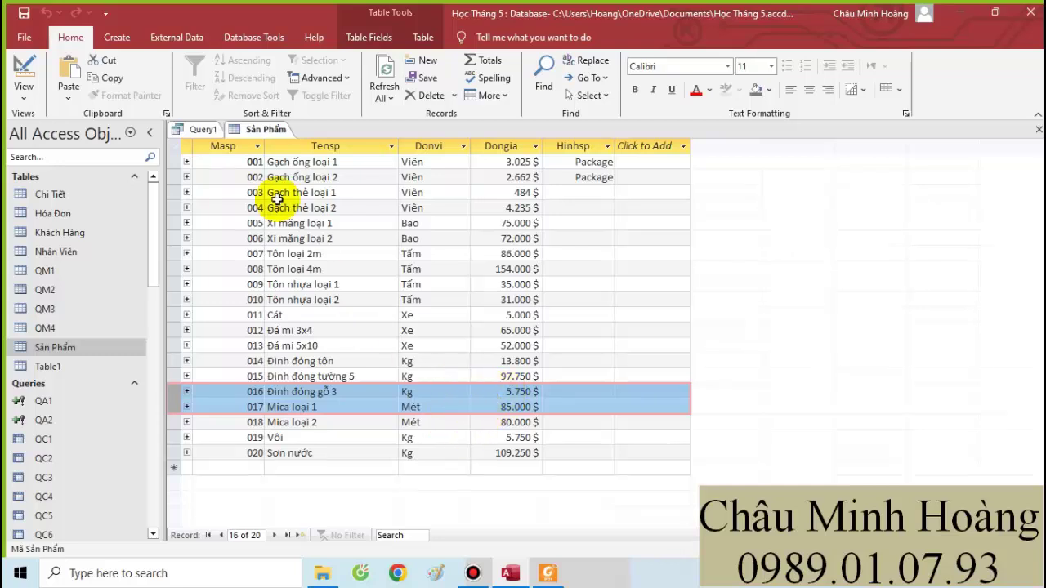
# Run the update query on the Sản Phẩm table, check the Kg product prices in the table and close it.
pyautogui.click(201, 131)
pyautogui.click(360, 37)
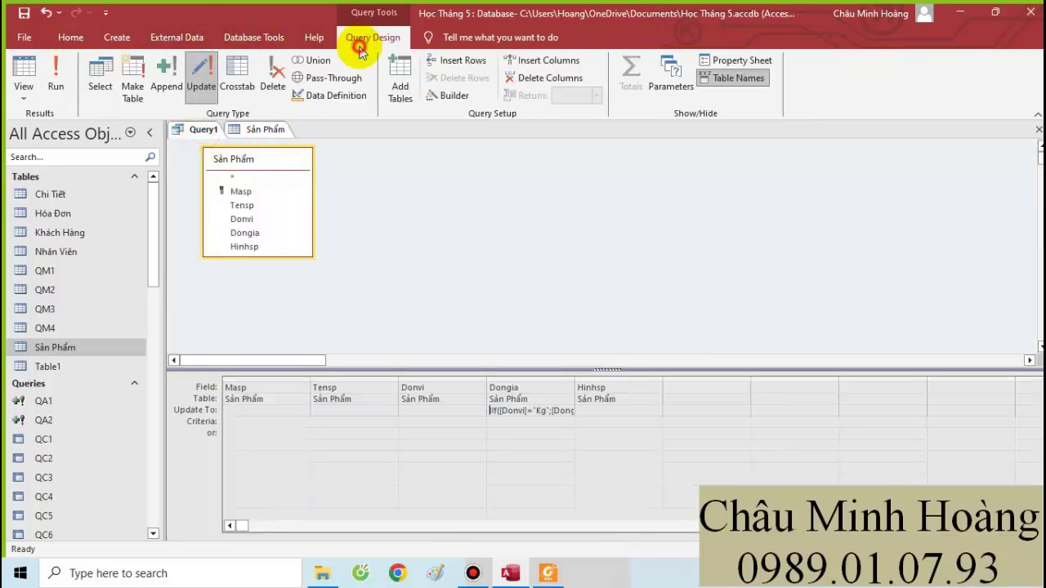
pyautogui.click(57, 78)
pyautogui.click(504, 336)
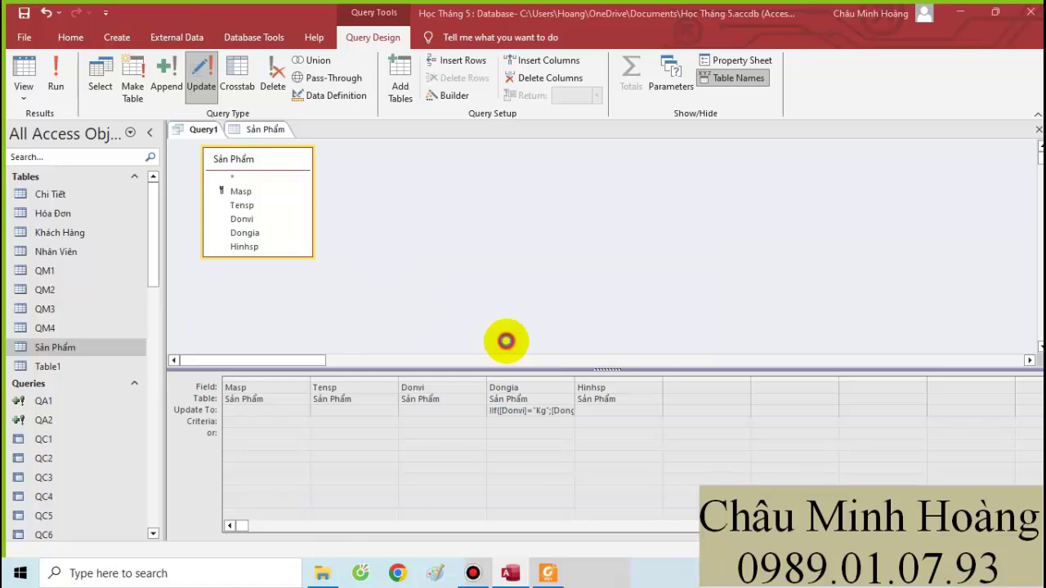
pyautogui.click(264, 131)
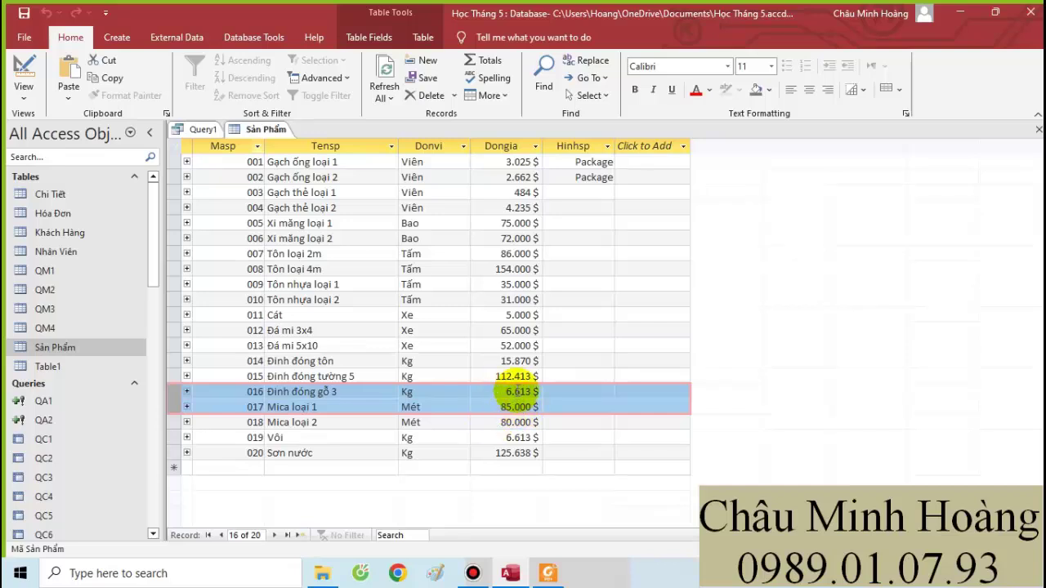
pyautogui.click(1038, 130)
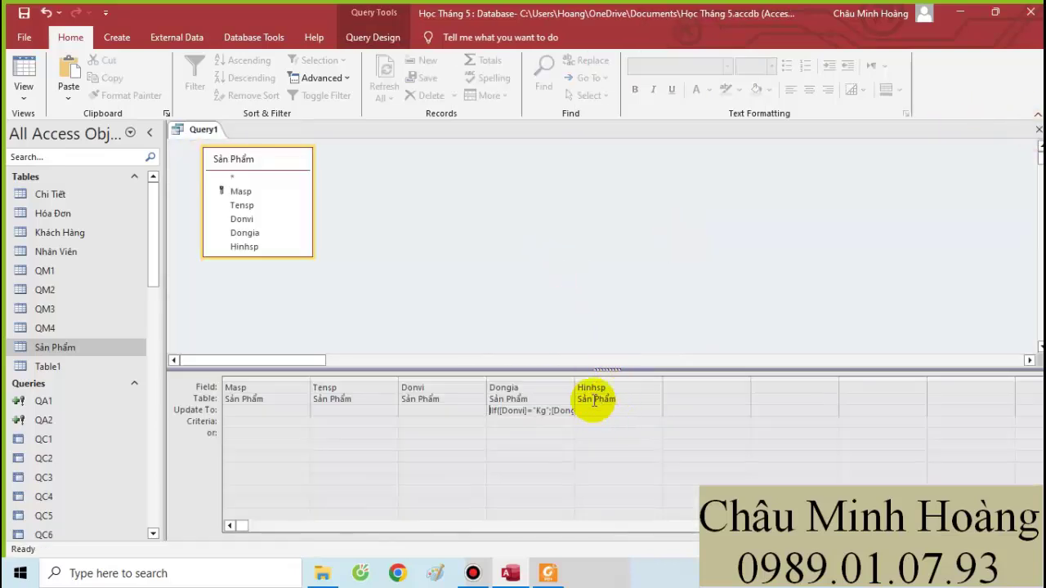
# Copy Dongia's full Update To expression and paste it into a new blank Word document.
pyautogui.doubleClick(576, 377)
pyautogui.hotkey('ctrl', 'c')
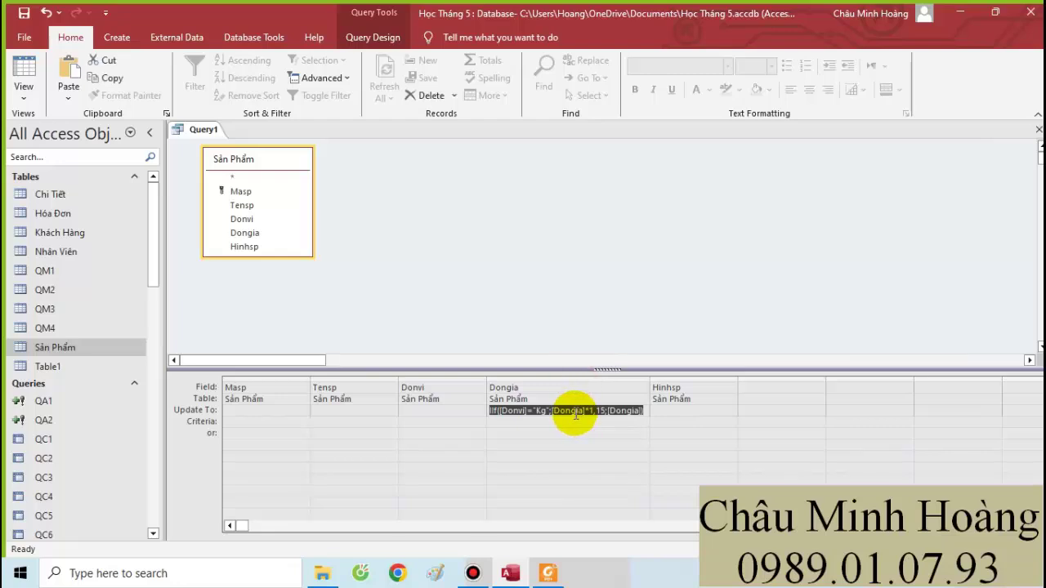
pyautogui.click(205, 568)
pyautogui.write('w')
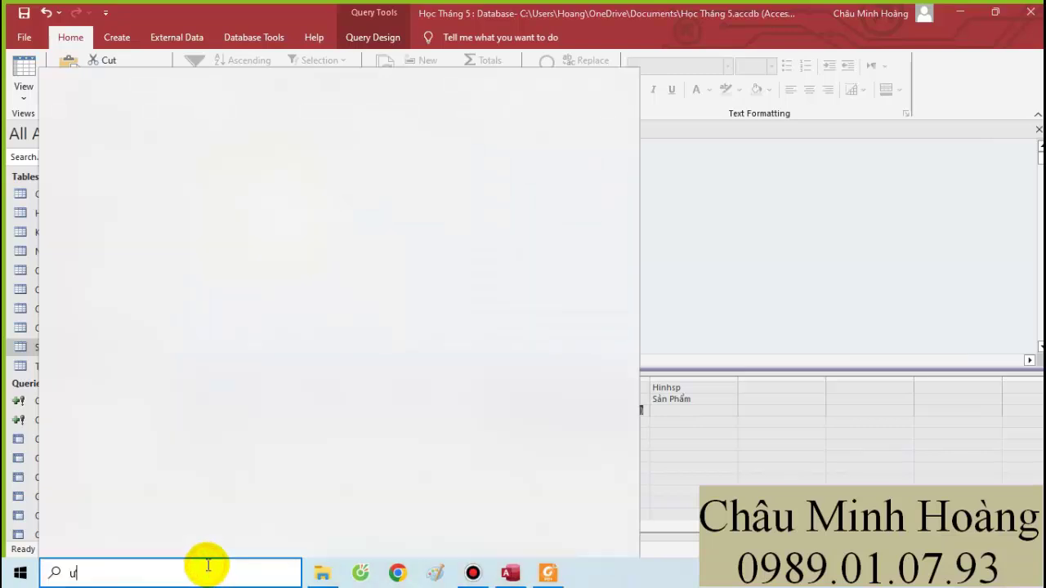
pyautogui.write('ord')
pyautogui.click(201, 163)
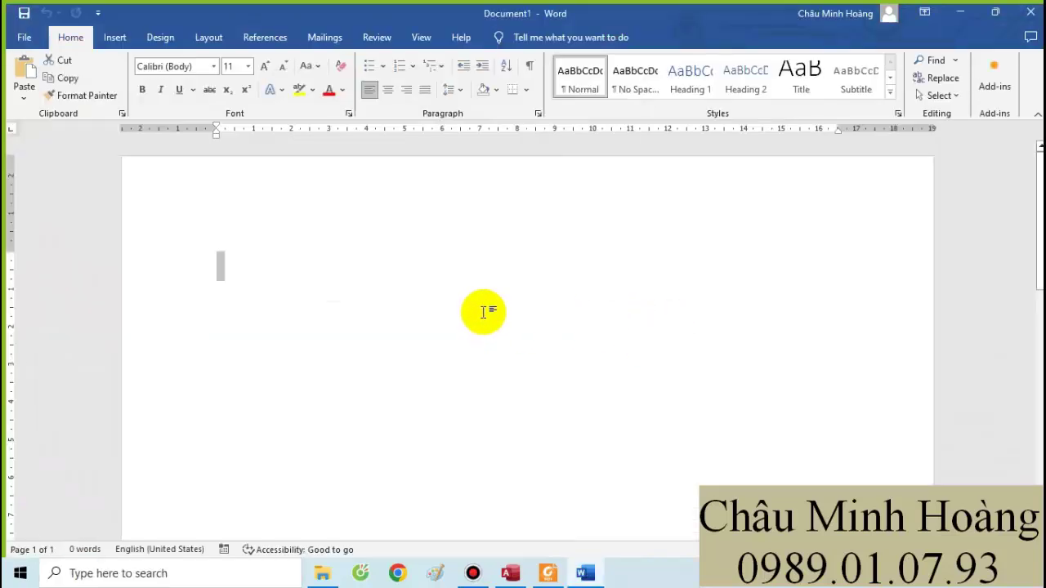
pyautogui.hotkey('ctrl', 'v')
# Format the pasted expression in Times New Roman at size 20 and add two line breaks after it.
pyautogui.hotkey('ctrl', 'a')
pyautogui.click(199, 66)
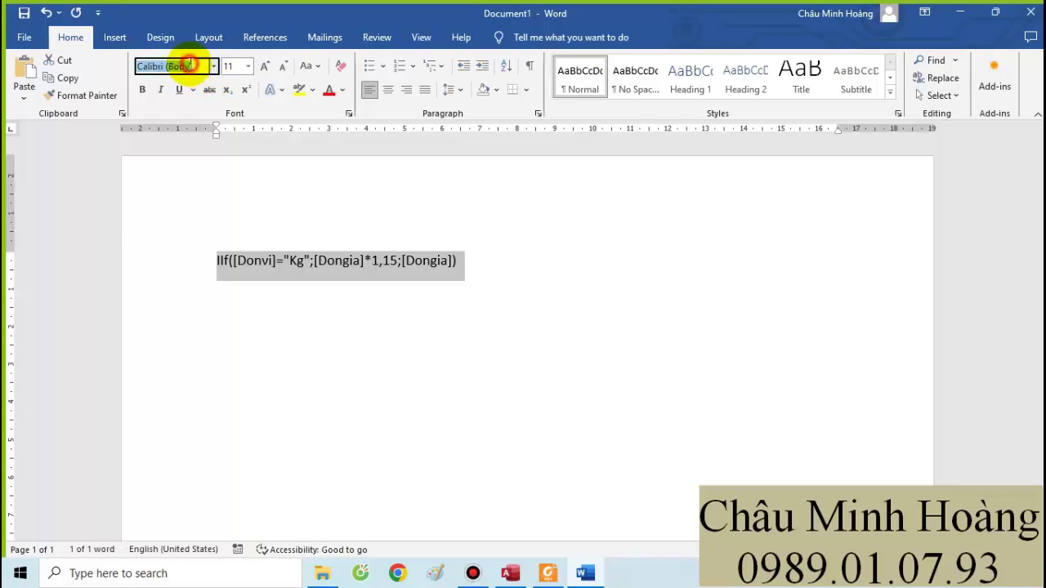
pyautogui.write('Times New Roma')
pyautogui.press('Return')
pyautogui.click(231, 66)
pyautogui.write('2')
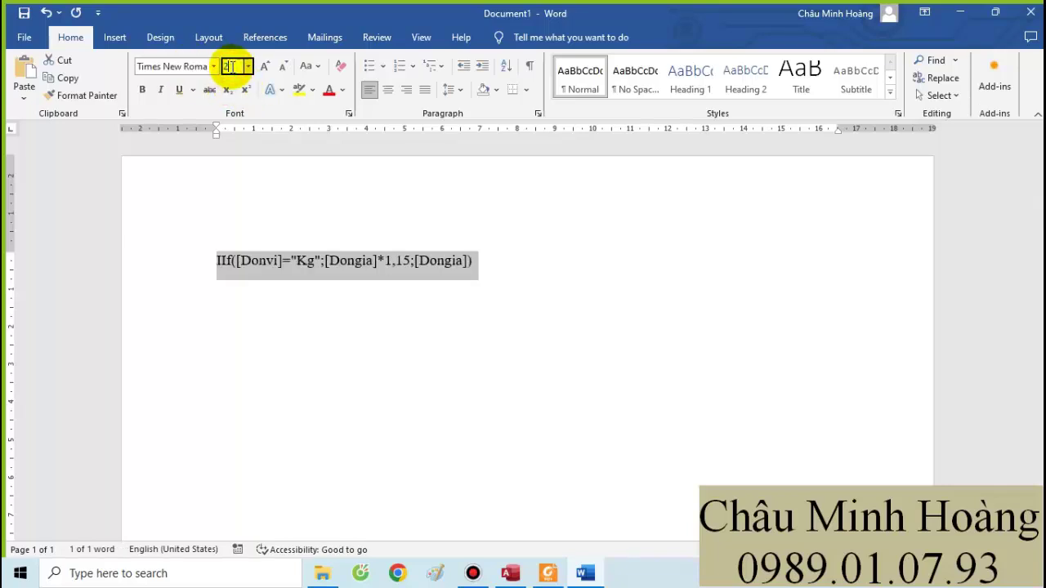
pyautogui.write('0')
pyautogui.press('Return')
pyautogui.click(347, 284)
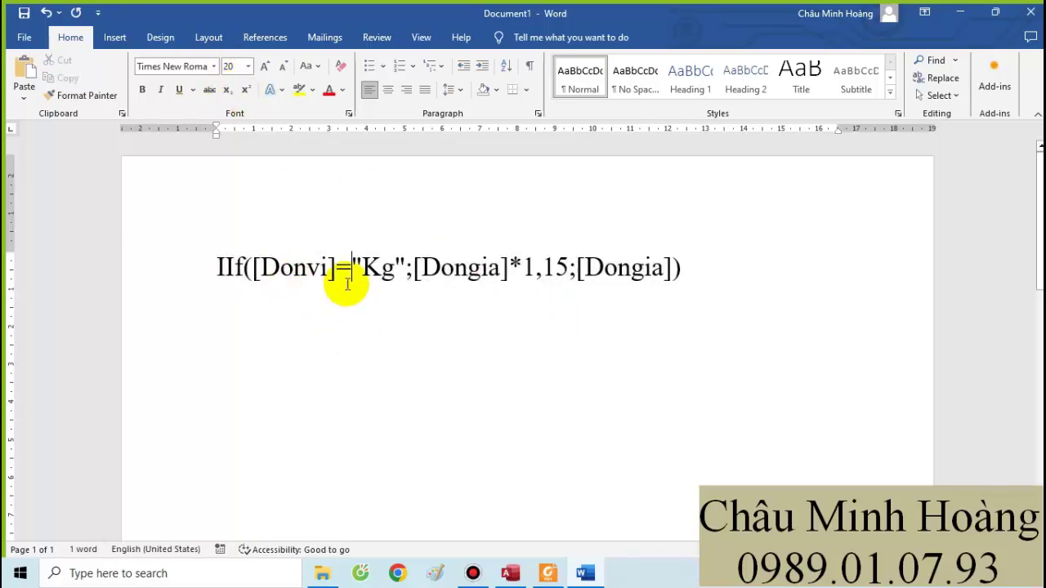
pyautogui.click(708, 274)
pyautogui.press('Return')
pyautogui.press('Return')
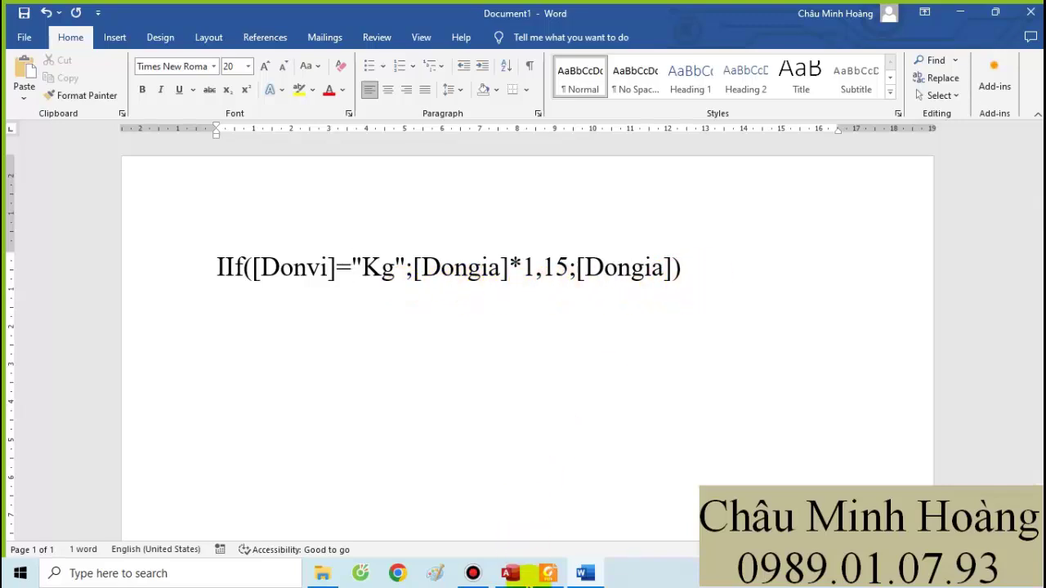
# Look over the update-query exercises in the PDF, then switch to Access and save the query as QU1.
pyautogui.click(548, 573)
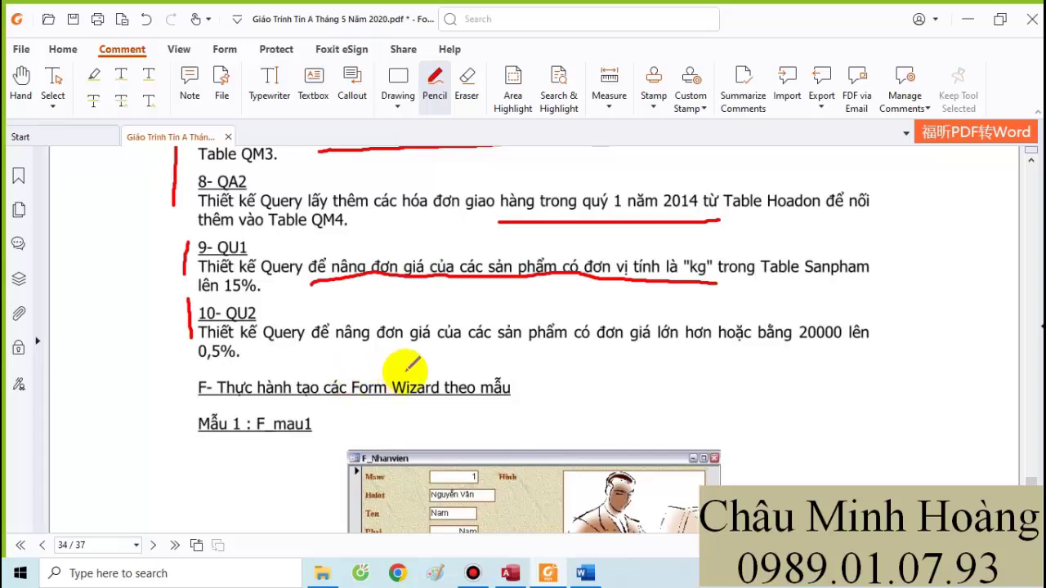
pyautogui.click(510, 573)
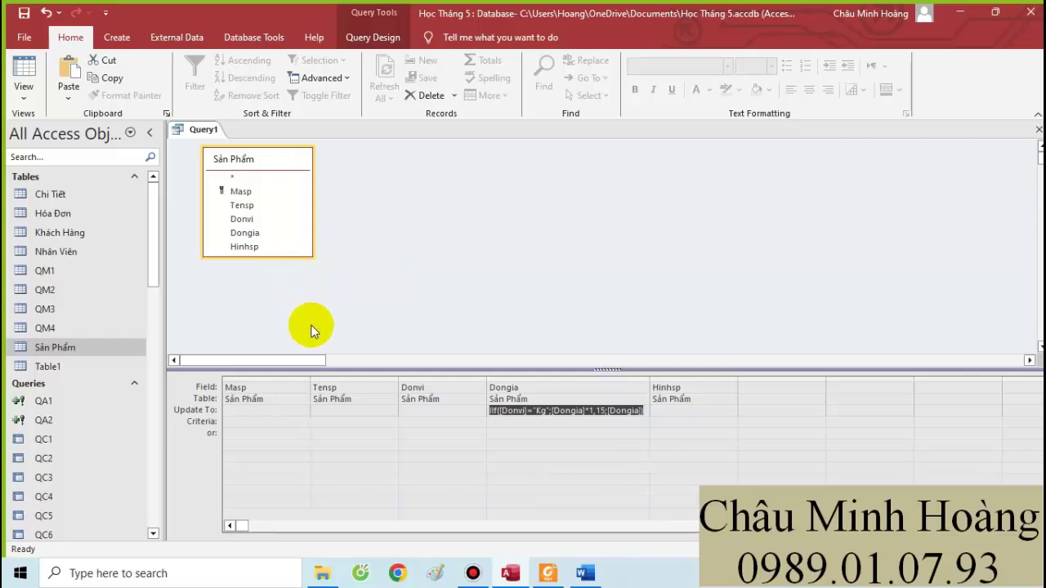
pyautogui.hotkey('ctrl', 's')
pyautogui.write('Q')
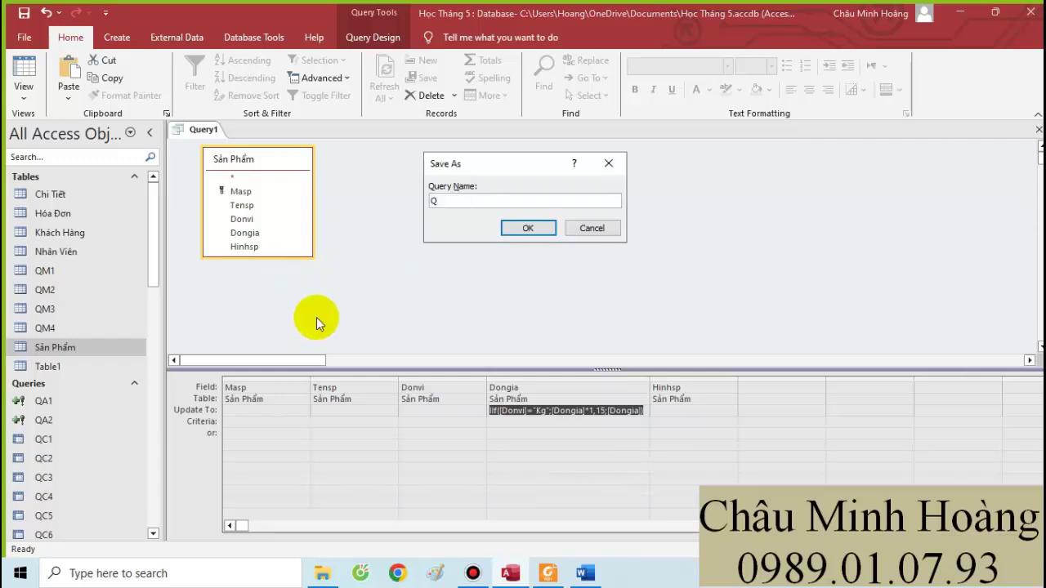
pyautogui.write('U1')
pyautogui.click(523, 229)
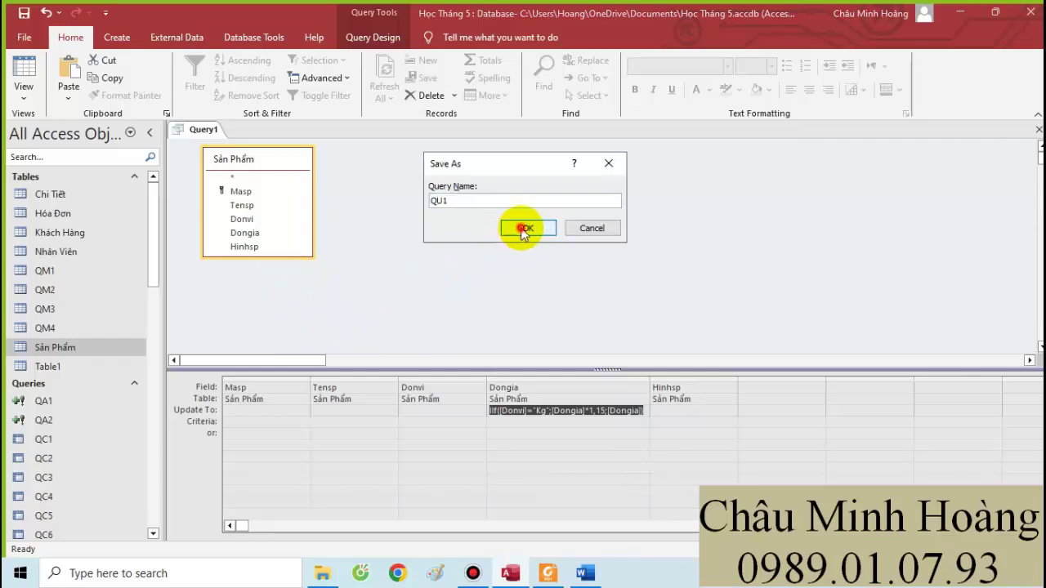
# Start a new query design based on the Sản Phẩm table.
pyautogui.click(122, 37)
pyautogui.click(237, 79)
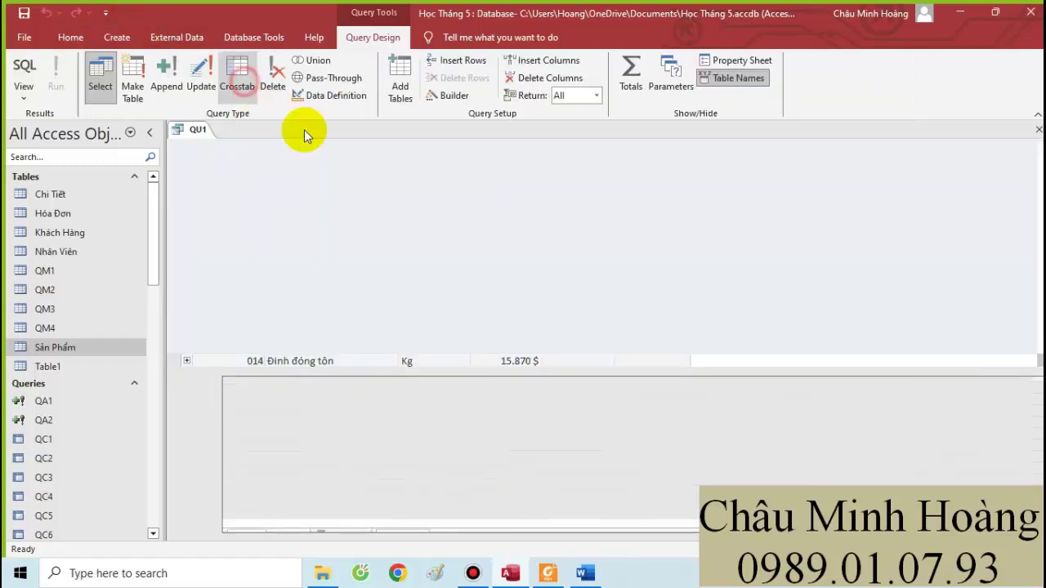
pyautogui.doubleClick(429, 299)
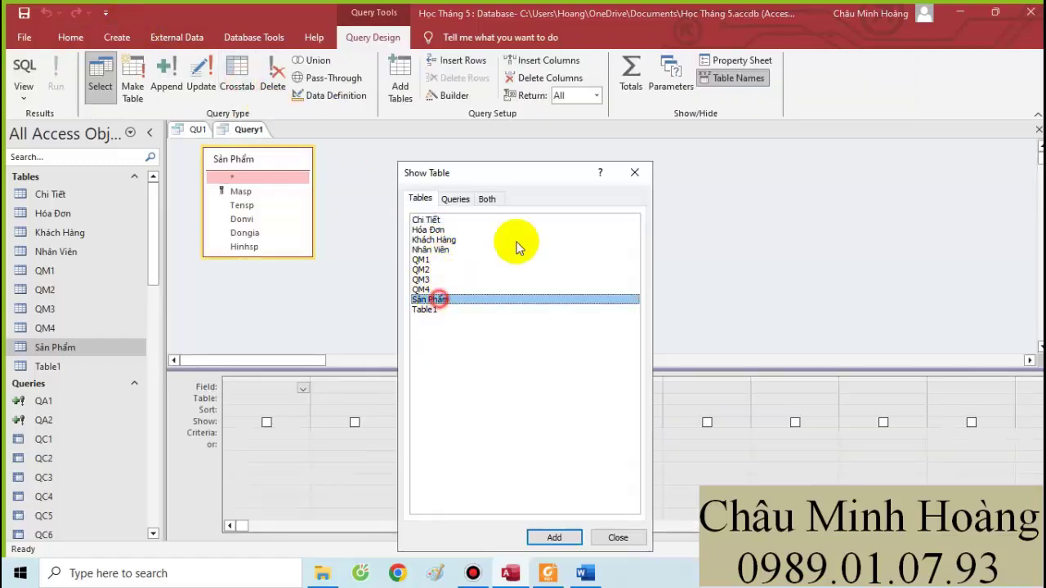
pyautogui.click(635, 174)
# Add the Masp, Tensp, Donvi, Dongia and Hinhsp fields to the new query.
pyautogui.doubleClick(241, 191)
pyautogui.click(245, 206)
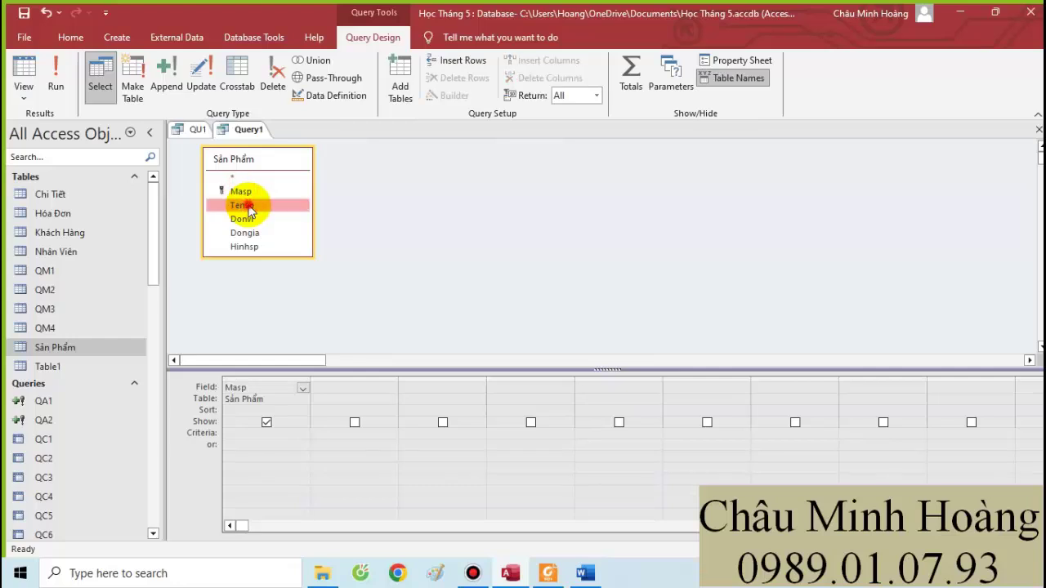
pyautogui.doubleClick(249, 208)
pyautogui.doubleClick(242, 219)
pyautogui.click(254, 236)
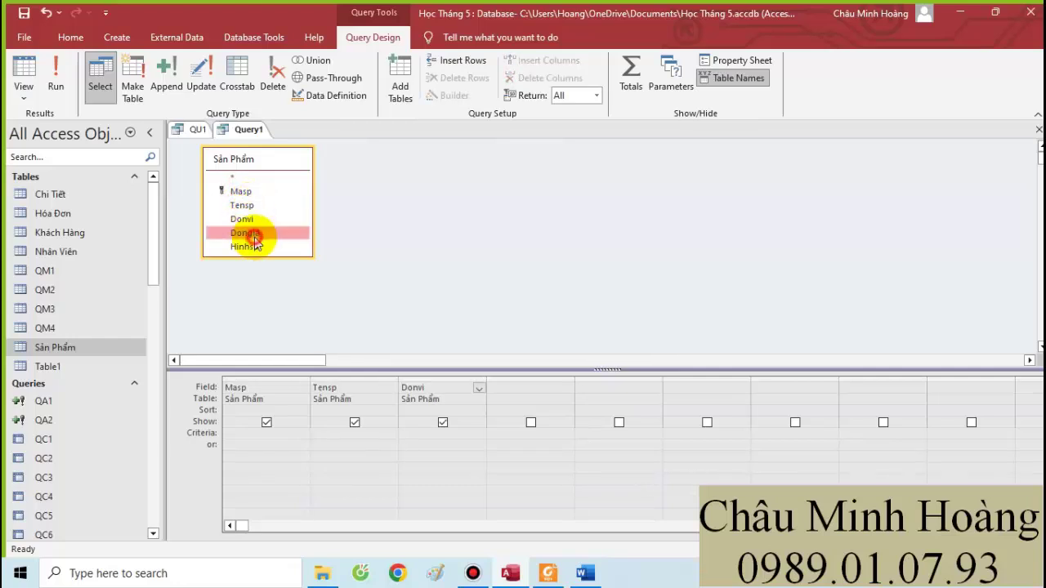
pyautogui.doubleClick(254, 234)
pyautogui.doubleClick(254, 245)
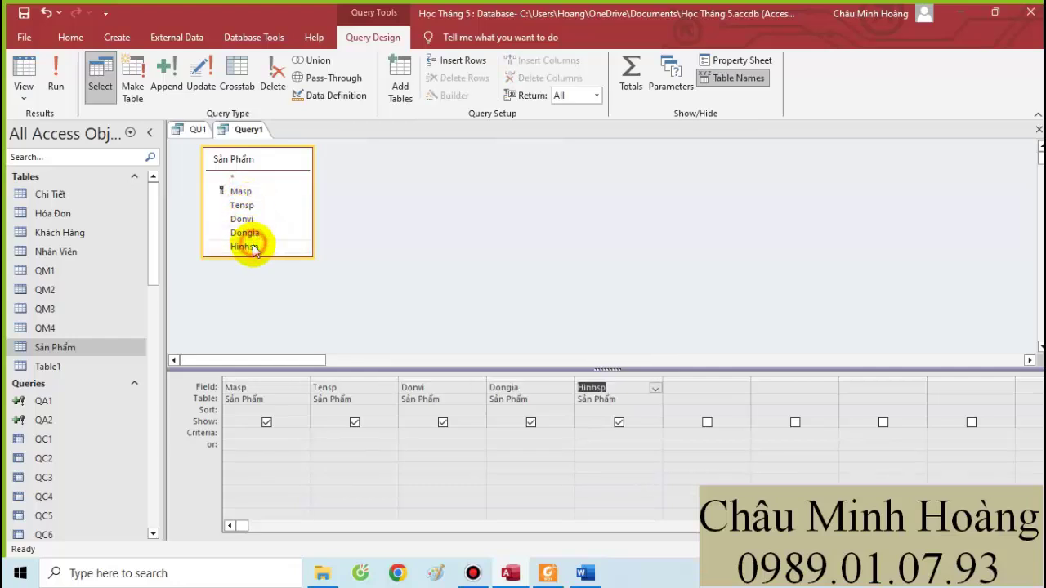
# Check the QU2 exercise in the PDF, and change the new Access query to an update query.
pyautogui.click(546, 574)
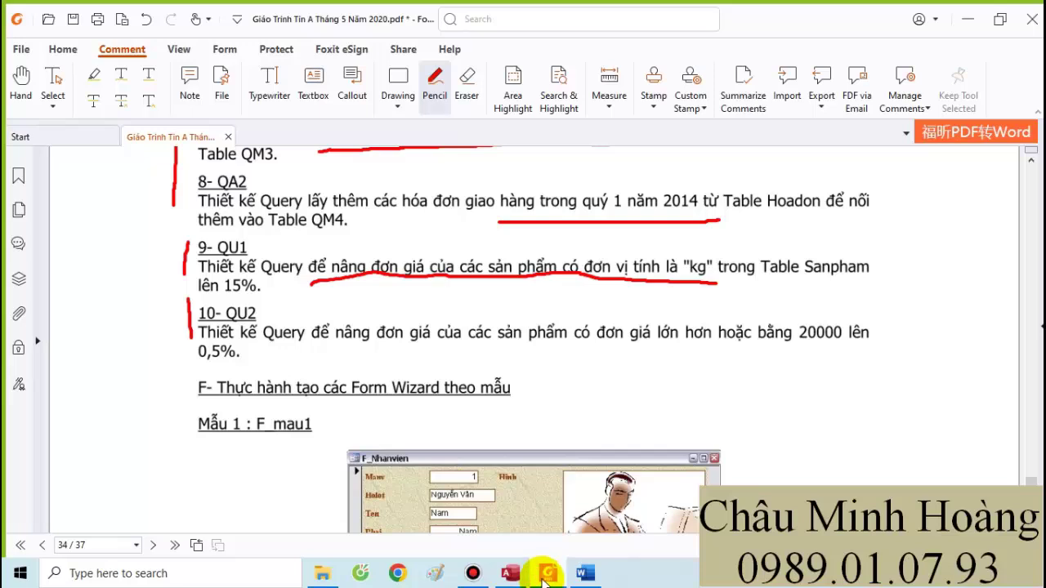
pyautogui.click(546, 574)
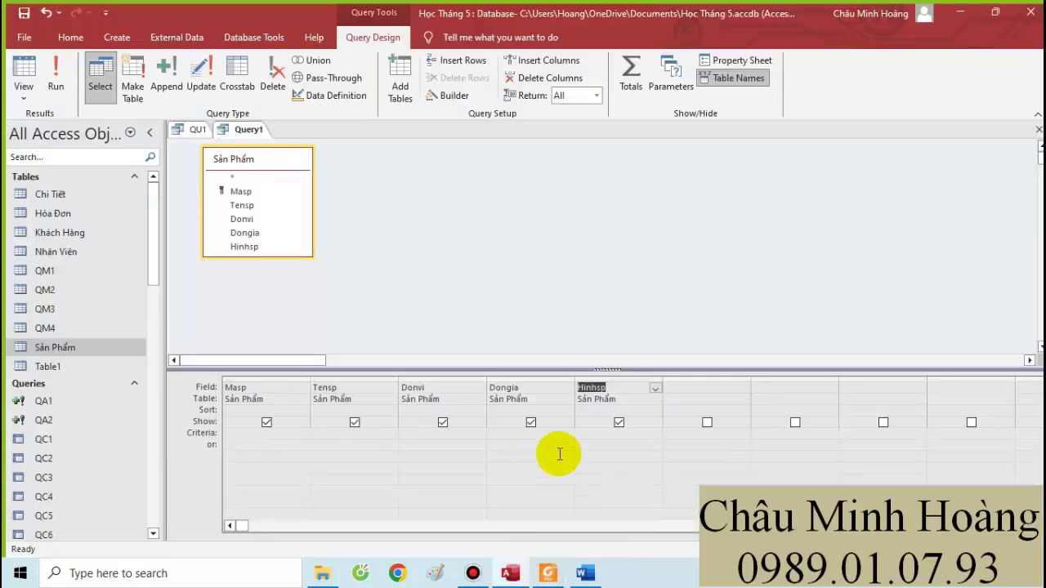
pyautogui.click(200, 78)
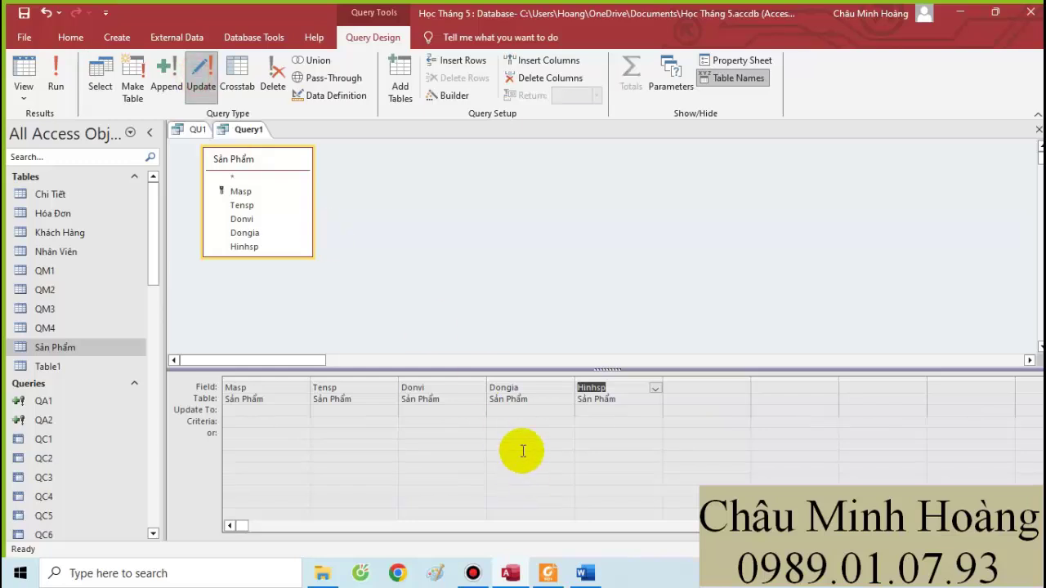
# Set the Dongia field's Update To expression to IIf([Dongia]>=20000;[Dongia]*(1+0,5/100);[Dongia]).
pyautogui.rightClick(500, 411)
pyautogui.click(546, 381)
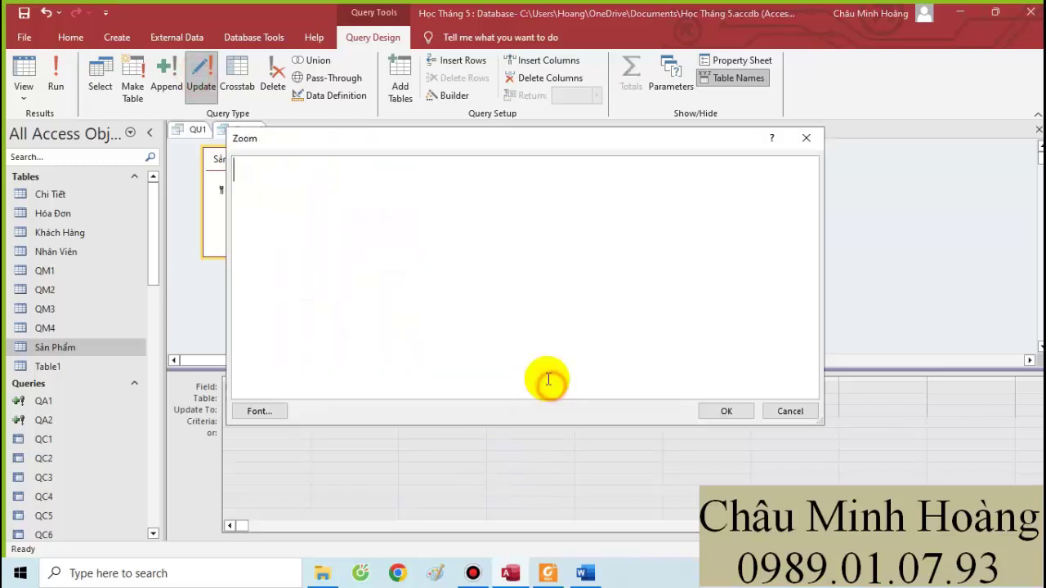
pyautogui.write('iif([Dongia] >=20000;[Do')
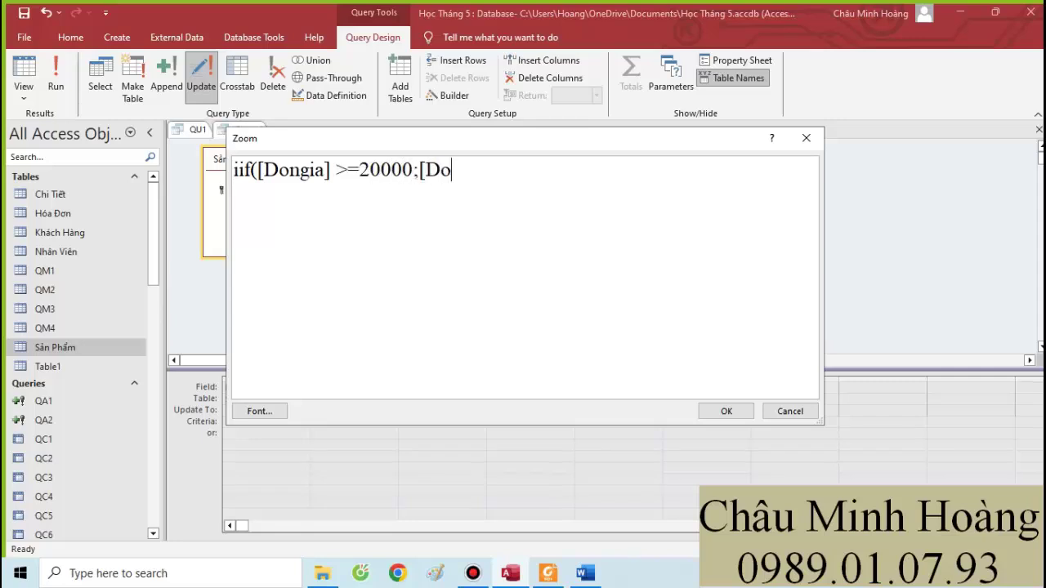
pyautogui.write('ngia]')
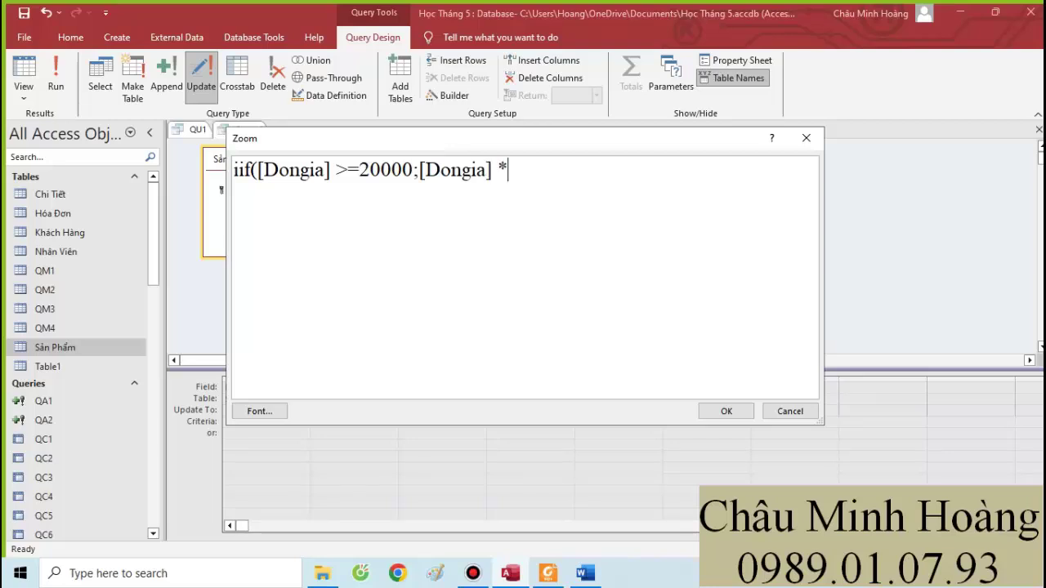
pyautogui.write(' * 1')
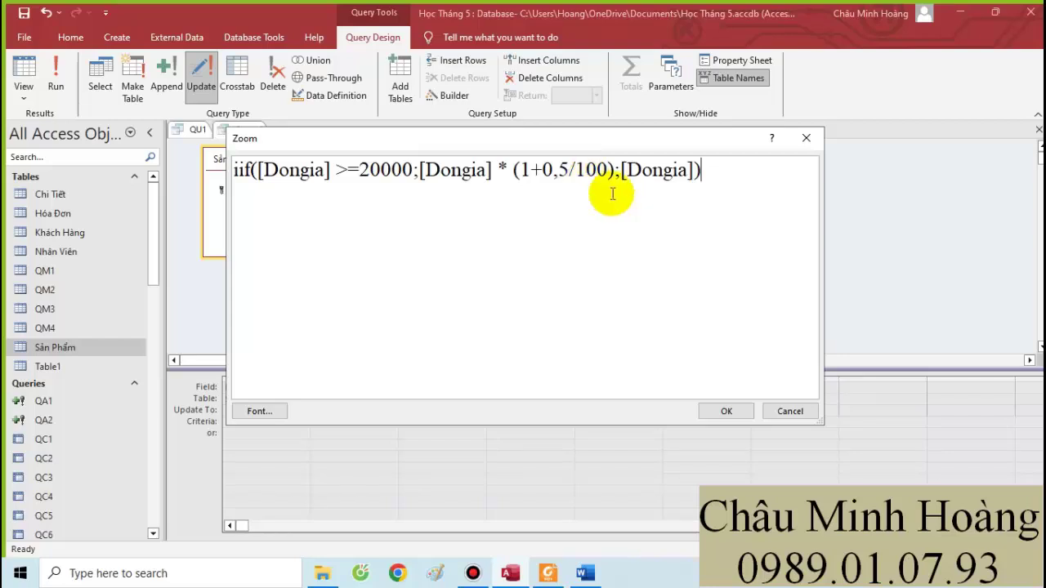
pyautogui.click(727, 411)
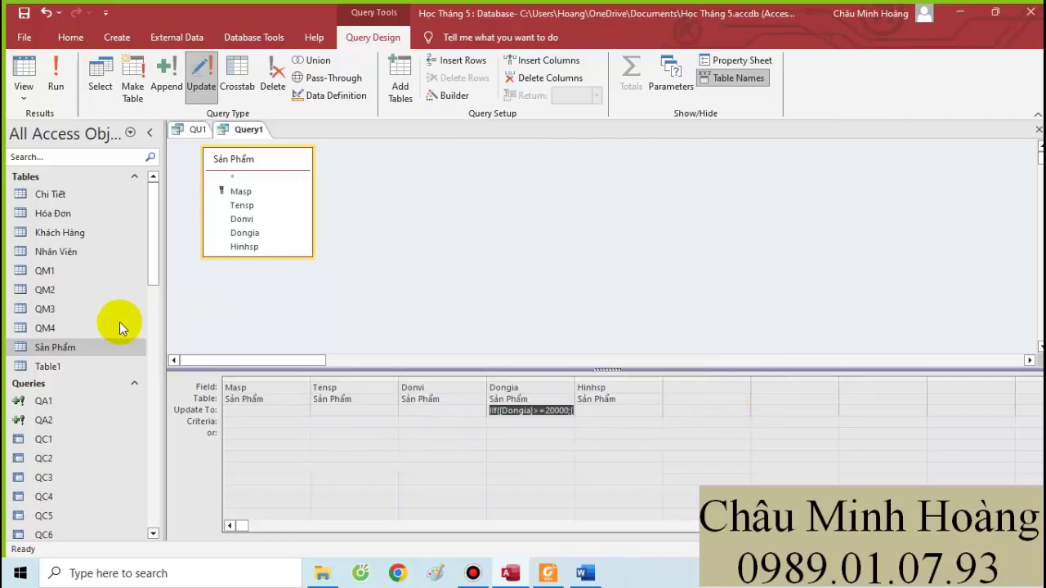
# Open the Sản Phẩm table and look over the product prices around records 004 and 005.
pyautogui.click(69, 349)
pyautogui.doubleClick(70, 350)
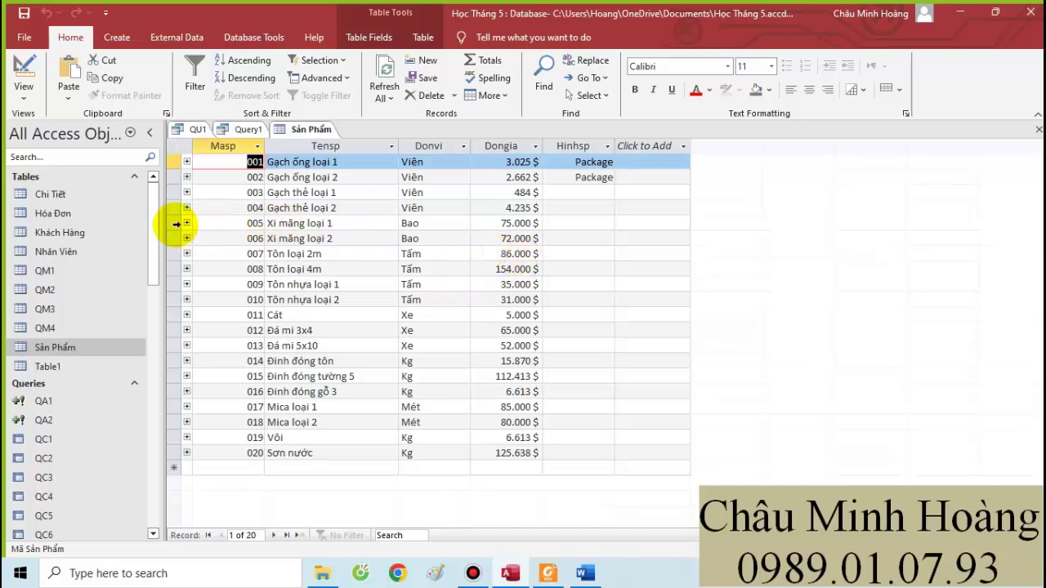
pyautogui.moveTo(176, 224); pyautogui.dragTo(176, 206)
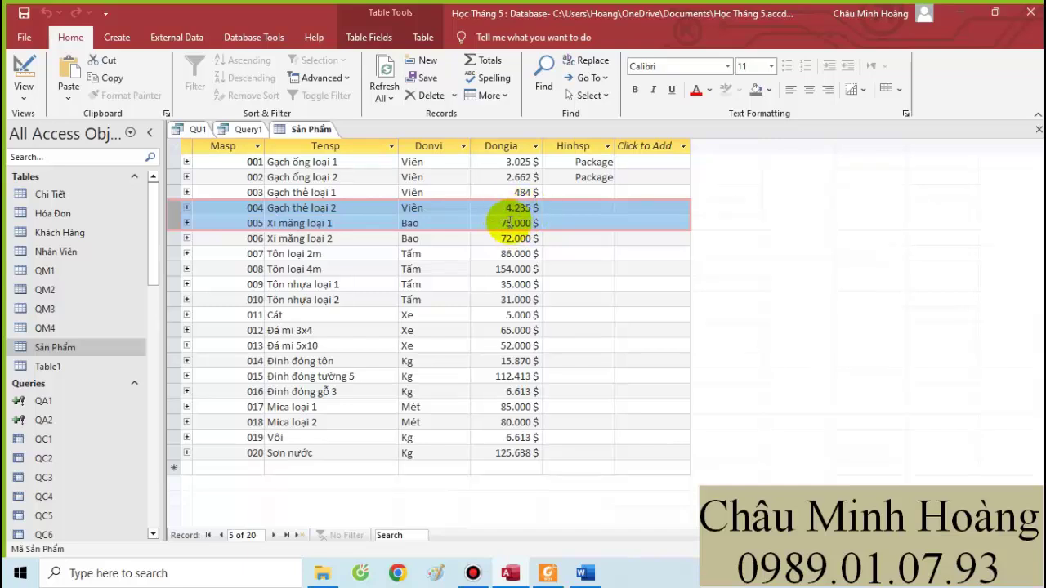
# Run the update query, check the Dongia prices in the Sản Phẩm table, and close the table.
pyautogui.click(245, 129)
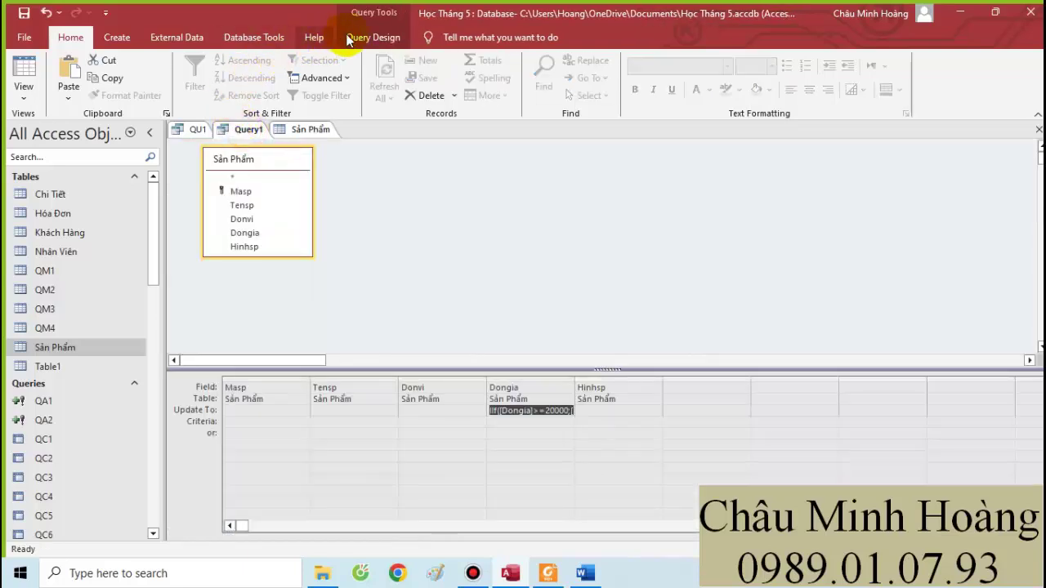
pyautogui.click(373, 36)
pyautogui.click(56, 82)
pyautogui.click(502, 401)
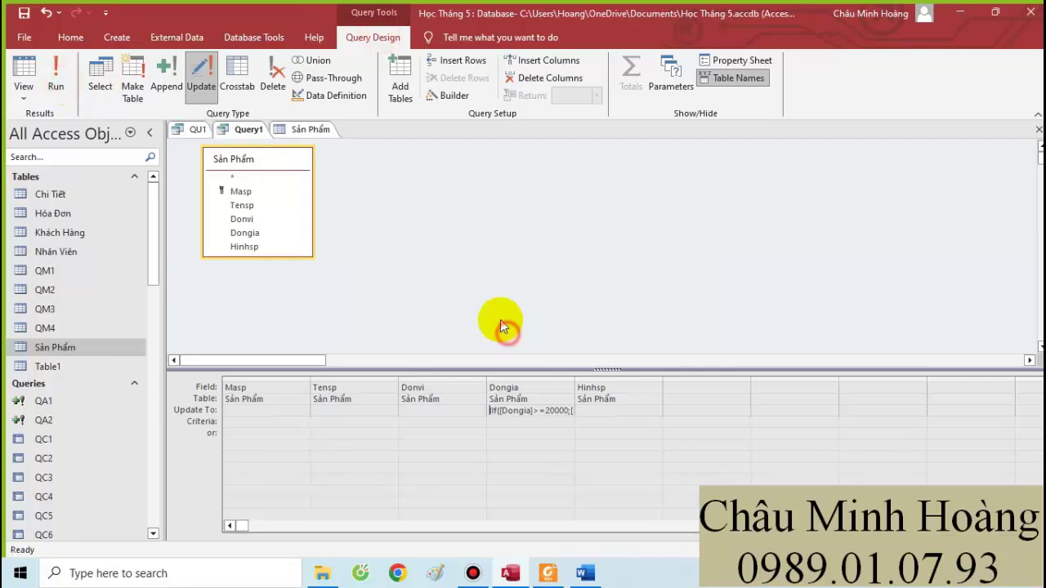
pyautogui.click(311, 129)
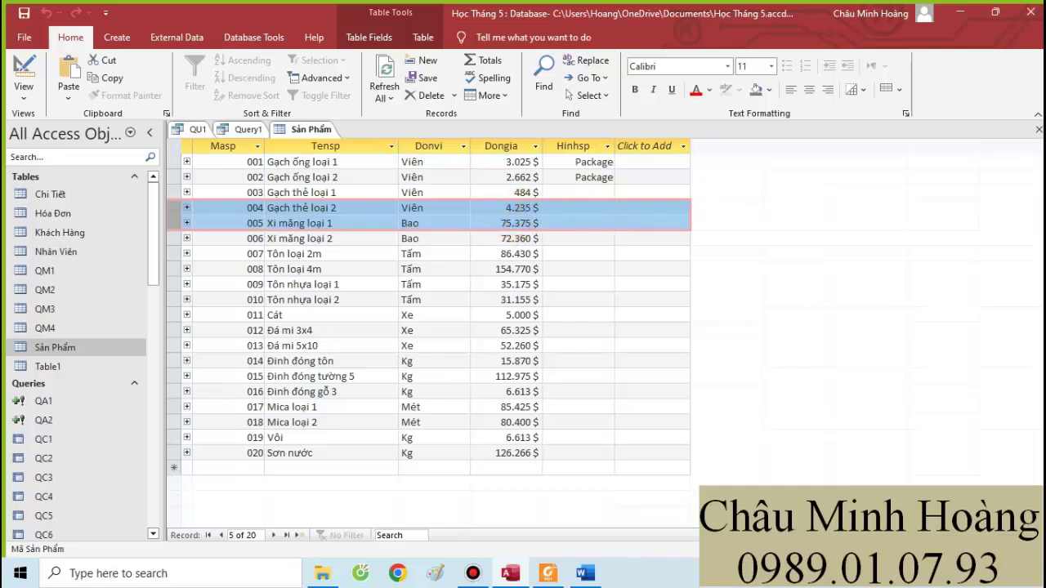
pyautogui.click(1038, 129)
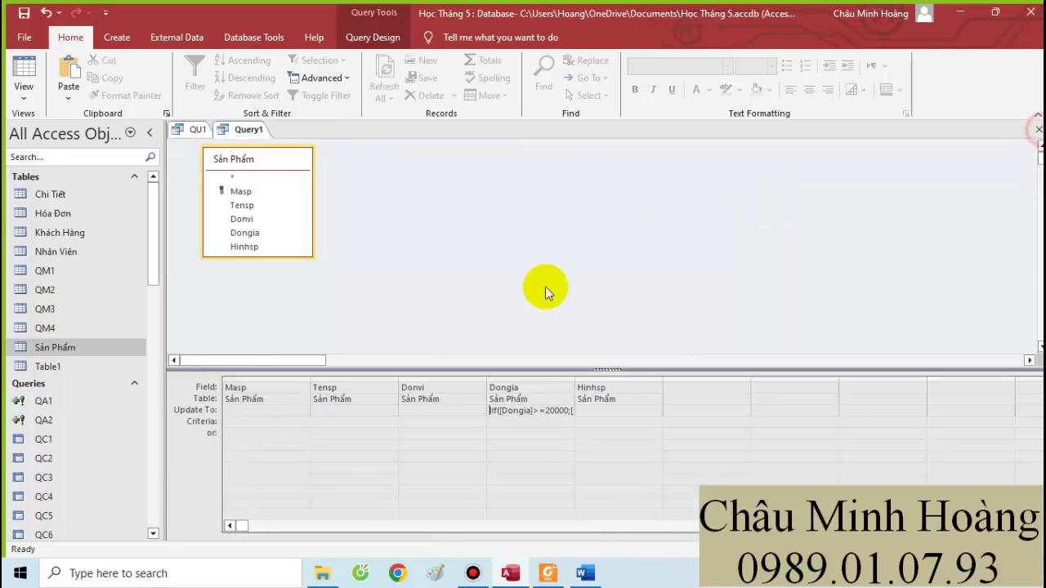
# Copy the Dongia update expression into the Word document below the Kg expression, and return to the query design in Access.
pyautogui.rightClick(547, 409)
pyautogui.click(595, 524)
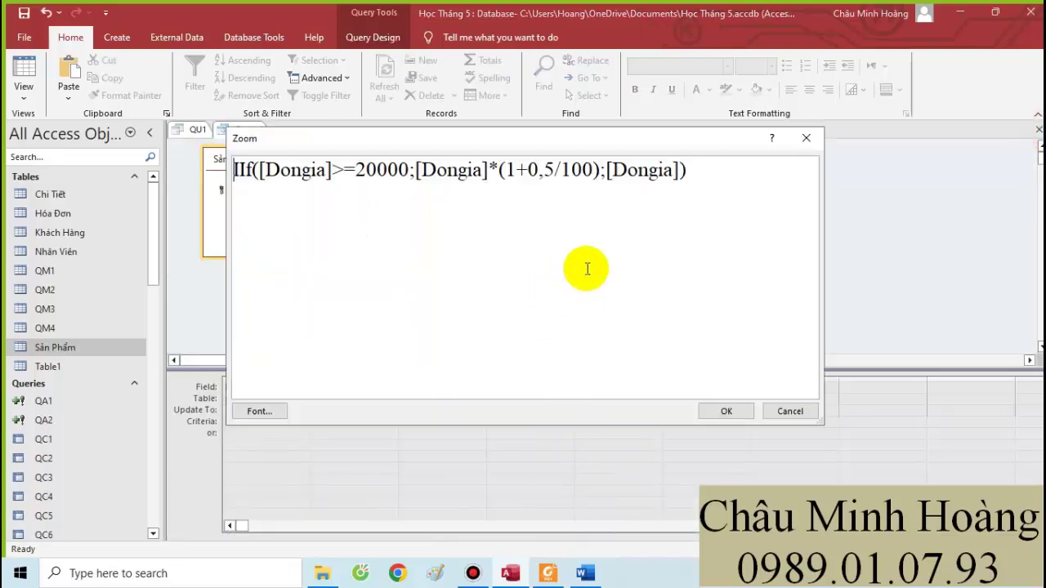
pyautogui.moveTo(712, 172); pyautogui.dragTo(168, 169)
pyautogui.hotkey('ctrl', 'c')
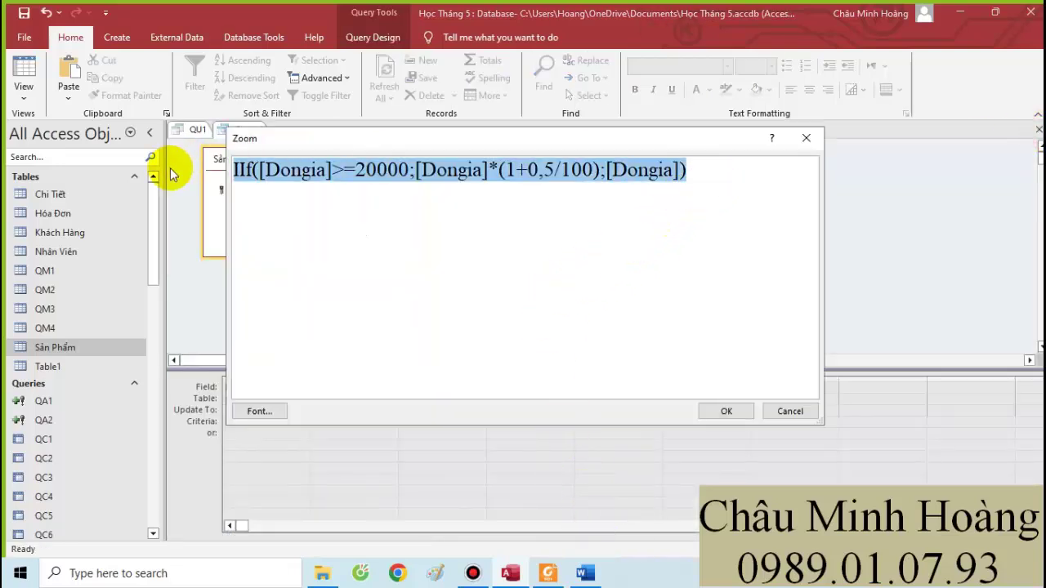
pyautogui.click(580, 574)
pyautogui.hotkey('ctrl', 'v')
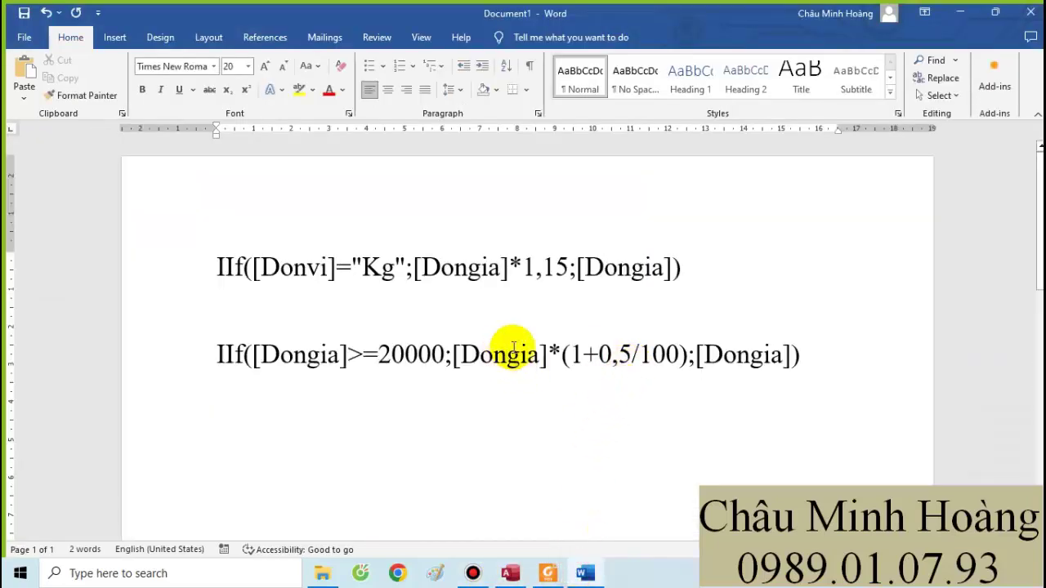
pyautogui.click(510, 574)
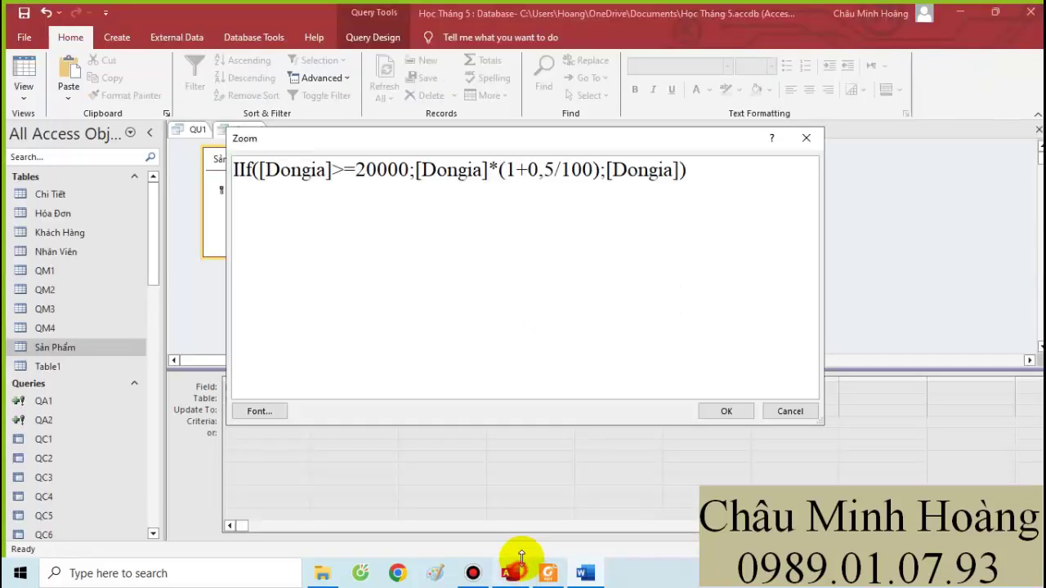
pyautogui.click(723, 412)
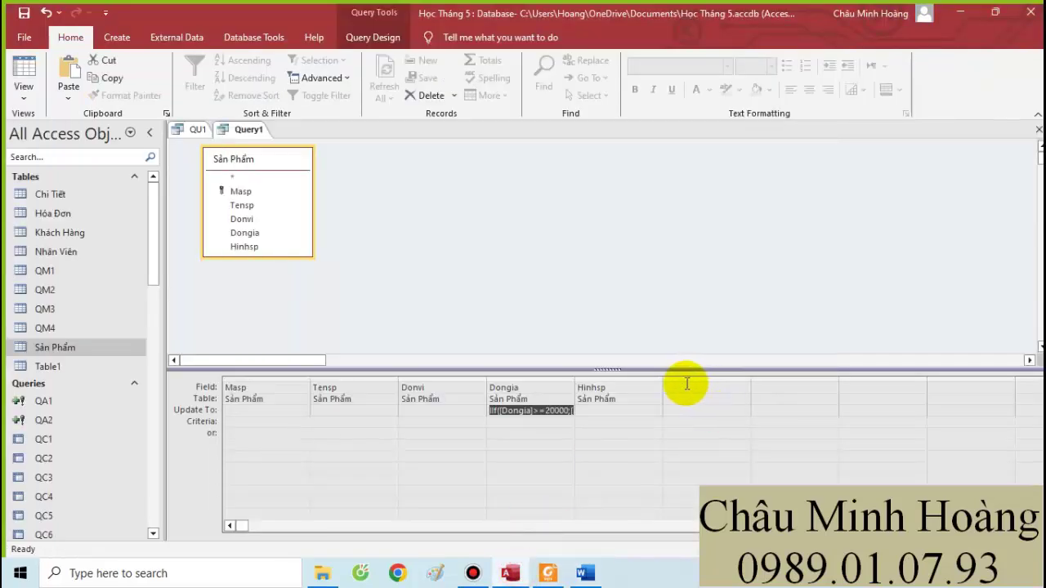
# Save the query as QU2.
pyautogui.hotkey('ctrl', 's')
pyautogui.write('QU2')
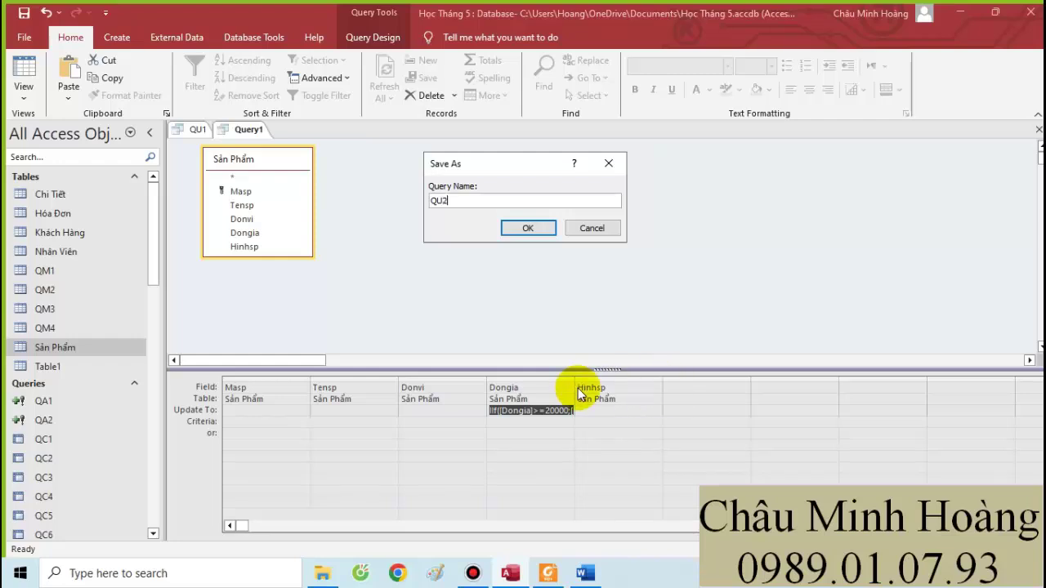
pyautogui.click(527, 227)
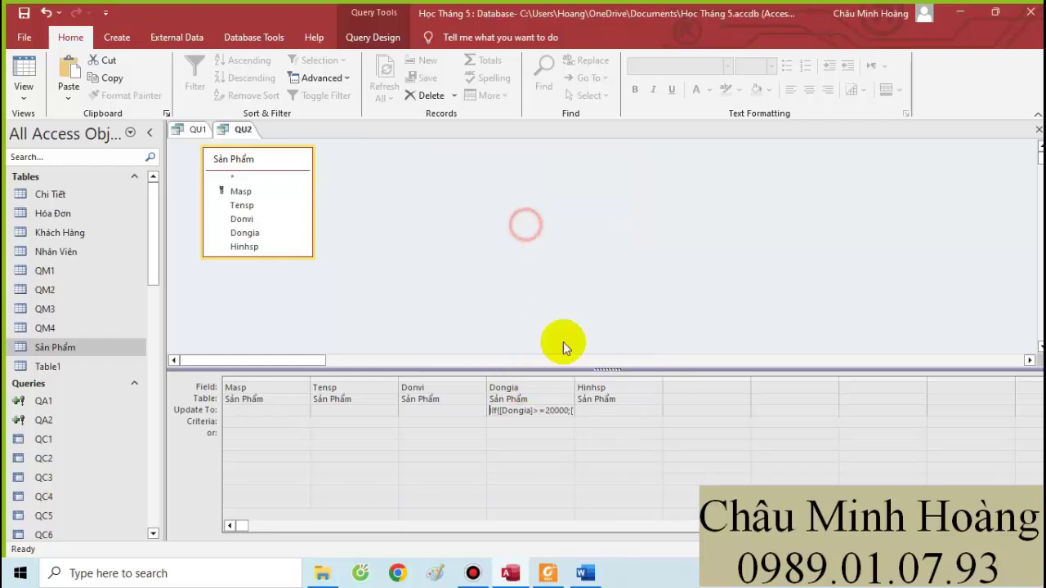
# Switch to the Word document and look over the two collected IIf expressions.
pyautogui.click(597, 574)
pyautogui.moveTo(801, 373); pyautogui.dragTo(187, 261)
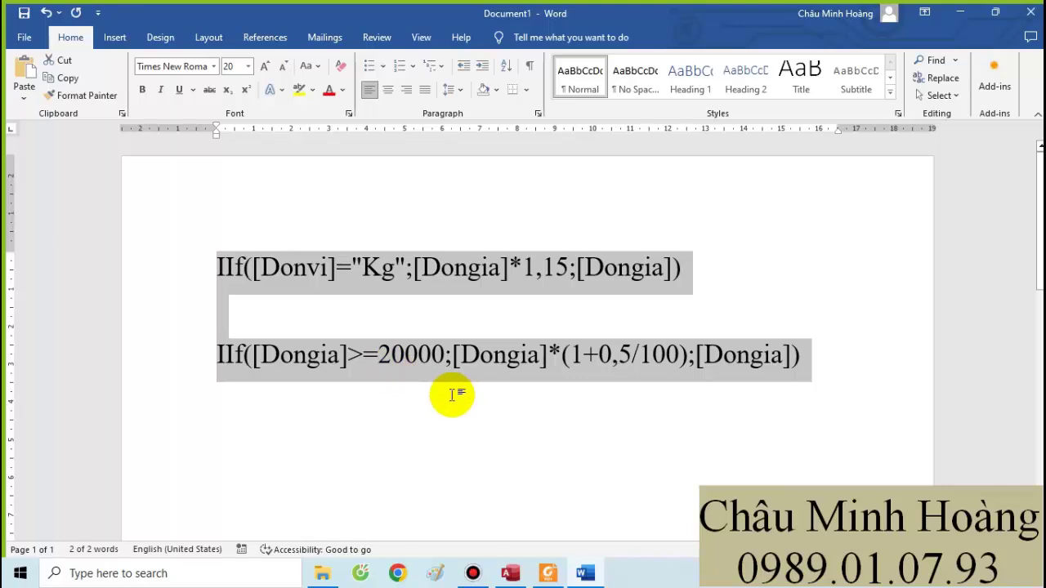
pyautogui.click(470, 574)
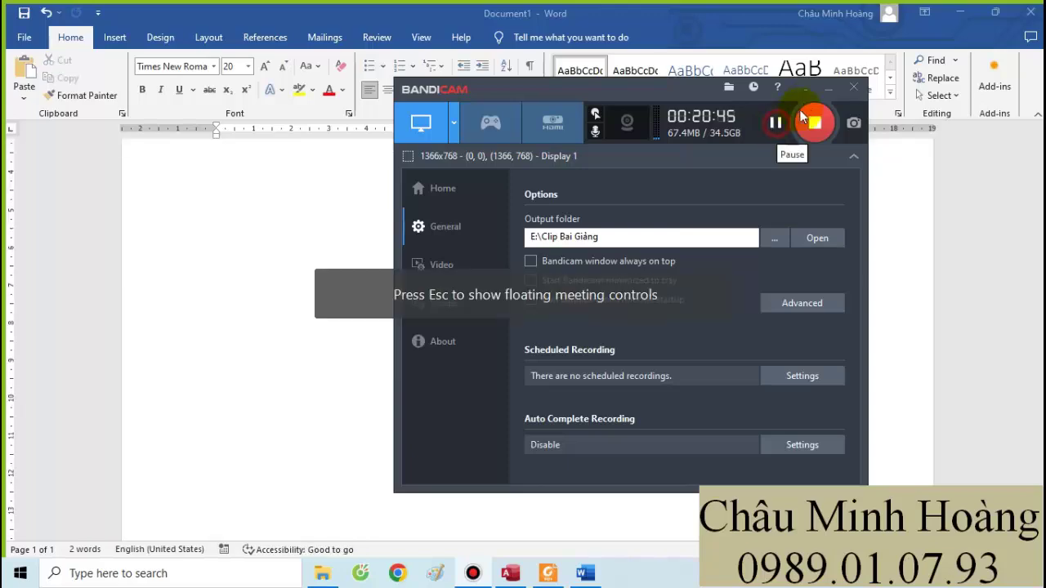
pyautogui.click(827, 90)
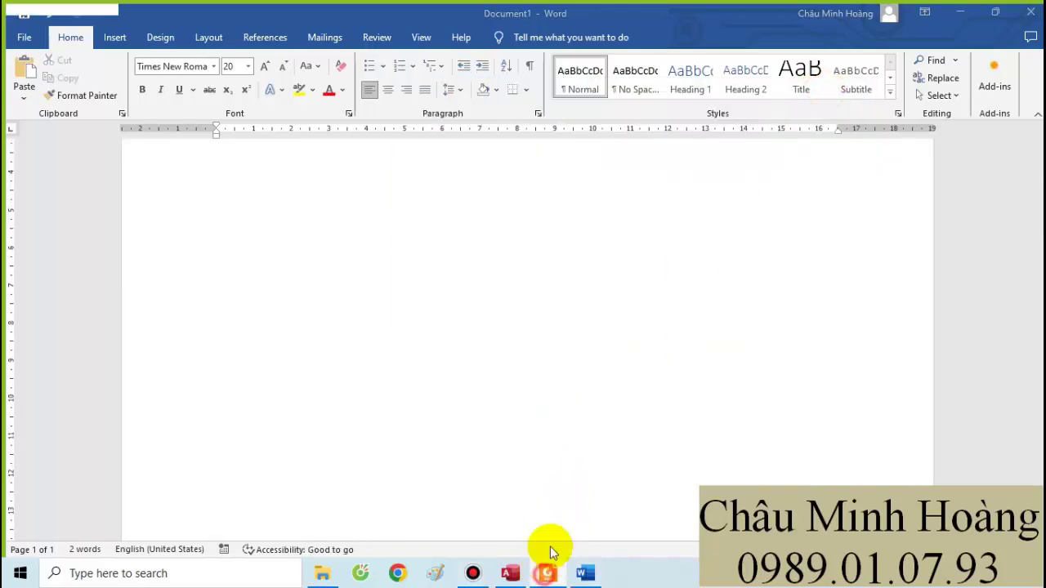
# Switch to the PDF, find form sample Mẫu 4 : FM_nhanvienhoadon, and draw a vertical red pencil line along the form's left side.
pyautogui.click(547, 572)
pyautogui.scroll(-15, 601, 409)
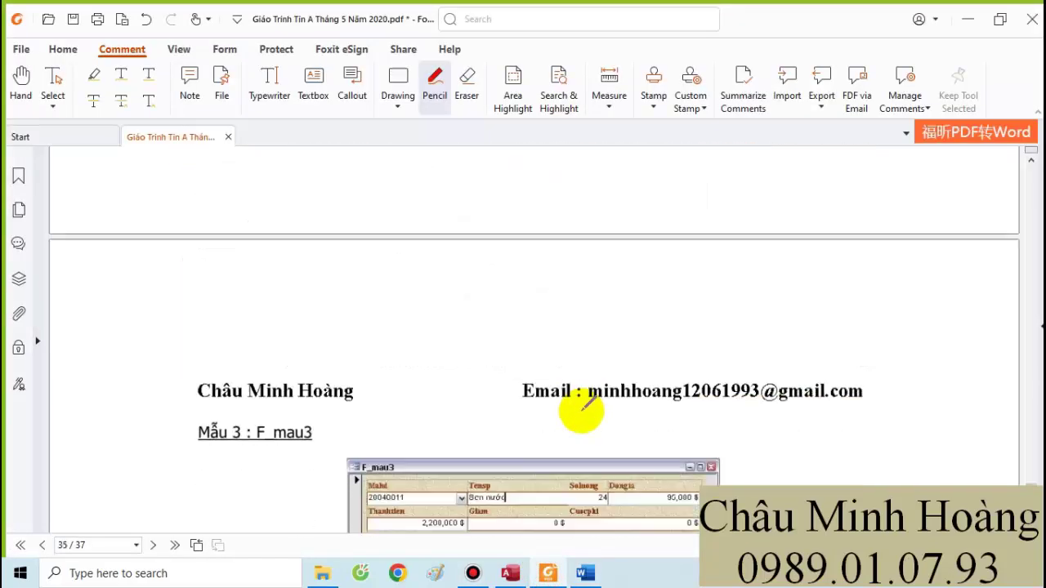
pyautogui.scroll(-8, 582, 409)
pyautogui.scroll(3, 409, 344)
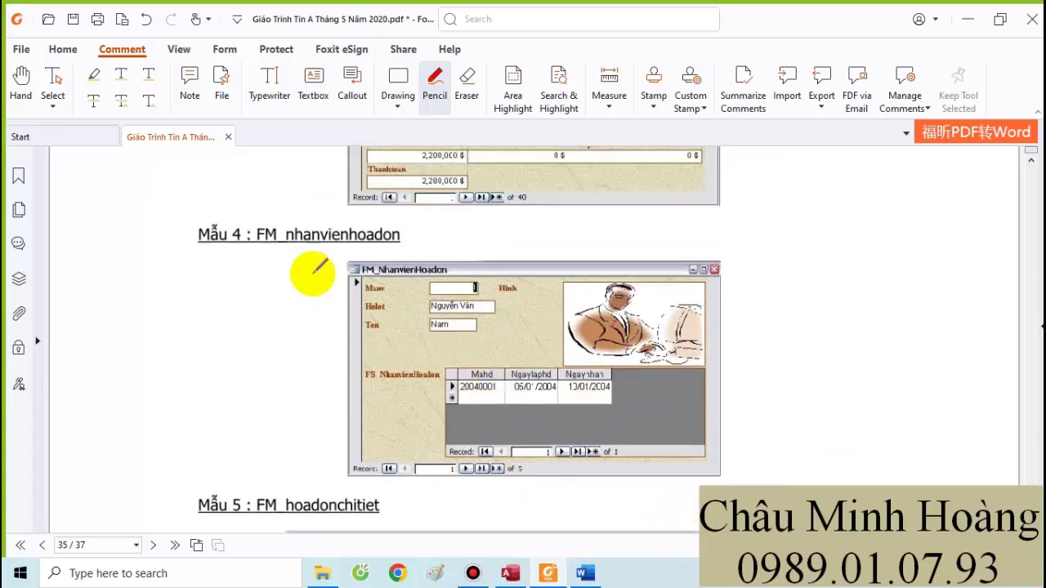
pyautogui.moveTo(312, 273); pyautogui.dragTo(312, 368)
pyautogui.moveTo(311, 423); pyautogui.dragTo(311, 464)
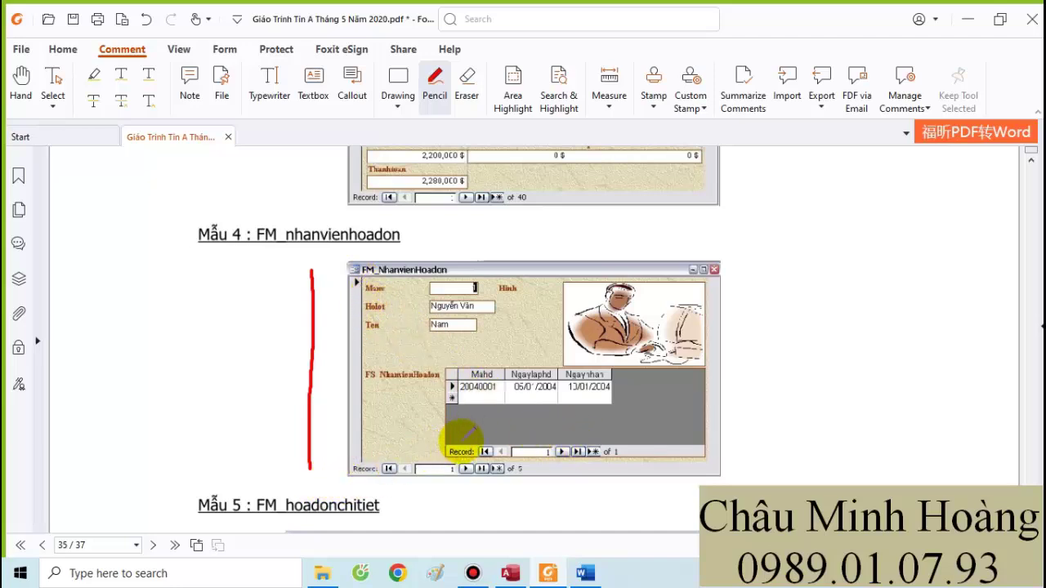
# Mark the main form, its subform and both record navigation bars of FM_NhanvienHoadon with red pencil strokes.
pyautogui.moveTo(470, 437); pyautogui.dragTo(344, 481)
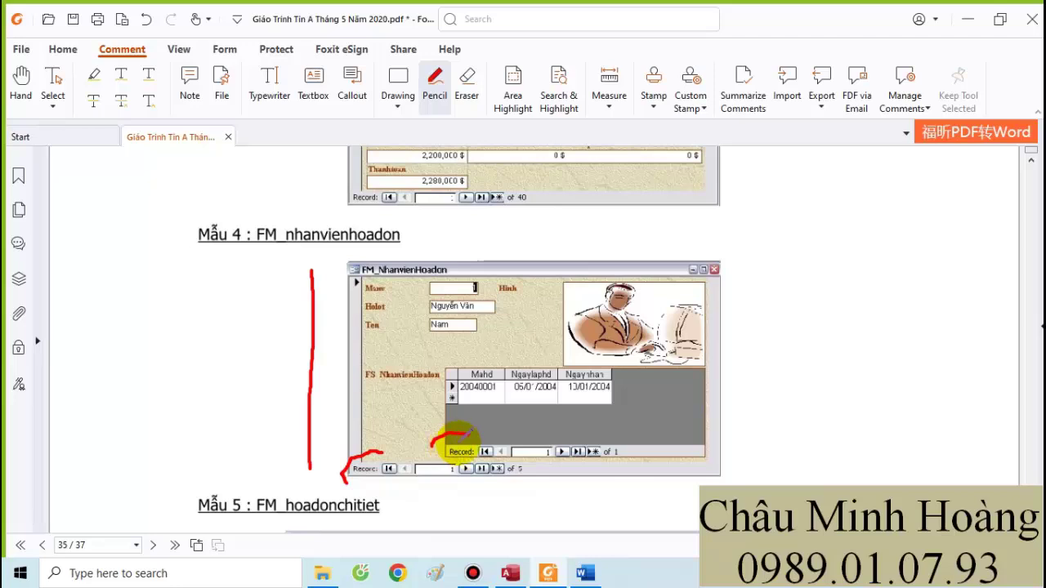
pyautogui.moveTo(458, 436)
pyautogui.mouseDown()
pyautogui.moveTo(420, 427)
pyautogui.moveTo(420, 441)
pyautogui.mouseUp()
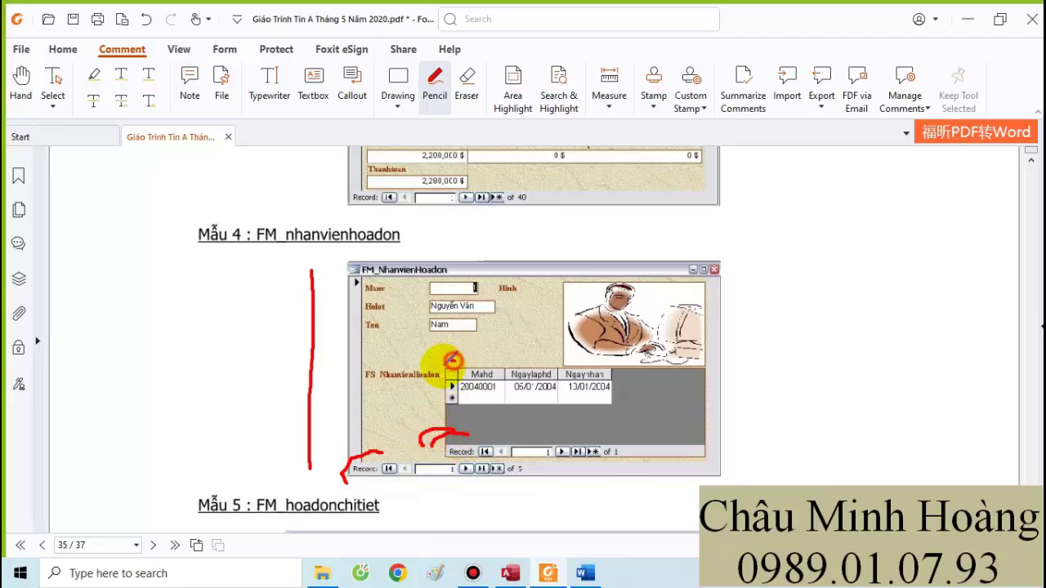
pyautogui.moveTo(452, 360); pyautogui.dragTo(446, 409)
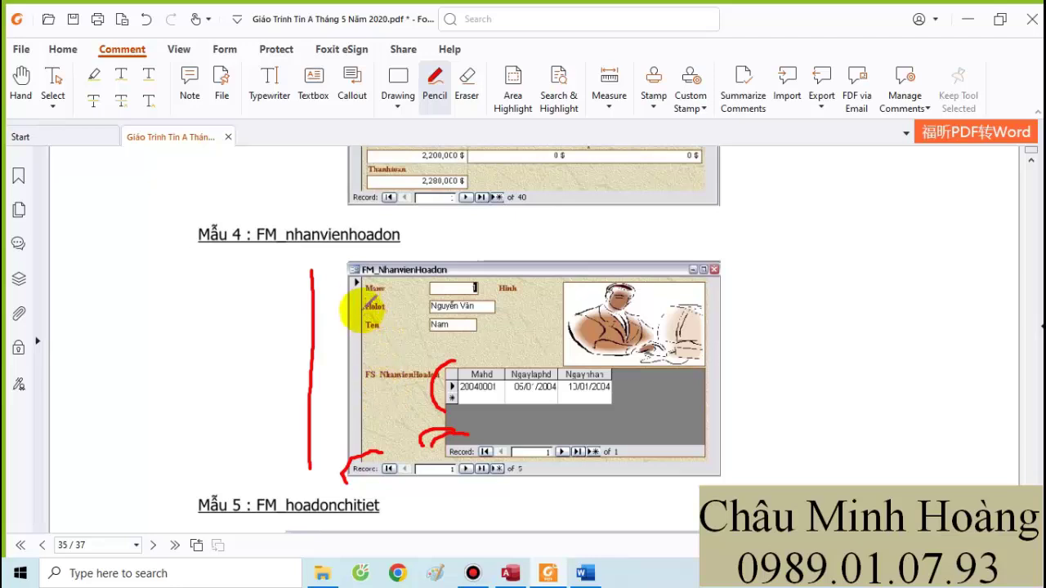
pyautogui.moveTo(359, 282)
pyautogui.mouseDown()
pyautogui.moveTo(332, 327)
pyautogui.moveTo(332, 415)
pyautogui.moveTo(347, 446)
pyautogui.mouseUp()
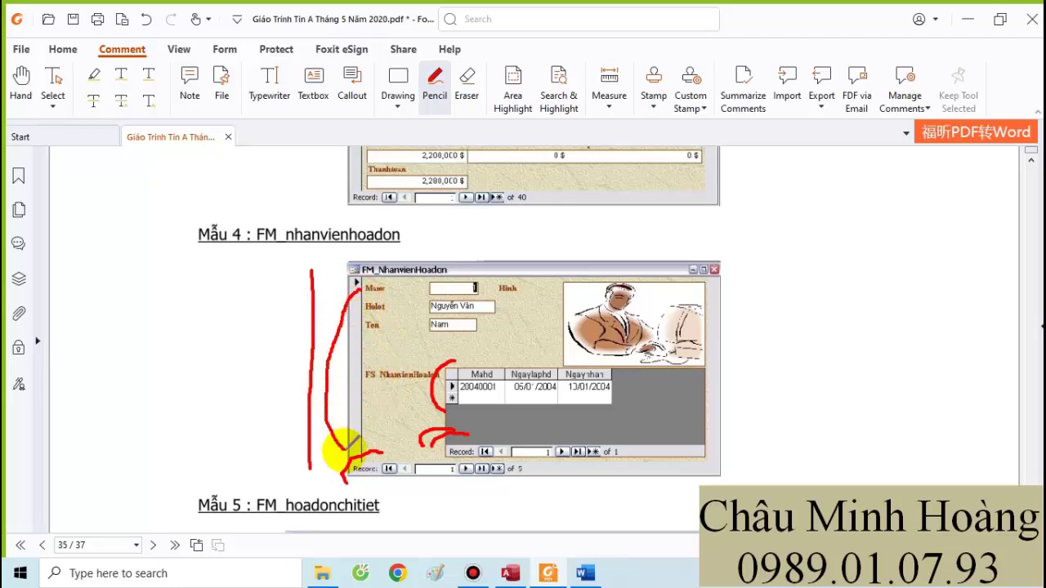